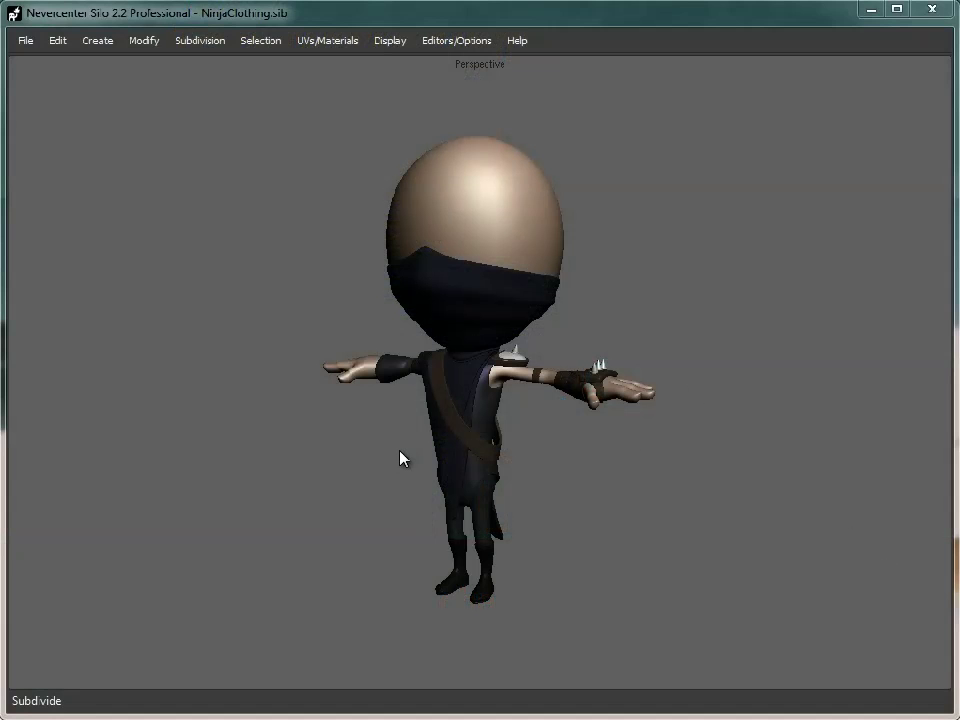
- Examine the ninja's chest strap, belt and wrist wraps from several angles, selecting individual pieces of the clothing
right_click_drag(368, 400, 436, 415, "alt")
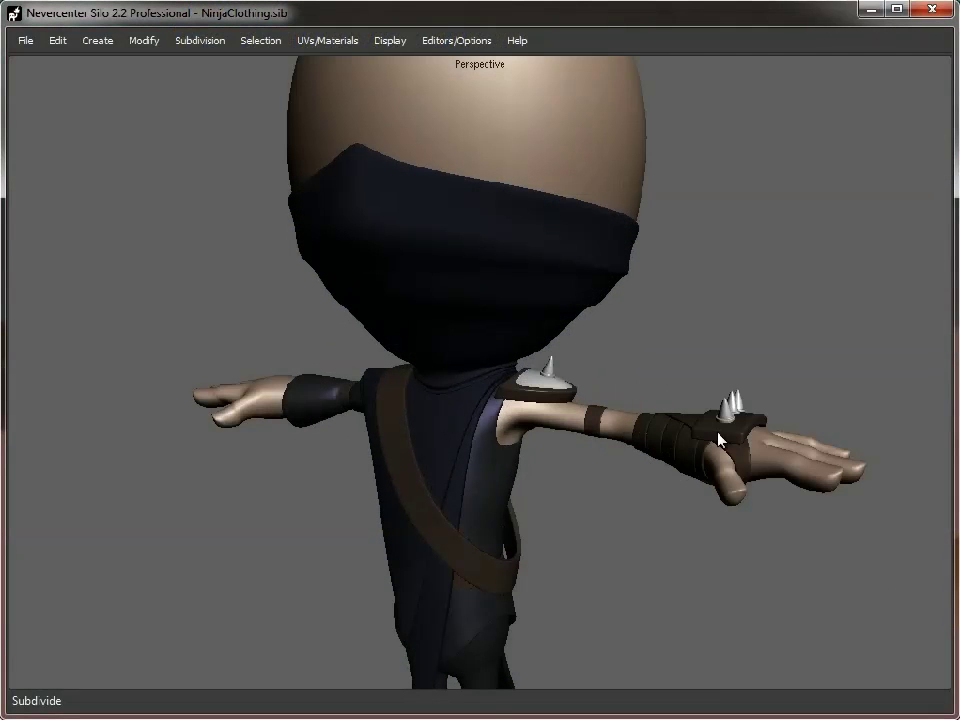
left_click(549, 398)
left_click(667, 316)
left_click(471, 581)
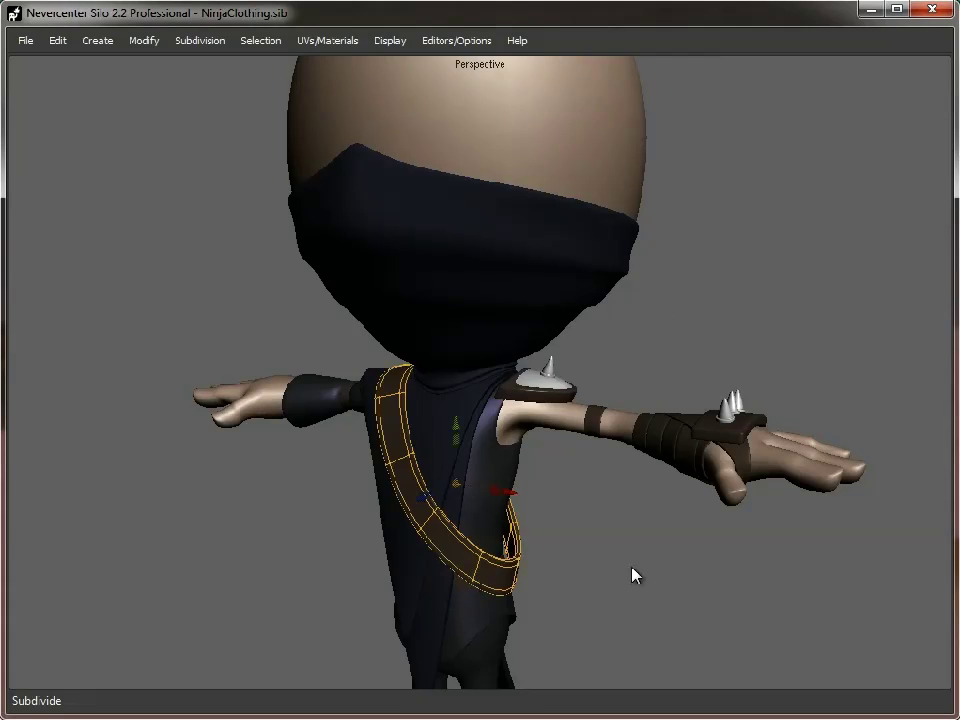
left_click_drag(621, 568, 642, 560, "alt")
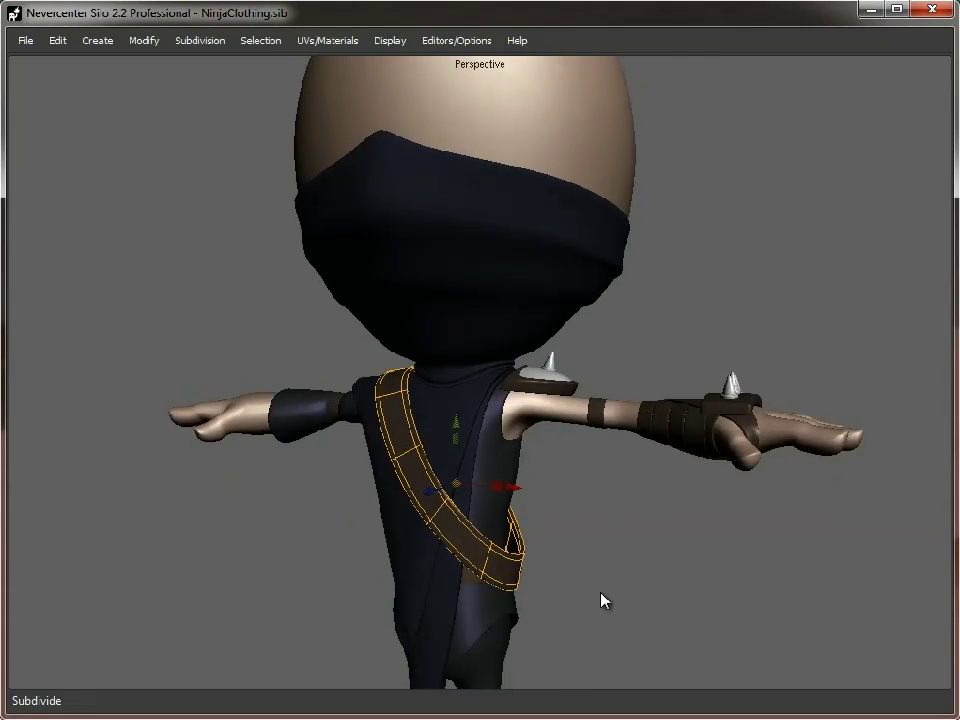
middle_click_drag(580, 598, 585, 454, "alt")
left_click(585, 454)
left_click_drag(228, 463, 461, 459, "alt")
scroll(461, 459, "up", 4)
left_click(461, 459)
left_click_drag(668, 511, 557, 454, "alt")
scroll(557, 454, "down", 4)
middle_click_drag(557, 454, 488, 540, "alt")
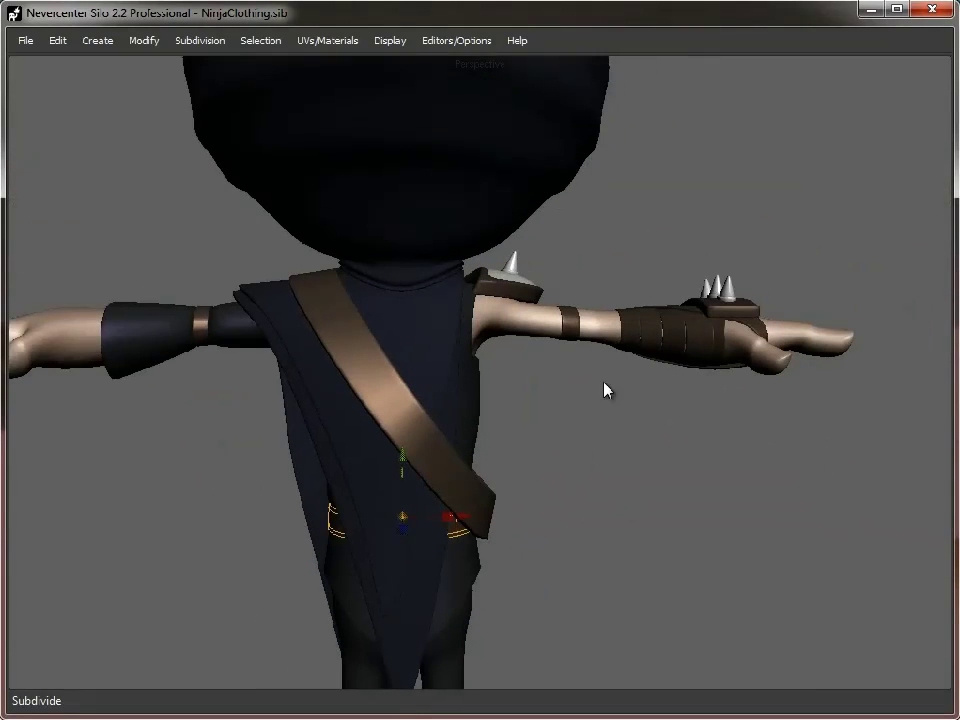
left_click(578, 337)
left_click(681, 349)
left_click_drag(681, 349, 600, 523, "alt")
right_click_drag(600, 523, 628, 521, "alt")
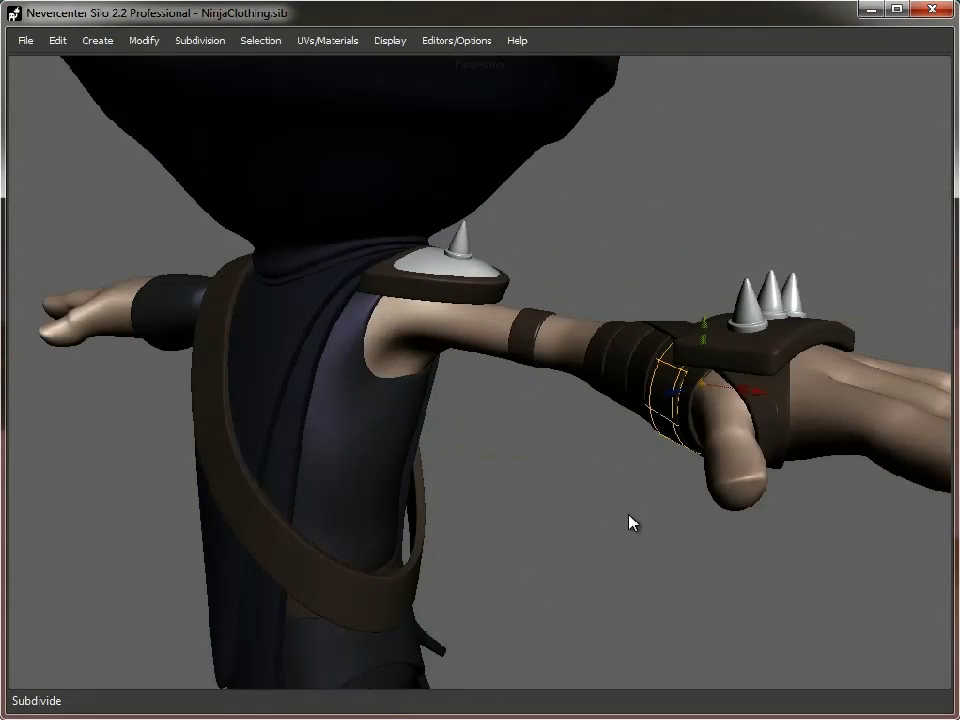
left_click(493, 423)
left_click_drag(493, 423, 630, 520, "alt")
right_click_drag(630, 520, 582, 522, "alt")
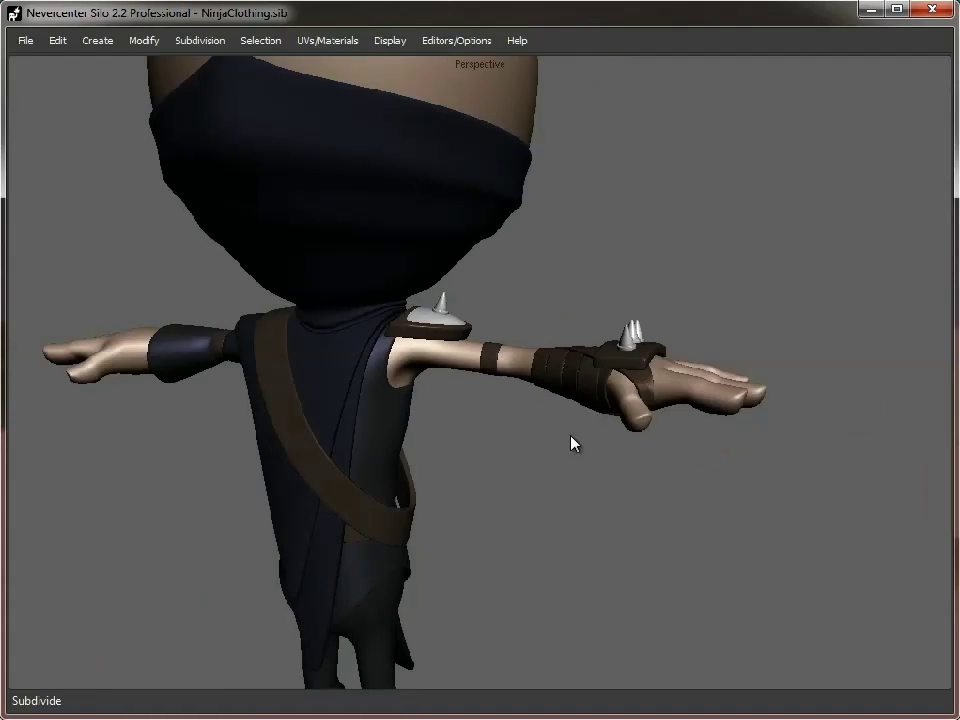
- Inspect the whole figure and the spike on the shoulder pad up close
middle_click_drag(557, 489, 670, 388, "alt")
left_click_drag(586, 510, 314, 376, "alt")
left_click(471, 504)
left_click_drag(471, 504, 659, 494, "alt")
left_click(659, 494)
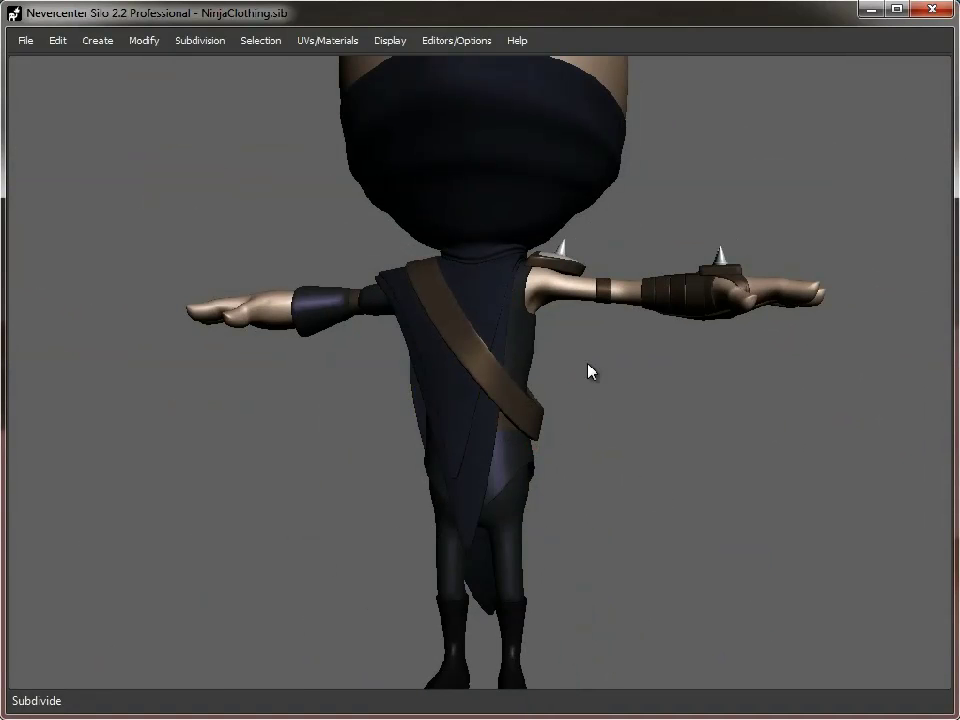
left_click_drag(579, 279, 569, 505, "alt")
scroll(704, 487, "down", 5)
scroll(651, 440, "up", 9)
middle_click_drag(569, 505, 470, 440, "alt")
left_click(590, 414)
scroll(463, 456, "up", 5)
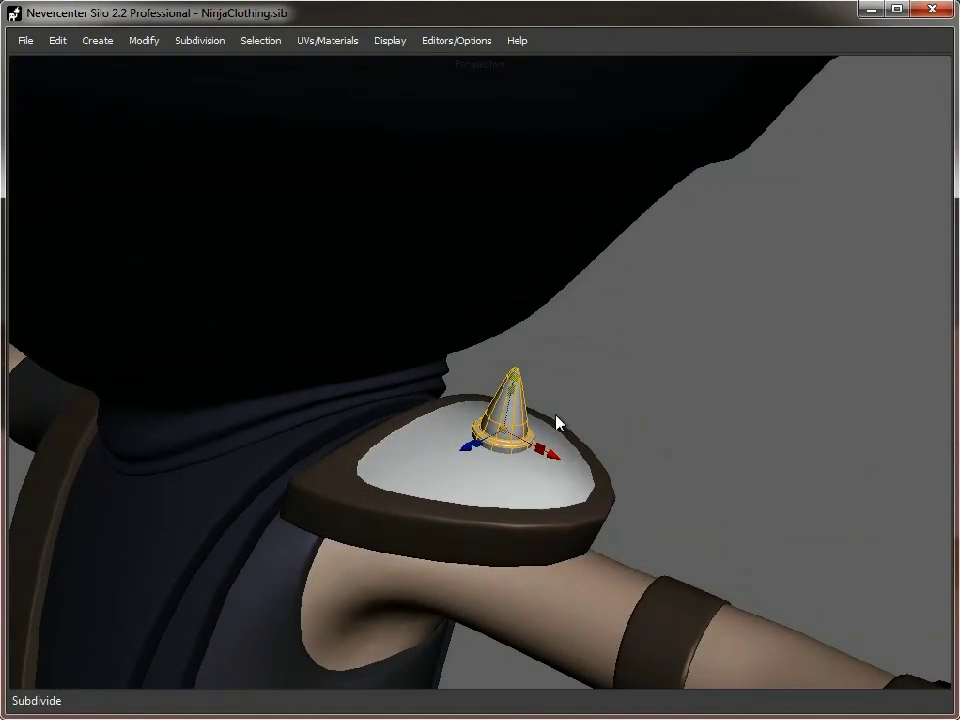
left_click(686, 446)
scroll(709, 527, "down", 6)
left_click_drag(558, 525, 570, 546, "alt")
scroll(546, 526, "down", 5)
left_click_drag(470, 505, 565, 481, "alt")
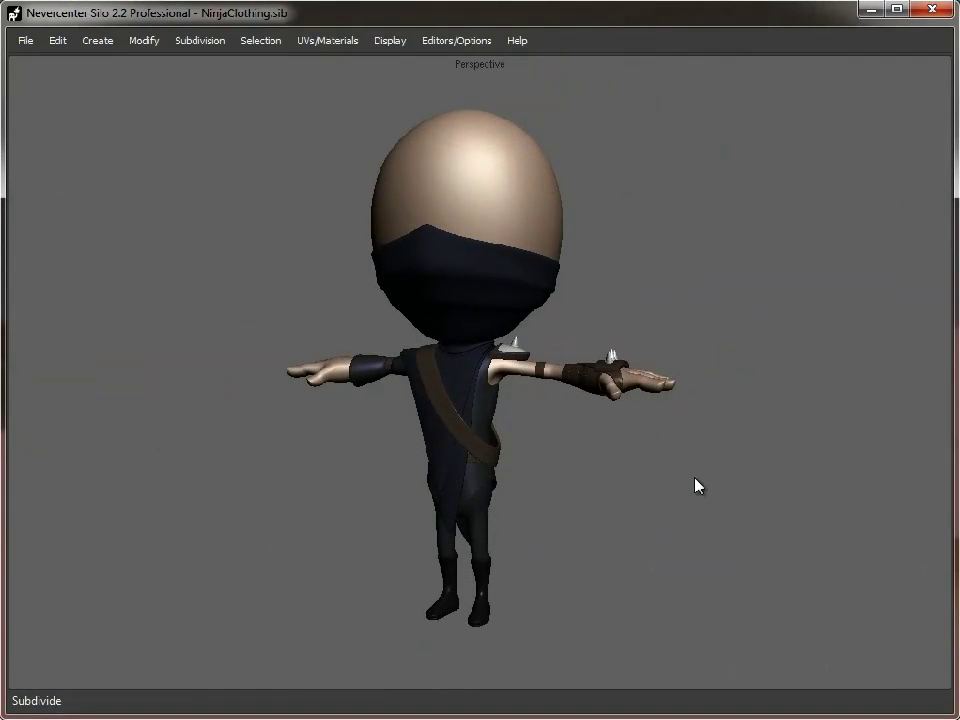
- Create a sphere and delete its lower half to leave an open dome
left_click_drag(585, 429, 657, 347, "alt")
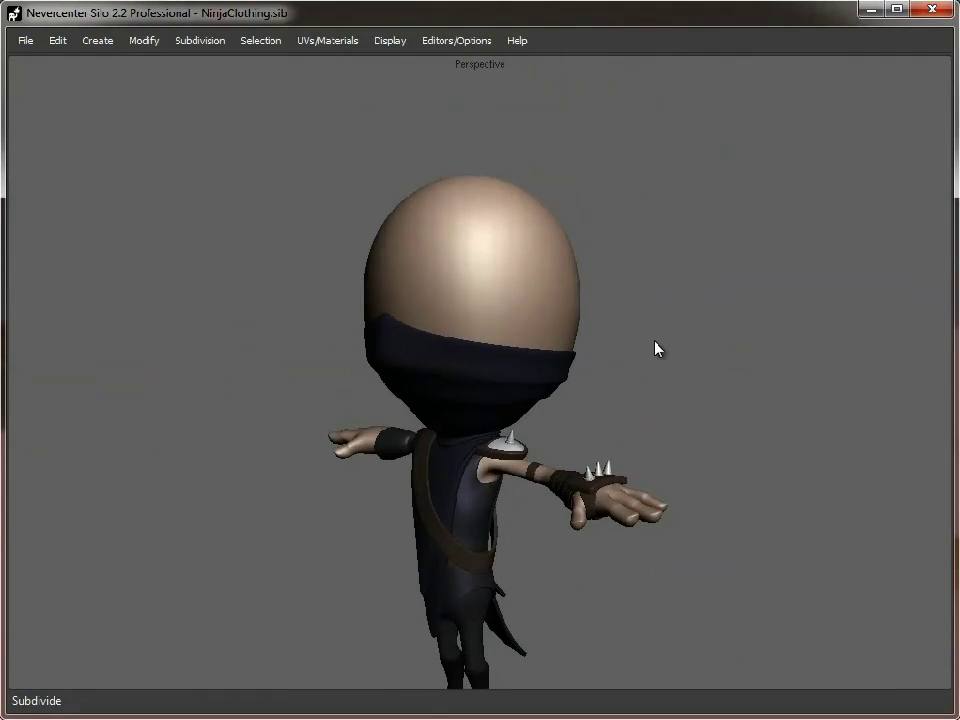
left_click_drag(669, 309, 757, 125, "alt")
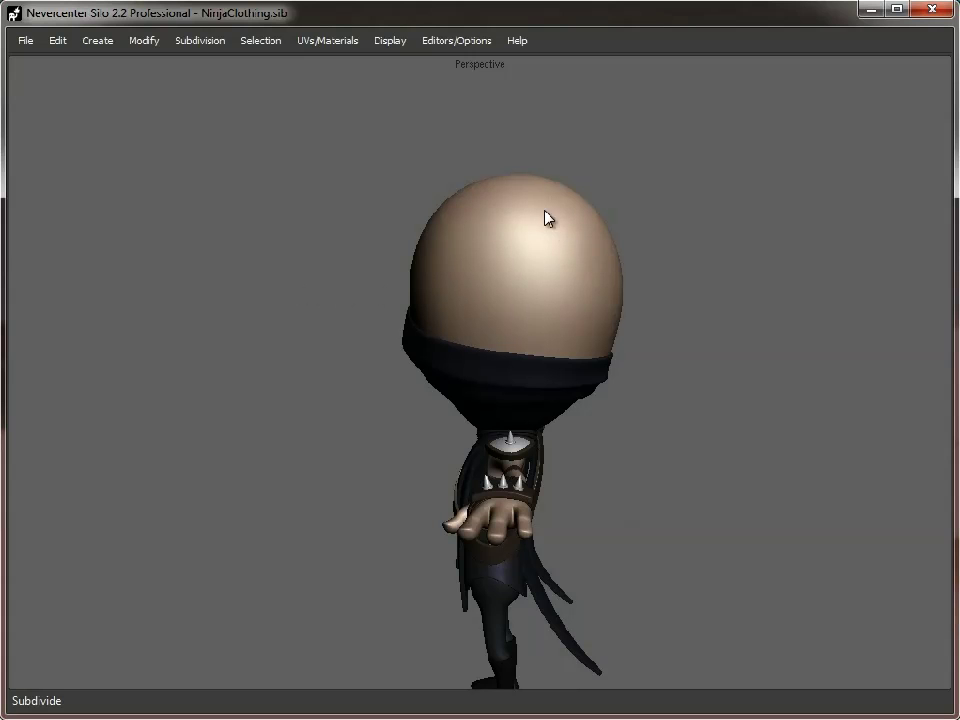
left_click_drag(265, 323, 676, 303, "alt")
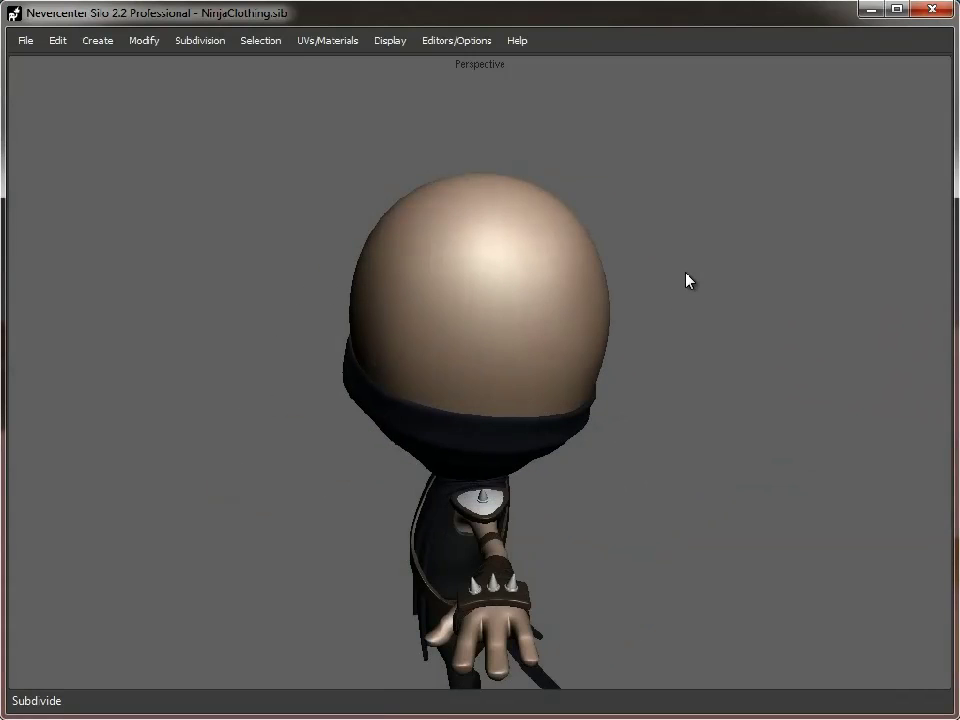
right_click(662, 195)
mouse_move(780, 196)
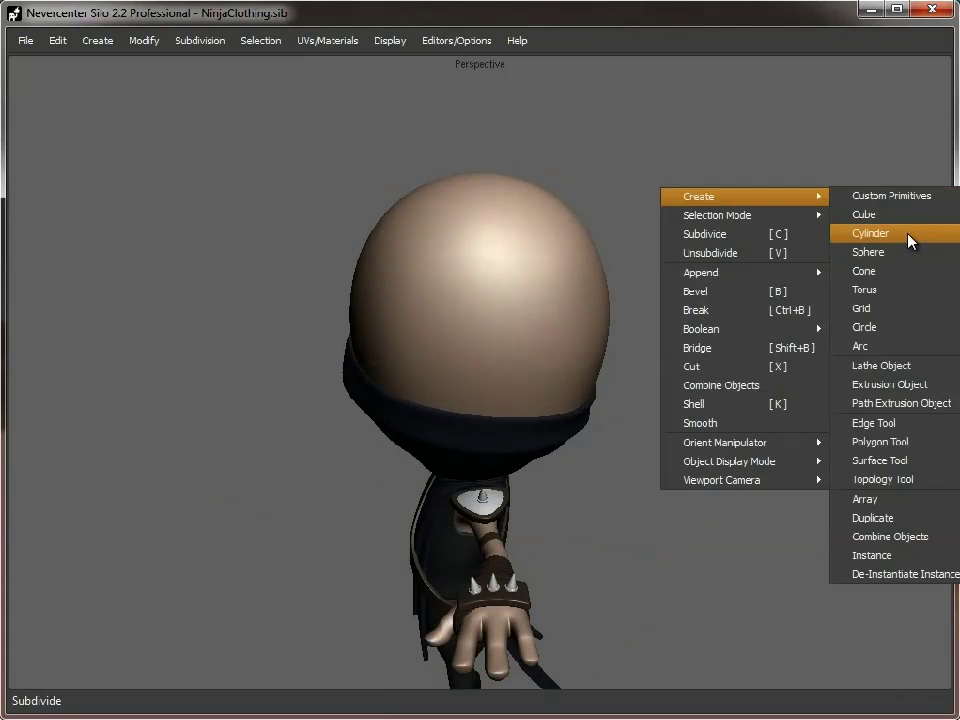
left_click(855, 254)
right_click_drag(720, 467, 588, 428, "alt")
middle_click_drag(587, 420, 585, 298, "alt")
left_click_drag(585, 298, 573, 276, "alt")
key("d")
left_click_drag(826, 580, 125, 360)
key("Delete")
key("f")
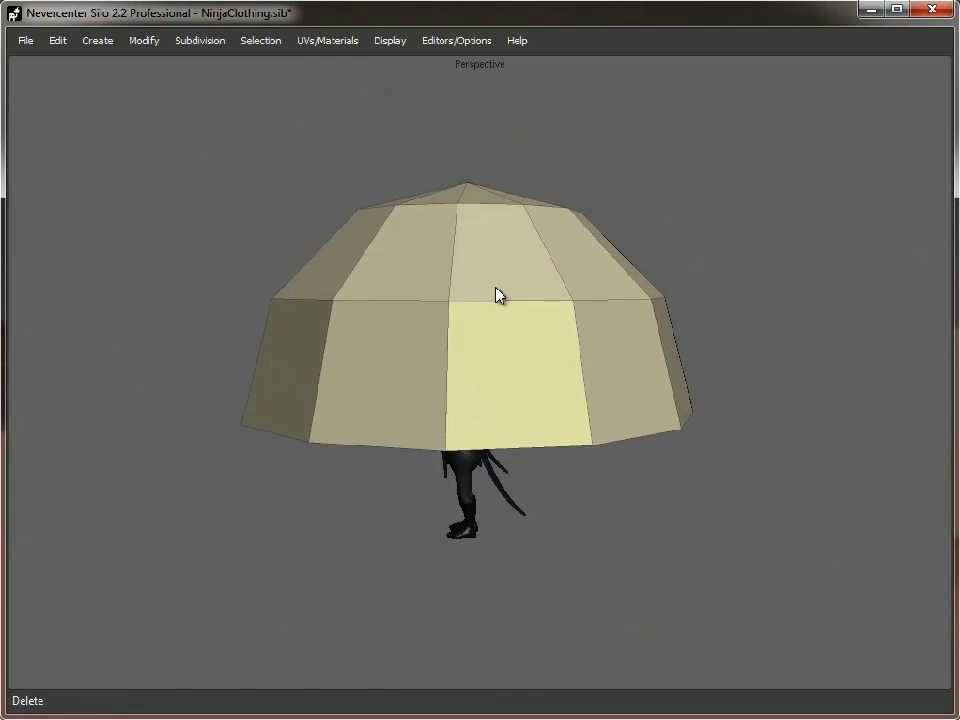
- Shrink the dome to roughly head size and raise it to the top of the head
left_click(497, 296)
key("r")
left_click_drag(471, 416, 275, 410)
key("w")
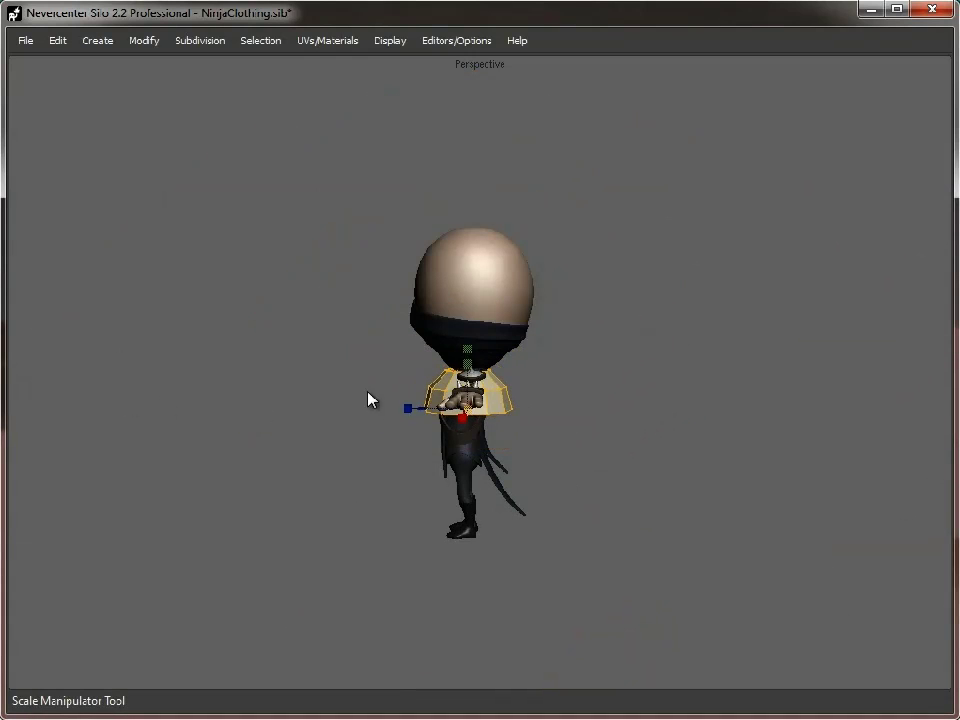
left_click_drag(471, 352, 477, 208)
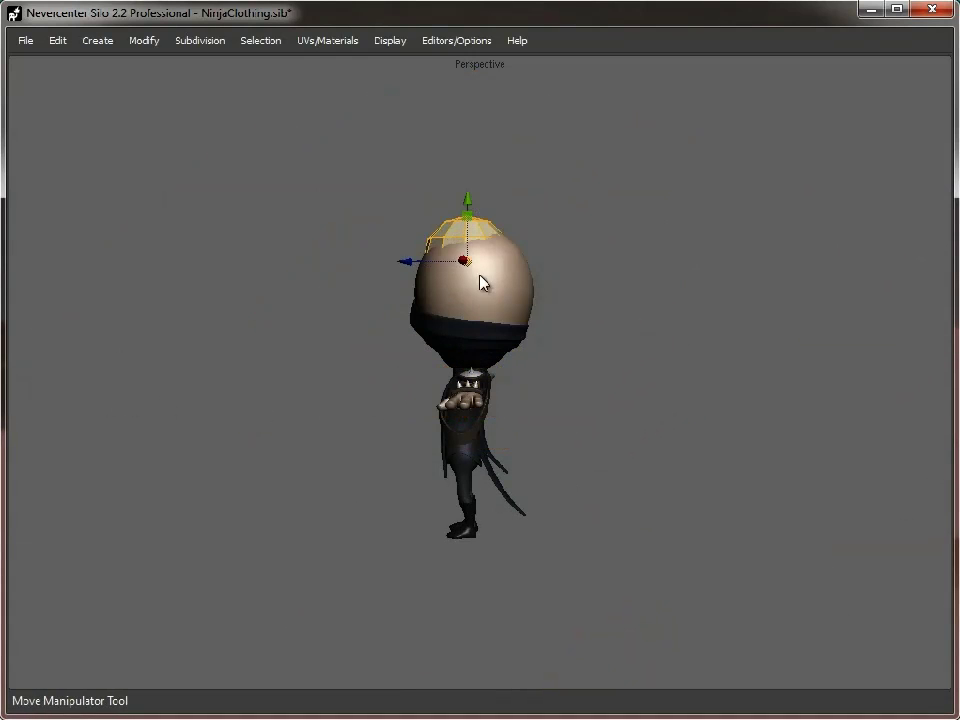
- Scale the dome up to the head's width and centre it over the crown
key("r")
left_click_drag(474, 270, 500, 272)
key("w")
left_click_drag(408, 258, 414, 259)
left_click_drag(472, 194, 472, 199)
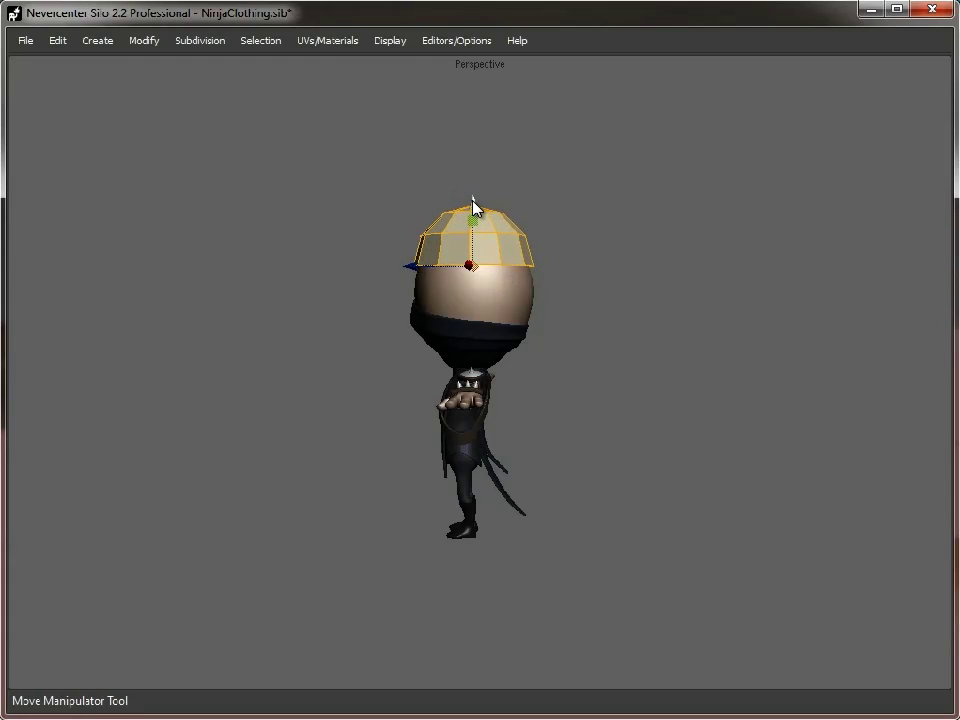
- Subdivide the dome and display it in Smooth Shade Mode with its wireframe hidden
key("c")
scroll(504, 358, "up", 4)
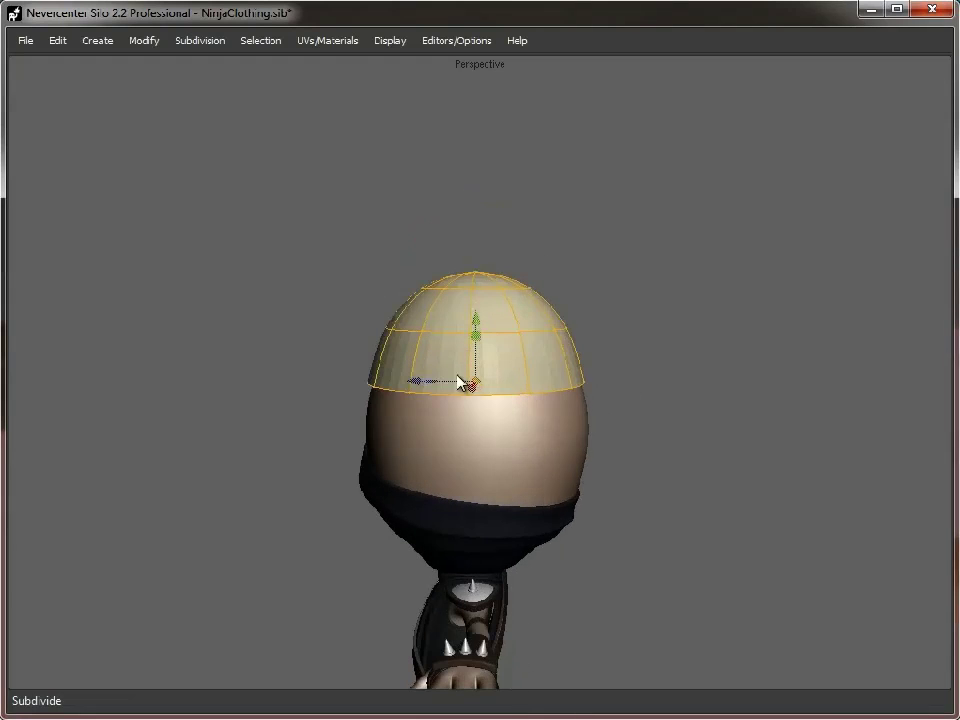
right_click(528, 327)
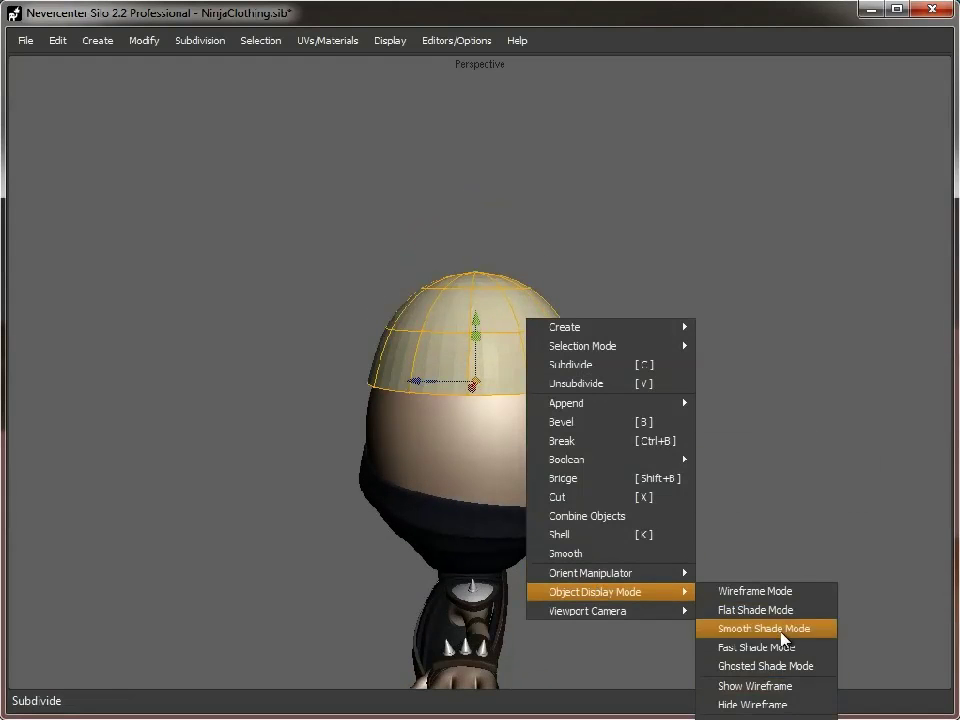
left_click(780, 627)
right_click(484, 288)
mouse_move(580, 559)
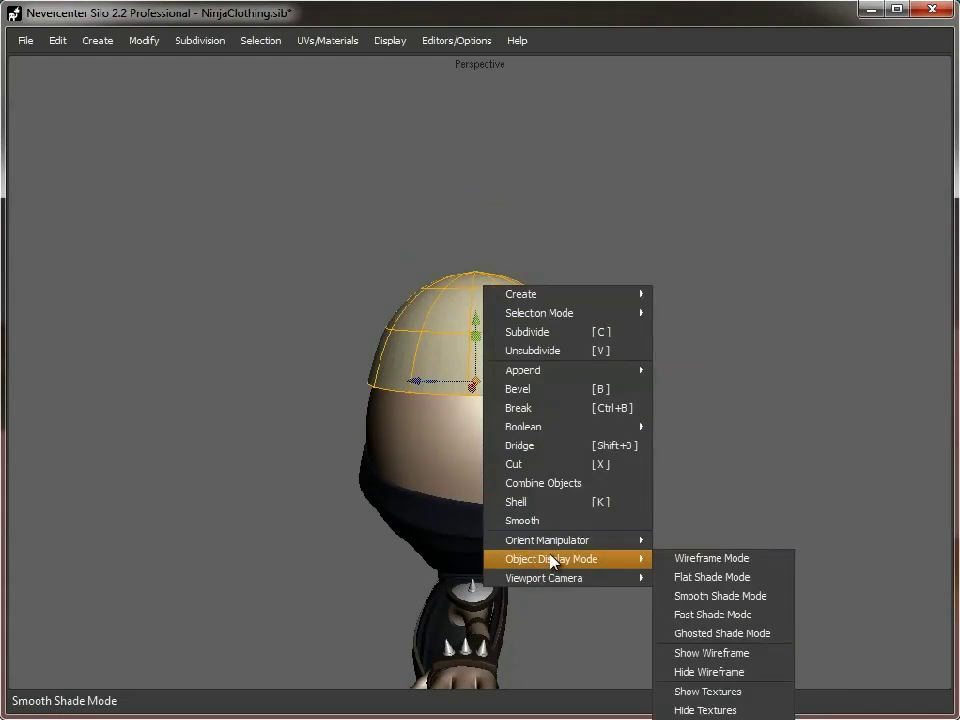
left_click(748, 668)
- Tilt the dome towards the back of the head and shift it down along the tilt
scroll(424, 332, "up", 3)
key("r")
key("e")
left_click_drag(484, 330, 524, 347)
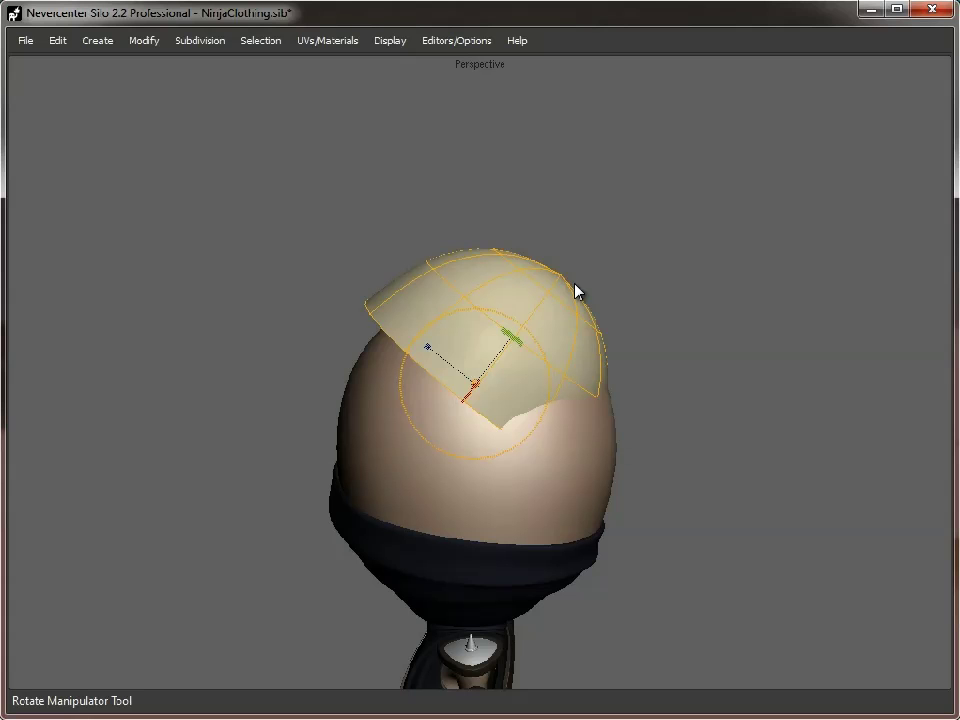
scroll(585, 325, "up", 1)
key("w")
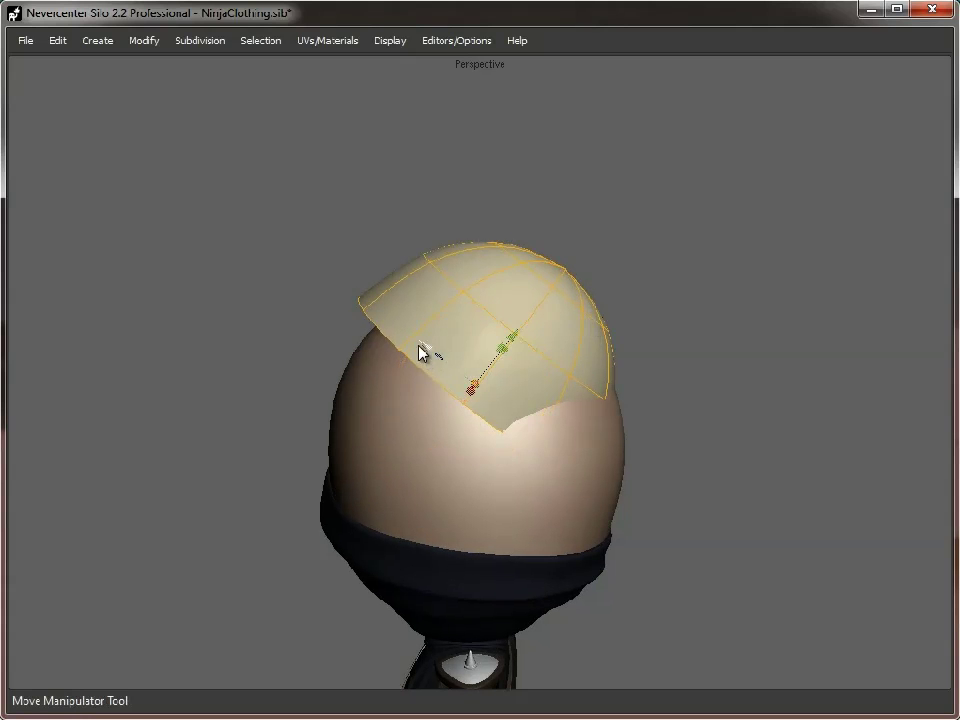
left_click_drag(420, 346, 446, 371)
key("e")
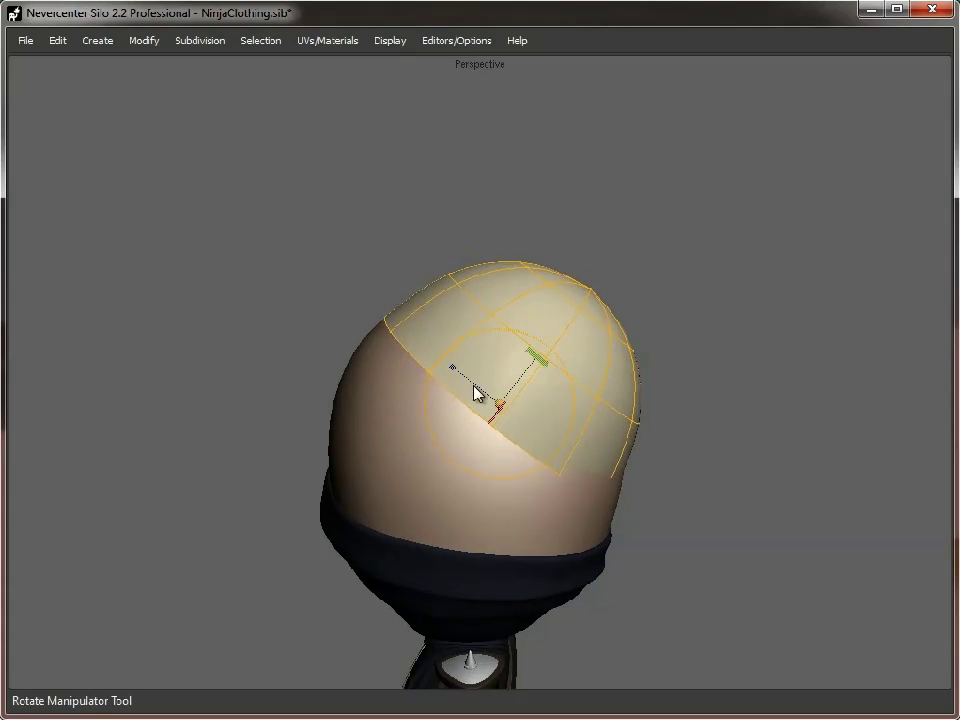
- Resize the tilted dome so that it sits just outside the surface of the head
key("r")
left_click_drag(500, 413, 520, 406)
key("w")
key("r")
mouse_move(535, 360)
left_mouse_down()
mouse_move(520, 388)
mouse_move(535, 375)
left_mouse_up()
key("w")
middle_click_drag(540, 368, 654, 454)
key("r")
middle_click_drag(553, 418, 489, 399)
- Select the dome's open edge loop and extend it inward to form a rolled rim
key("e")
double_click(478, 336)
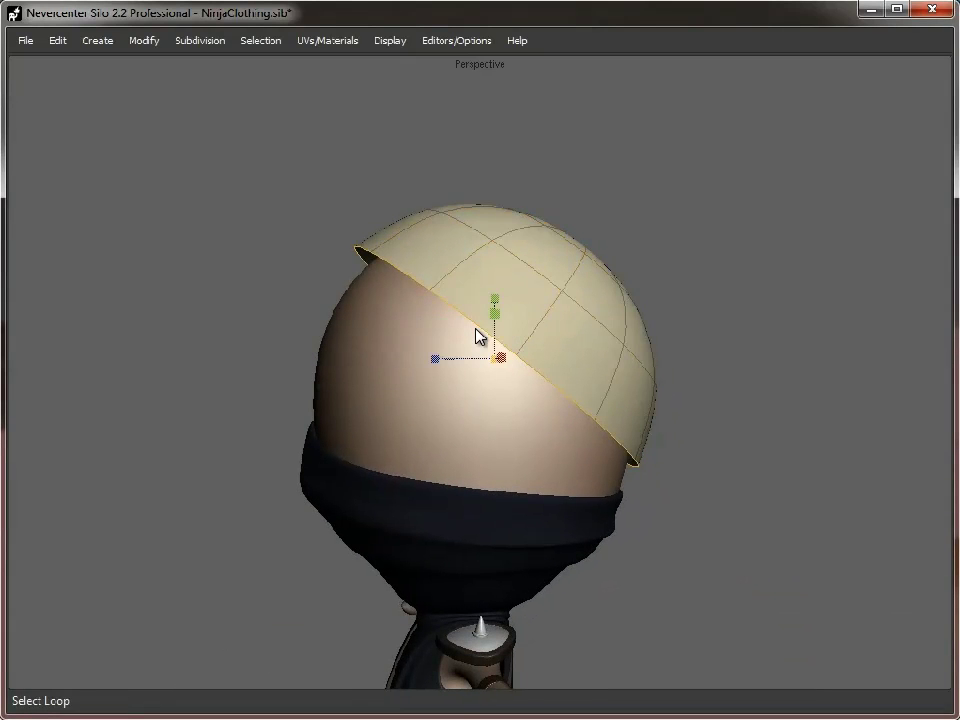
key("x")
left_click_drag(499, 369, 475, 369)
key("e")
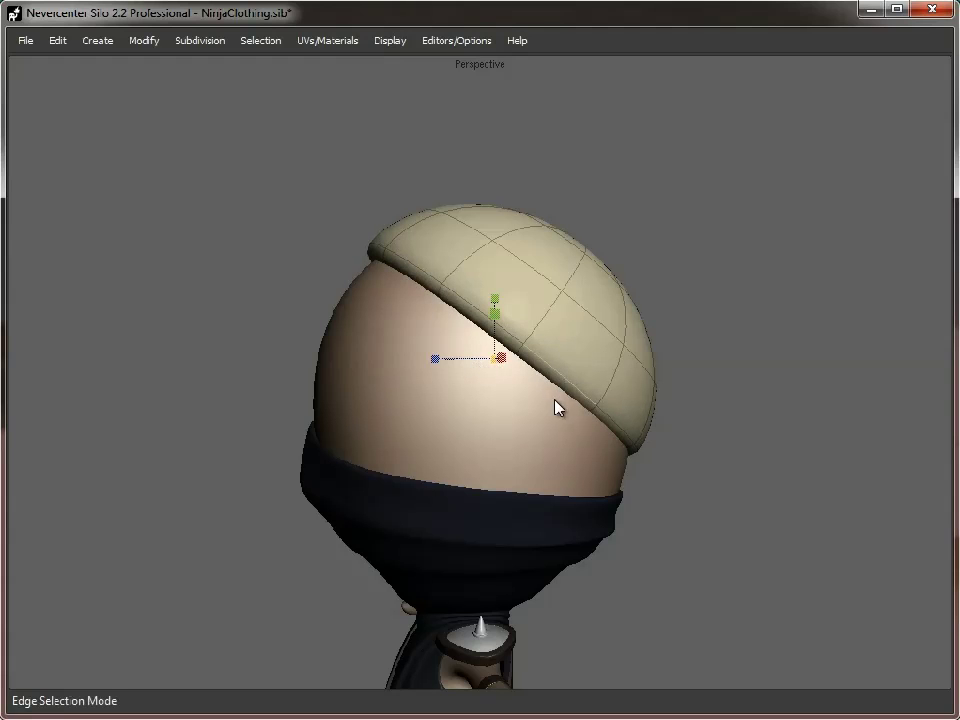
- Select the loop along the cap's rim and adjust how it sits against the head
key("d")
left_click(544, 383)
left_click(501, 343, "shift")
key("alt+e")
key("w")
left_click_drag(585, 405, 490, 392, "alt")
key("r")
key("o")
middle_click_drag(624, 459, 766, 383)
middle_click_drag(338, 404, 484, 313)
left_click(406, 405)
- Adjust a point near the cap's crown and reselect the whole cap
key("a")
left_click(514, 251)
middle_click_drag(514, 251, 552, 239)
key("w")
left_click_drag(537, 238, 525, 259)
middle_click_drag(630, 289, 478, 386)
key("e")
key("o")
left_click(752, 326)
middle_click_drag(752, 326, 729, 345)
left_click(622, 323)
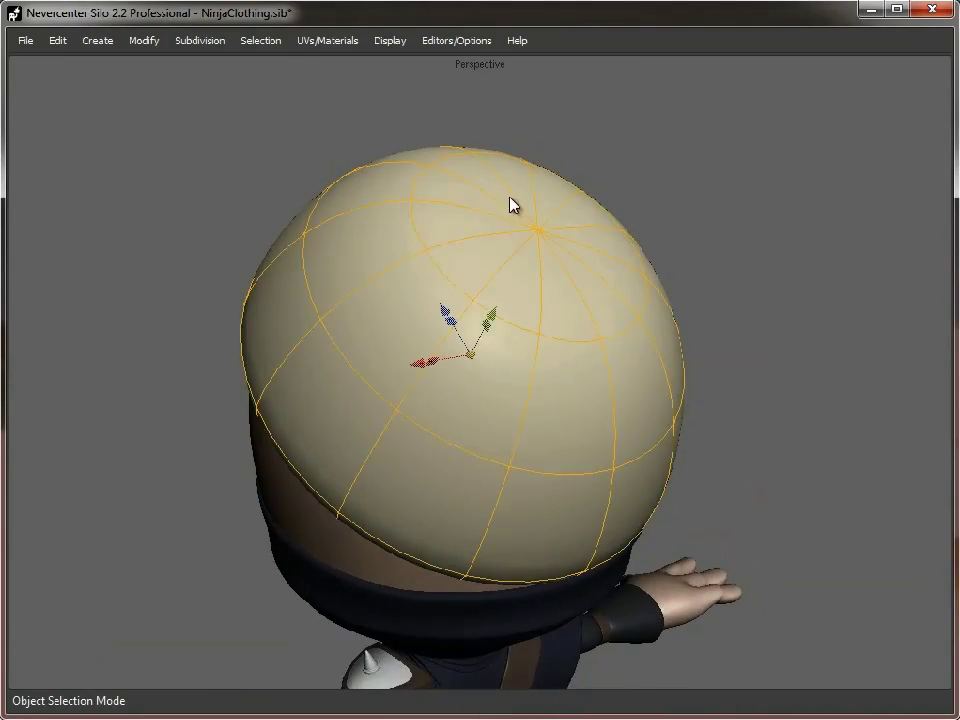
- Split three neighbouring segments at the back of the cap with additional vertical edge loops
middle_click_drag(531, 236, 455, 214)
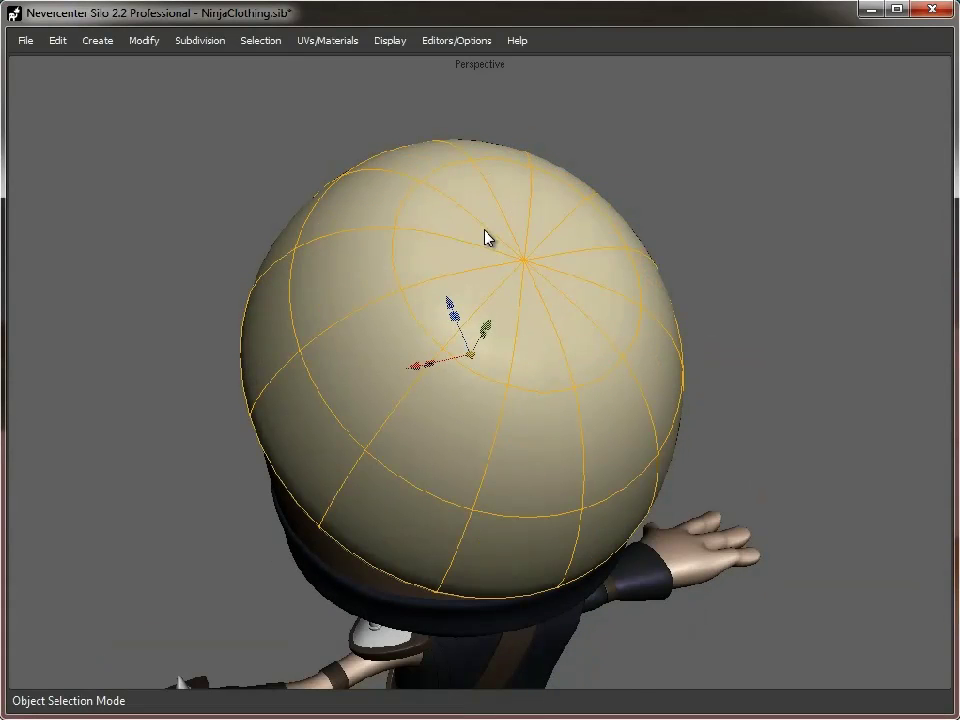
middle_click_drag(565, 328, 549, 283)
middle_click_drag(546, 373, 551, 372)
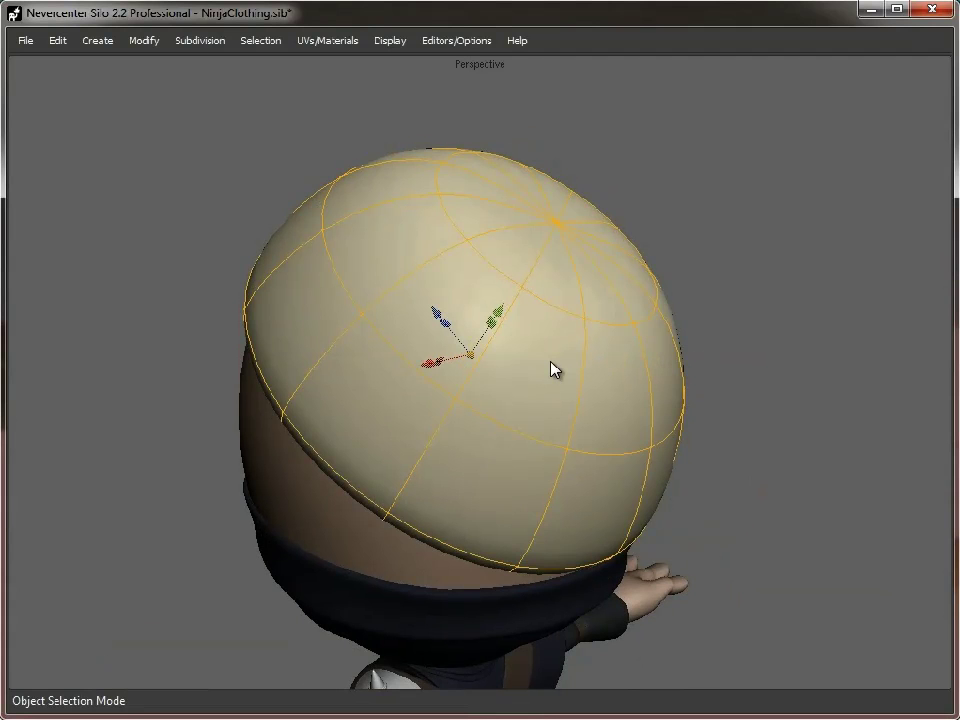
key("s")
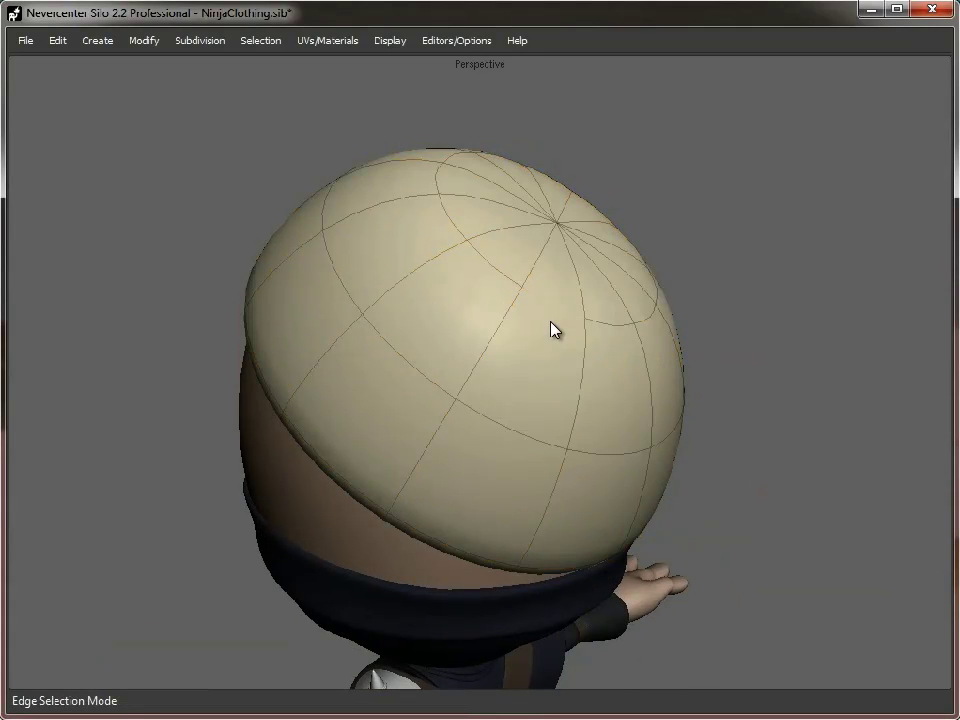
key("shift+x")
left_click(551, 322)
left_click(612, 324)
left_click(650, 319)
middle_click_drag(651, 326, 639, 420)
- Triangulate the three neighbouring faces just below the crown point at the back of the cap
key("f")
key("d")
left_click(553, 304)
left_click(598, 308, "shift")
left_click(640, 309, "shift")
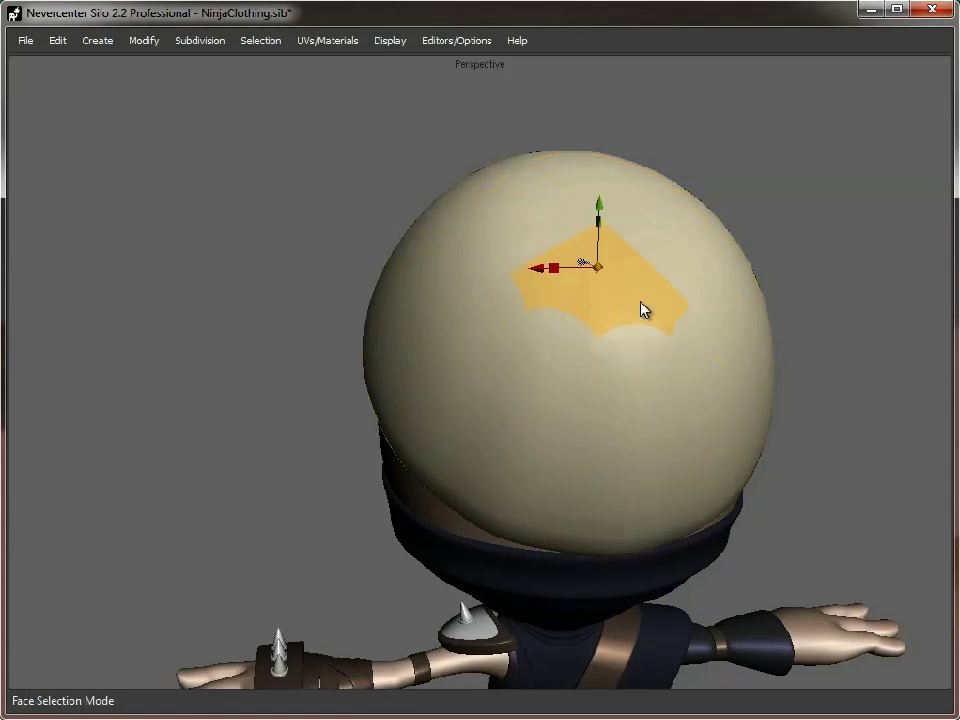
left_click(198, 40)
left_click(144, 40)
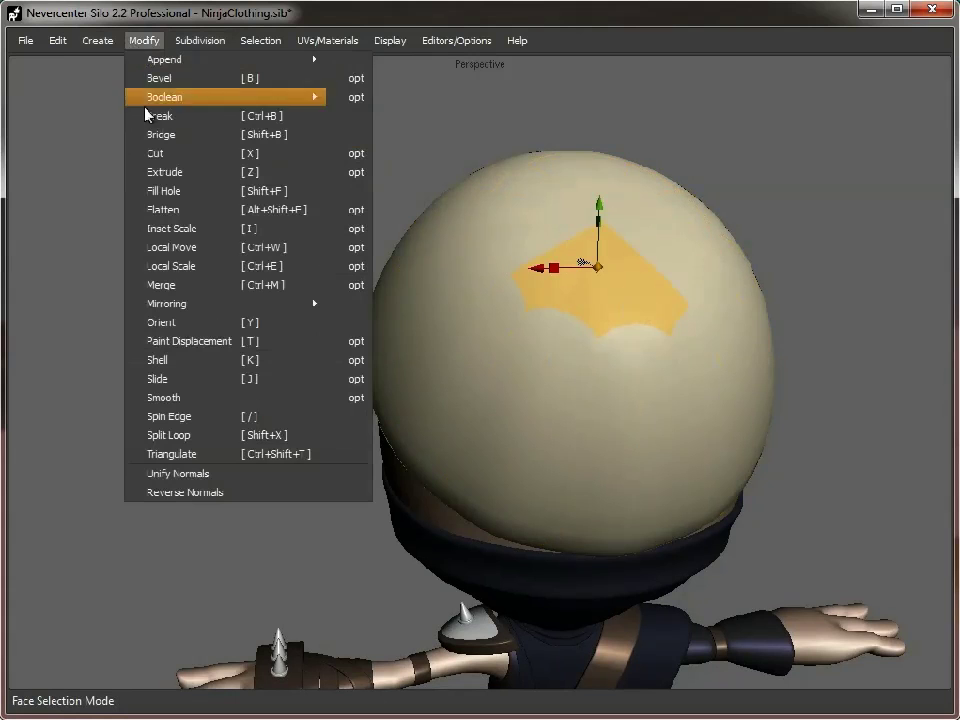
left_click(189, 454)
- Unify the normals of the whole cap to remove the dark shading around the triangulated faces
middle_click_drag(640, 390, 553, 424)
key("s")
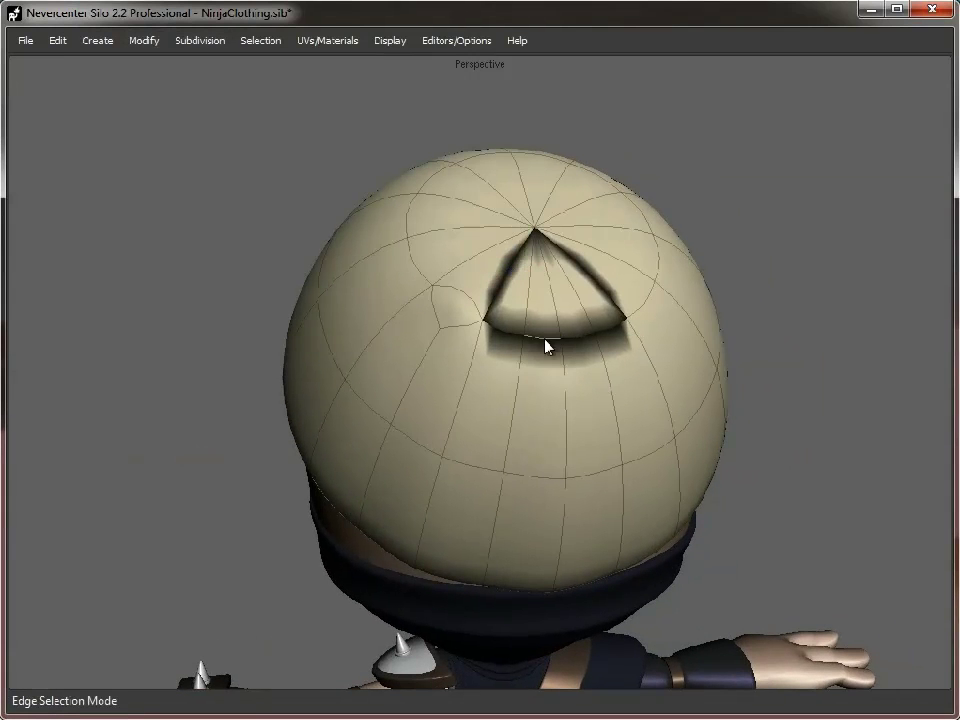
left_click(144, 40)
mouse_move(143, 60)
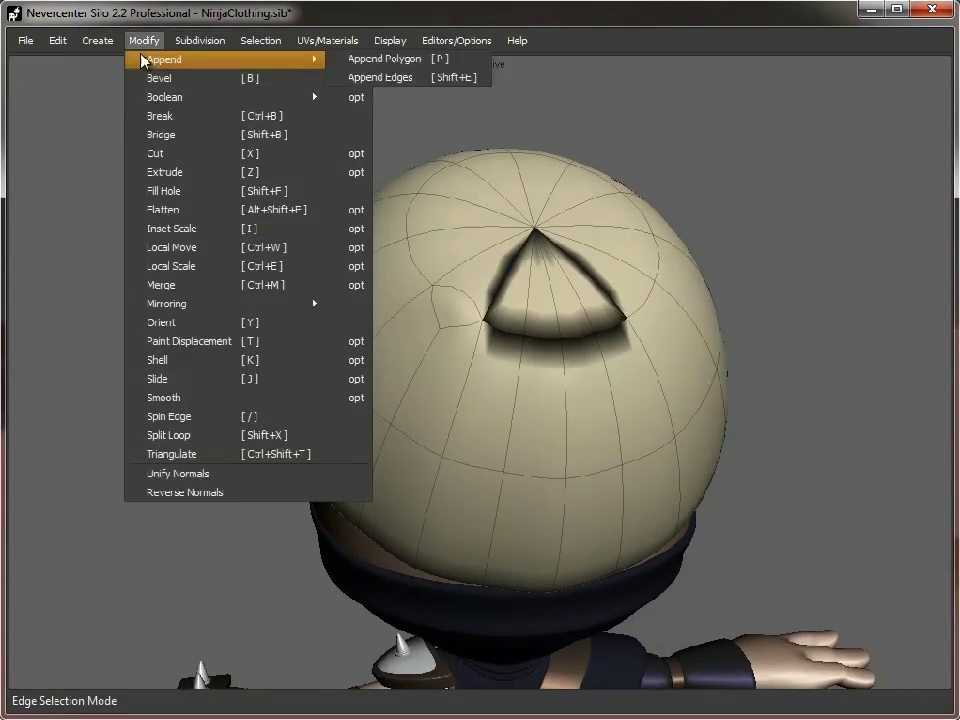
left_click(180, 475)
key("f")
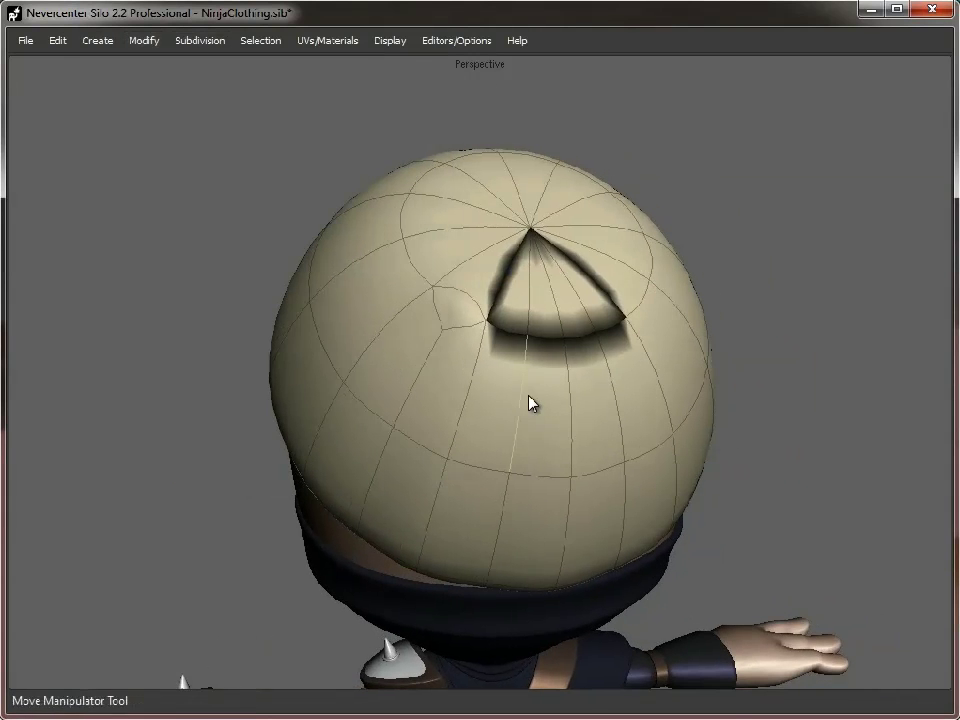
left_click(529, 403)
left_click(144, 40)
left_click(205, 474)
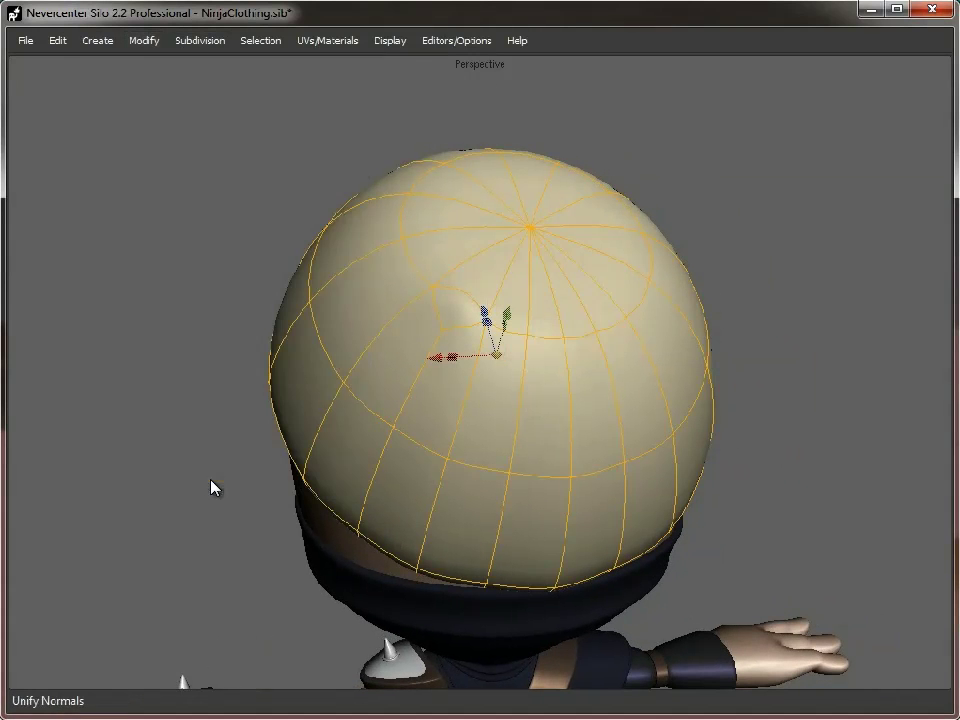
- Push three alternating points of the first ring below the crown inward at the back of the cap to start folds
key("s")
left_click(463, 298)
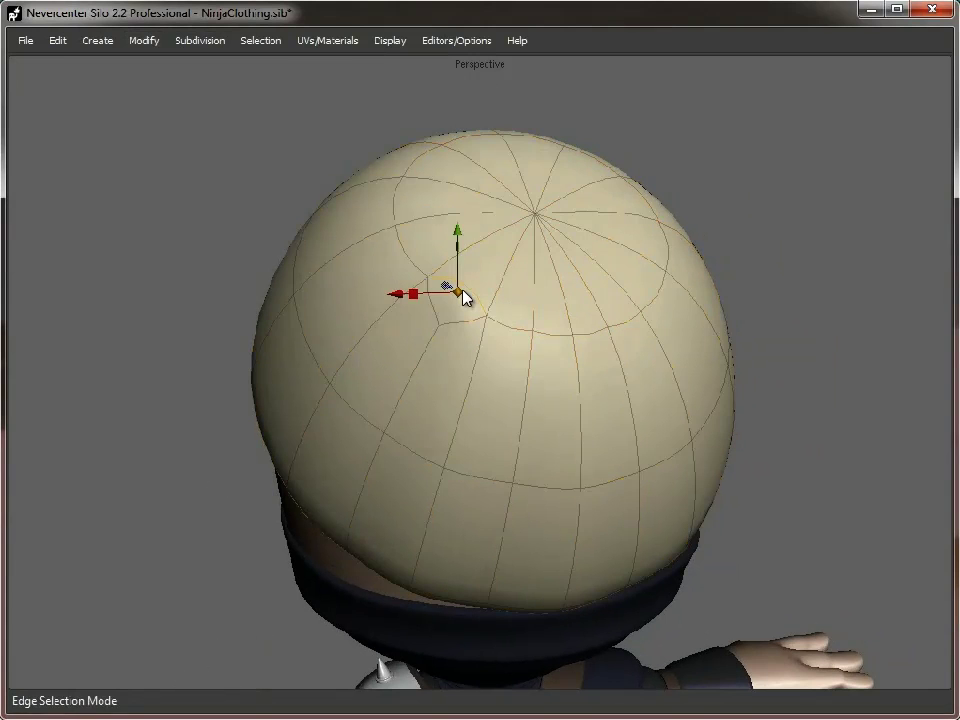
key("alt+s")
key("a")
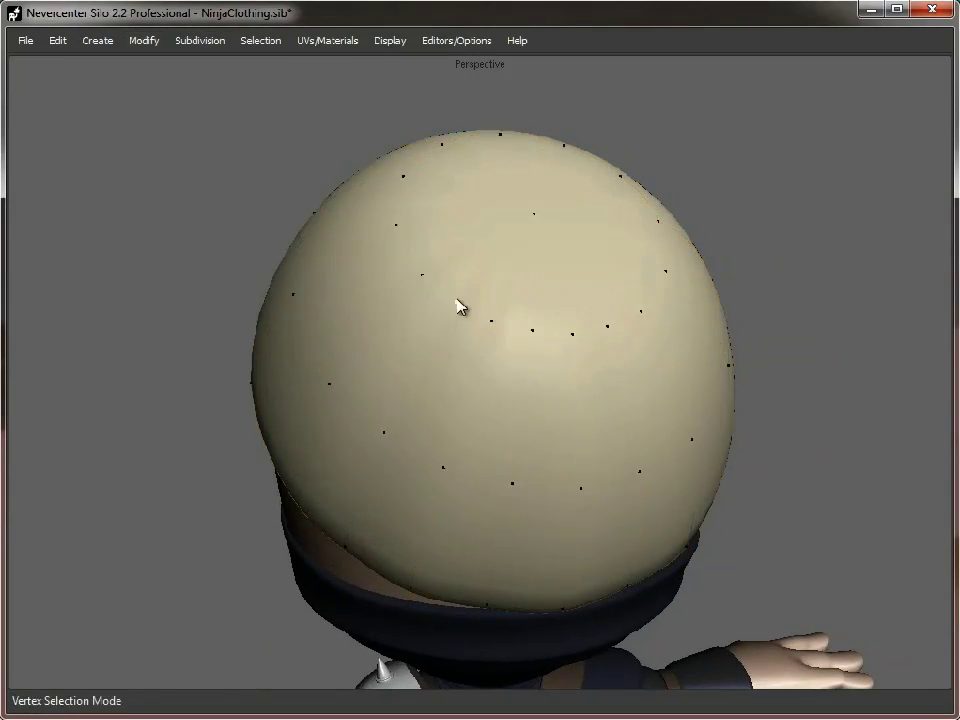
left_click(450, 305)
left_click(530, 335, "shift")
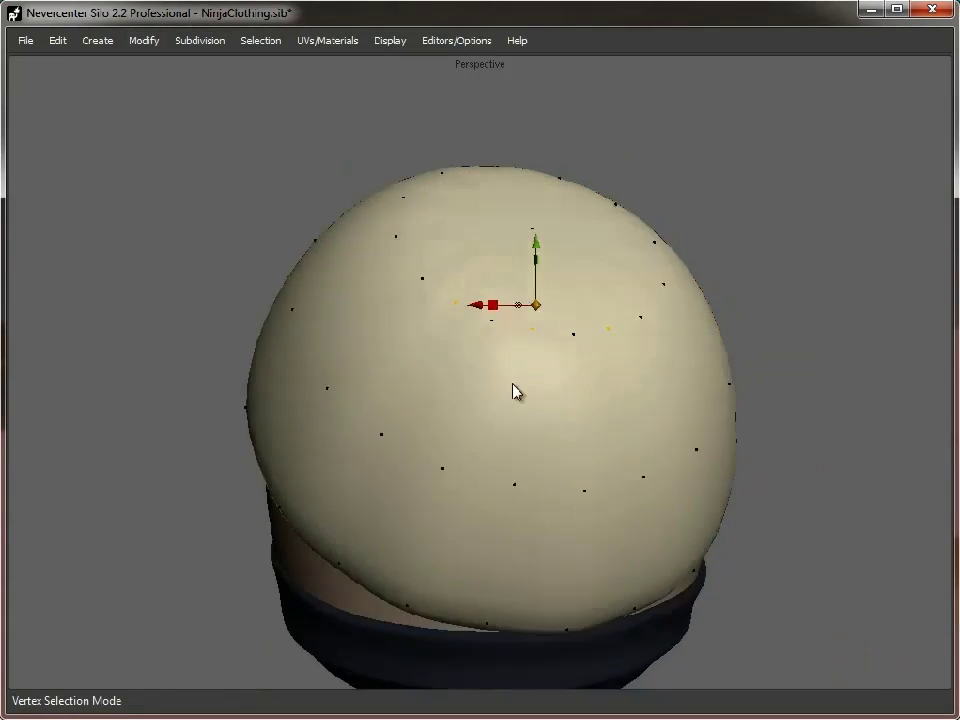
left_click_drag(516, 364, 535, 352, "alt")
- Push three alternating points of the second ring inward at the back of the cap to extend the cloth folds downward
left_click(374, 381)
left_click(526, 463, "shift")
left_click(649, 479, "shift")
left_click_drag(649, 480, 494, 590, "alt")
middle_click_drag(494, 597, 518, 536)
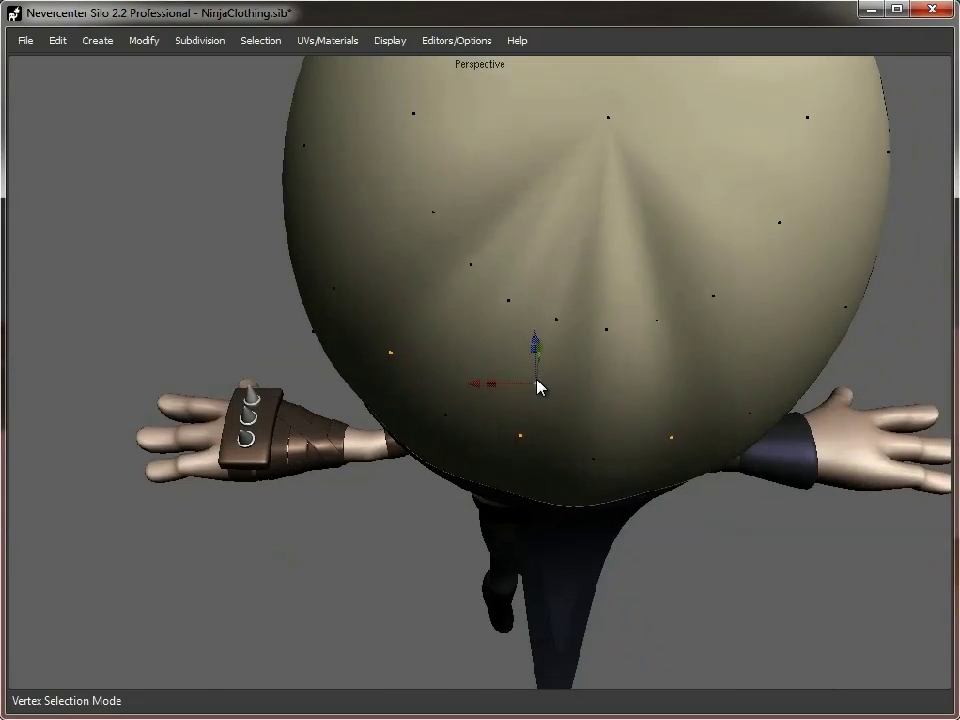
left_click_drag(536, 463, 602, 345, "alt")
key("f")
left_click(778, 231)
middle_click_drag(754, 429, 532, 292)
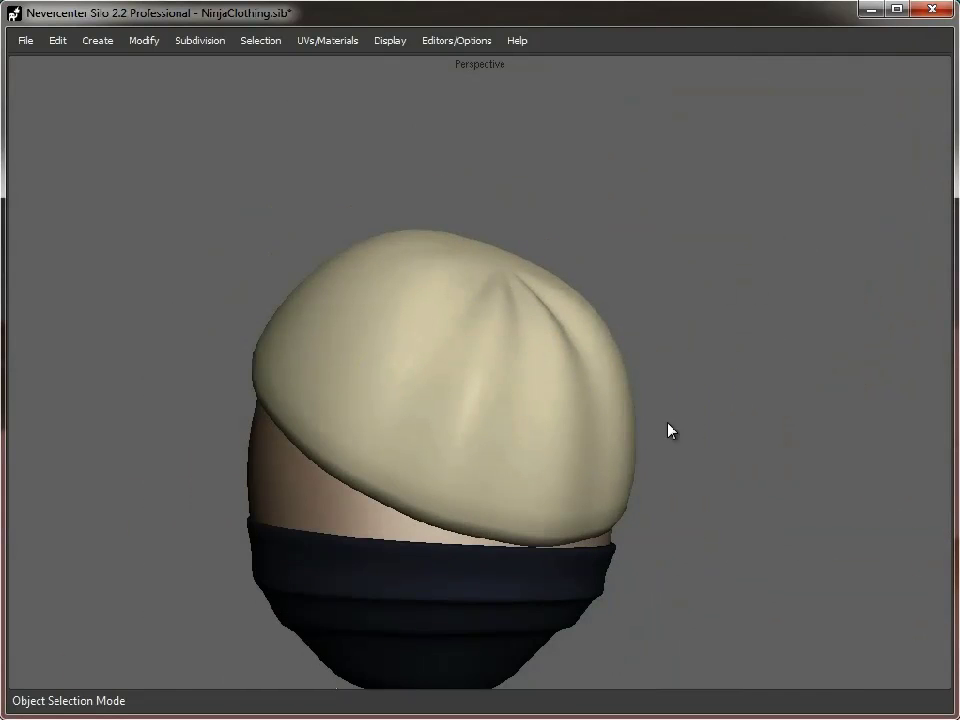
middle_click_drag(666, 431, 462, 313)
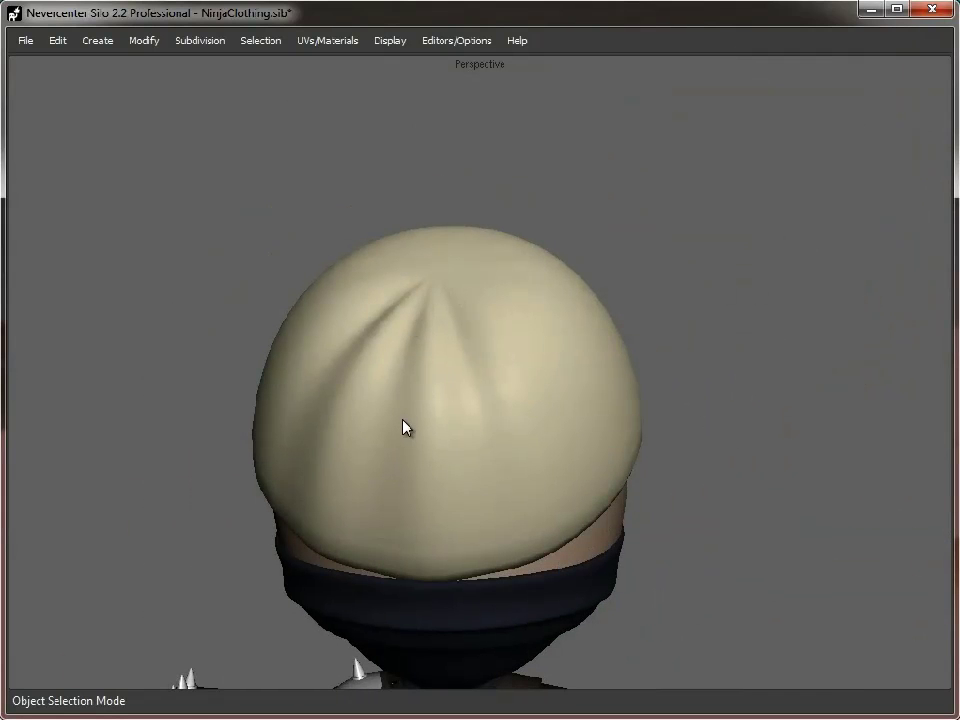
middle_click_drag(403, 427, 505, 415)
- Pull one face near the rim on the side of the cap outward and down, rotating and shrinking it into a tapered point
left_click(604, 394)
middle_click_drag(606, 396, 734, 468)
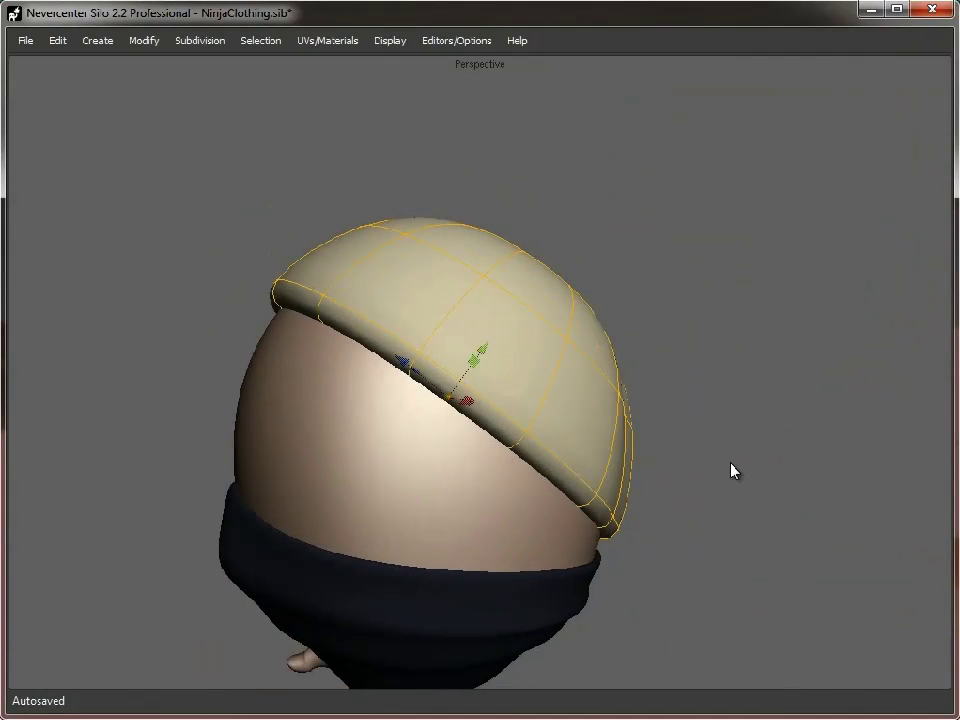
key("d")
left_click(540, 368)
middle_click_drag(594, 411, 480, 390)
key("w")
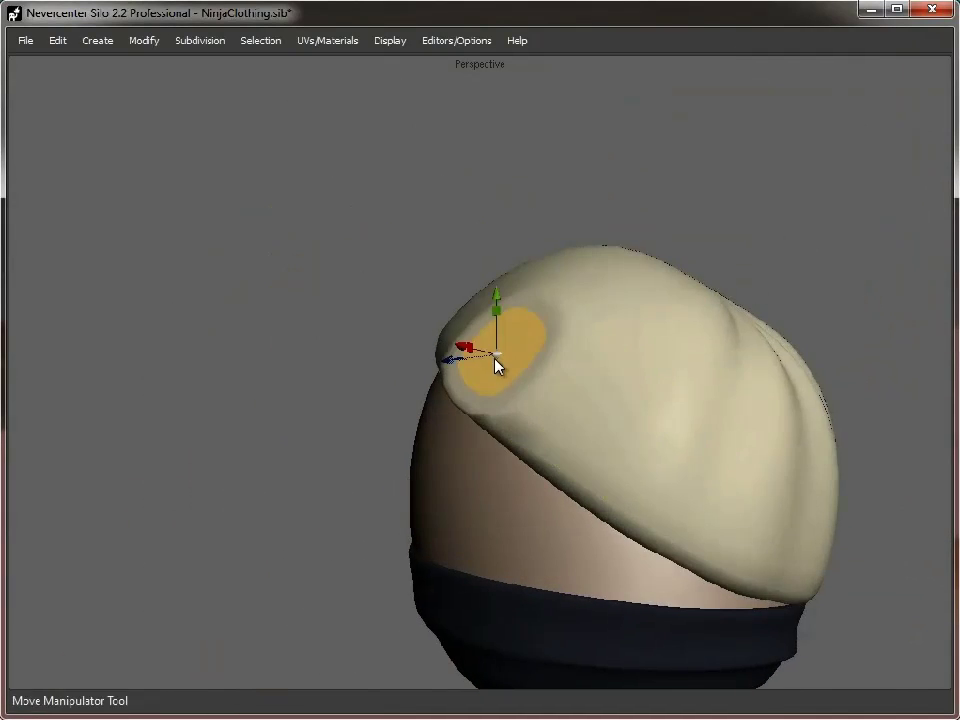
left_click_drag(455, 360, 390, 371)
key("e")
middle_click_drag(456, 431, 331, 400)
left_click_drag(331, 400, 140, 390)
key("r")
middle_click_drag(195, 433, 395, 513)
key("w")
left_click_drag(388, 377, 388, 422)
- Split a new edge loop around the pulled-out point, then rotate and raise it to give the point a curve
key("s")
key("shift+x")
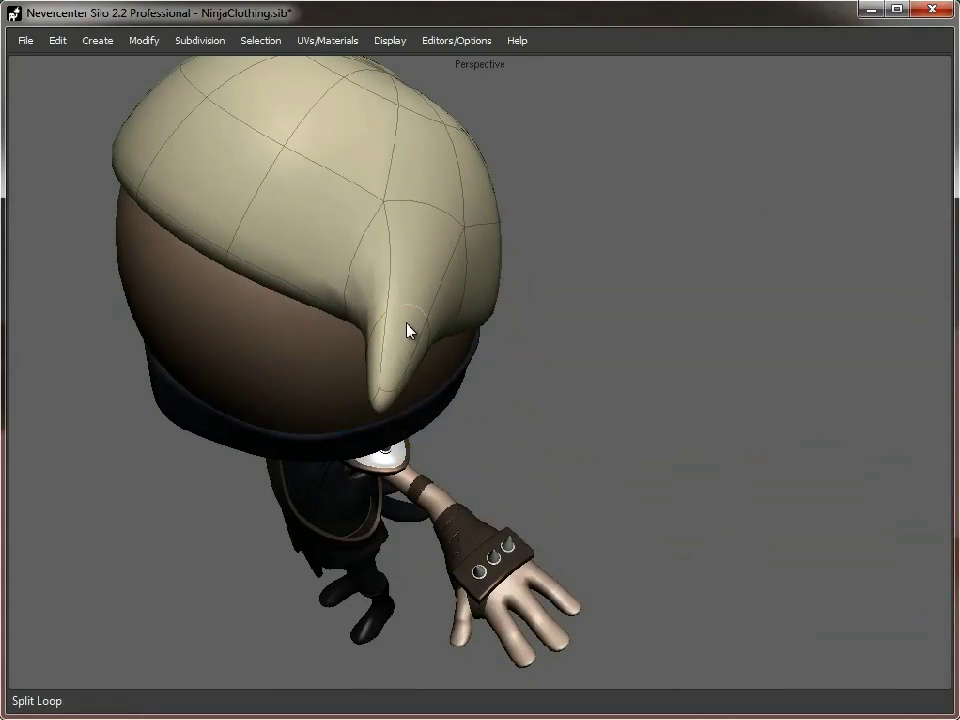
double_click(370, 335)
middle_click_drag(347, 330, 581, 420)
key("e")
left_click_drag(583, 414, 553, 420)
key("r")
key("e")
left_click_drag(572, 415, 553, 414)
key("w")
left_click_drag(531, 360, 546, 345)
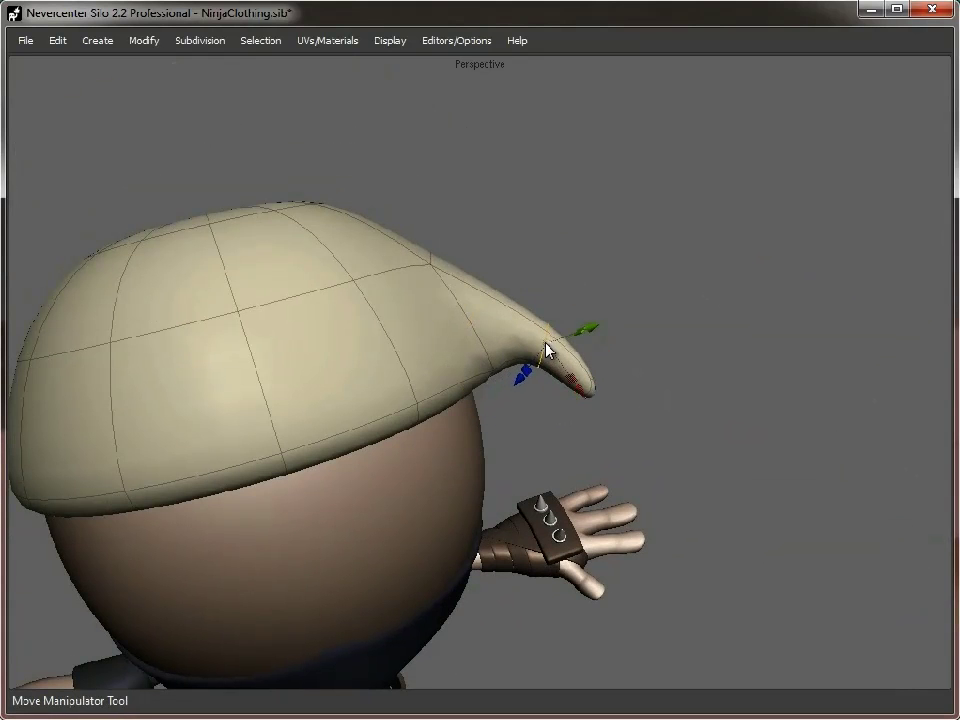
- Scale down the end points of the pulled-out shape to sharpen its tip
key("a")
left_click_drag(647, 440, 566, 356)
key("r")
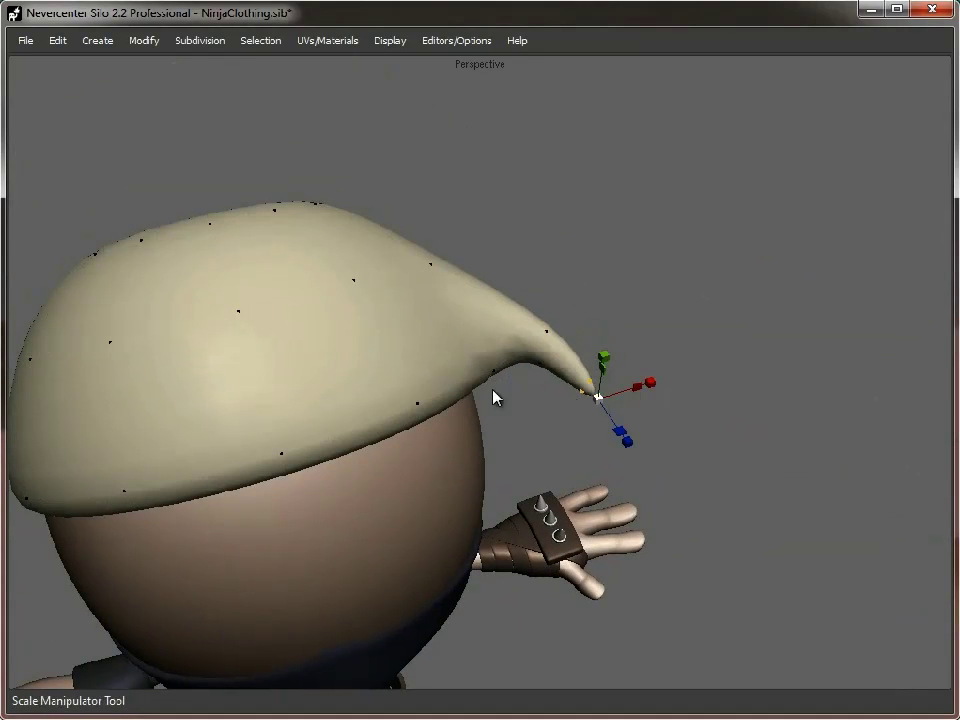
left_click_drag(704, 482, 499, 401, "alt")
key("f")
middle_click_drag(288, 360, 364, 265)
middle_click_drag(221, 275, 450, 416)
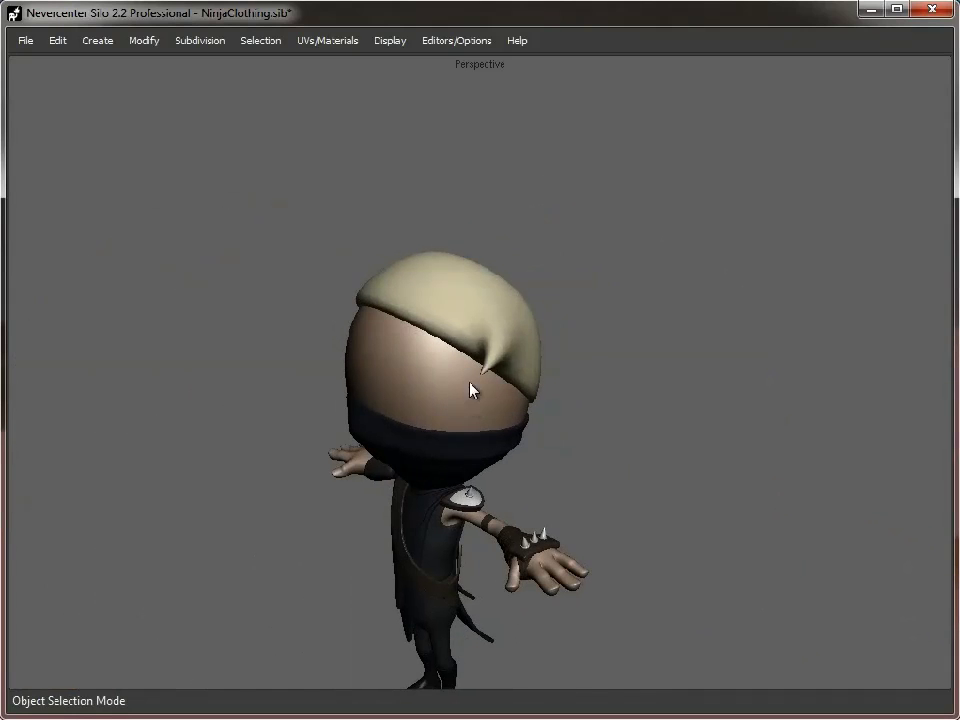
- Examine the pulled-out point and the back folds of the cap from the front, side and back
left_click(440, 278)
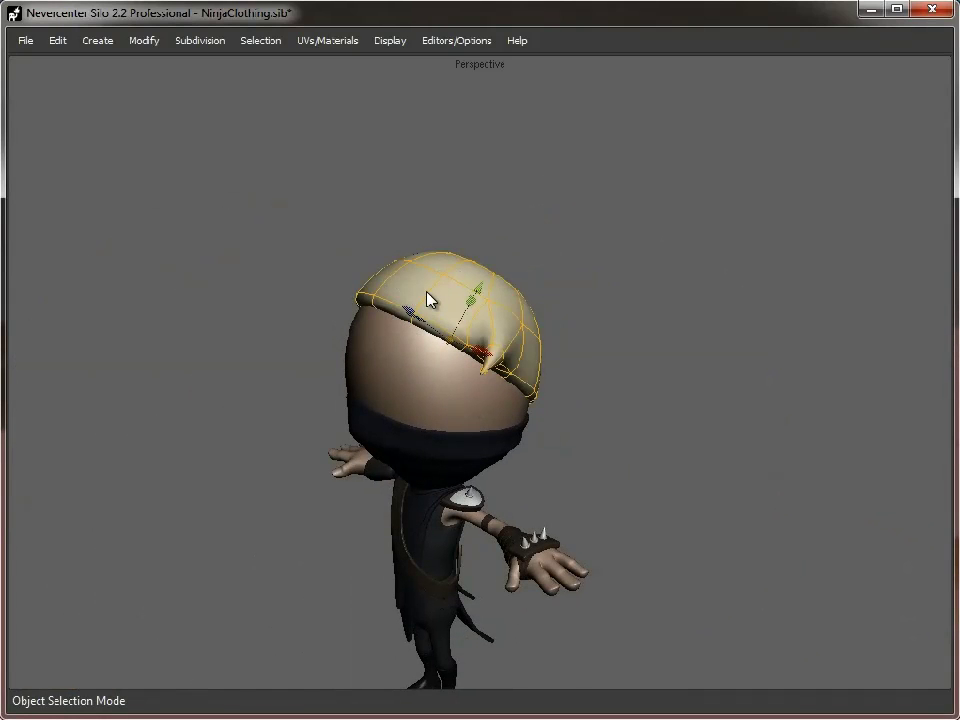
middle_click_drag(519, 364, 328, 336)
key("s")
key("d")
left_click(290, 340)
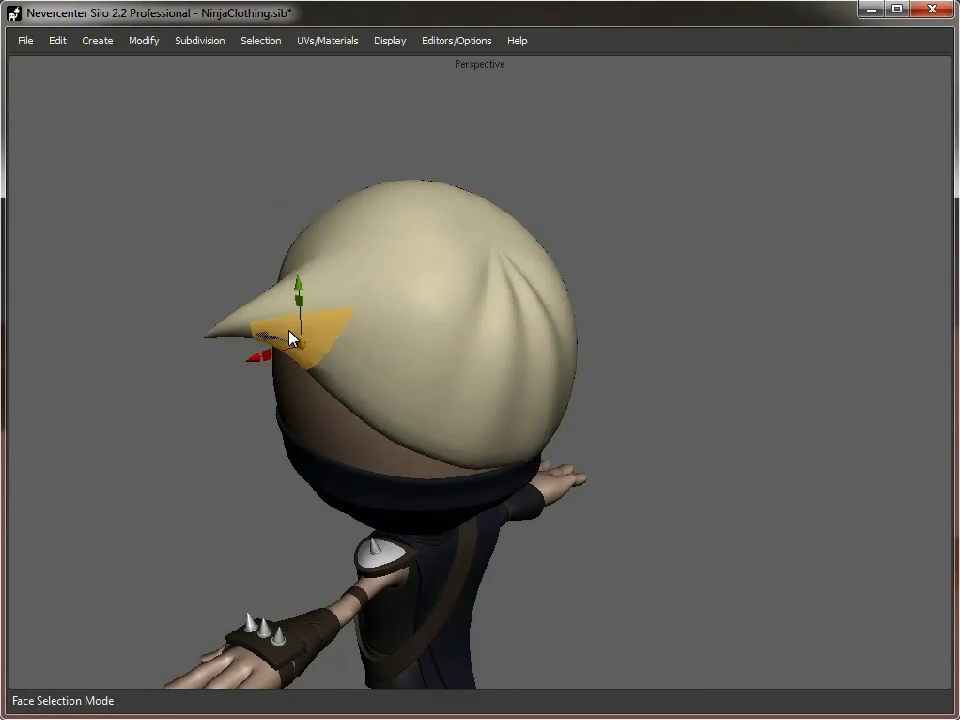
key("f")
left_click(754, 371)
middle_click_drag(393, 342, 520, 255)
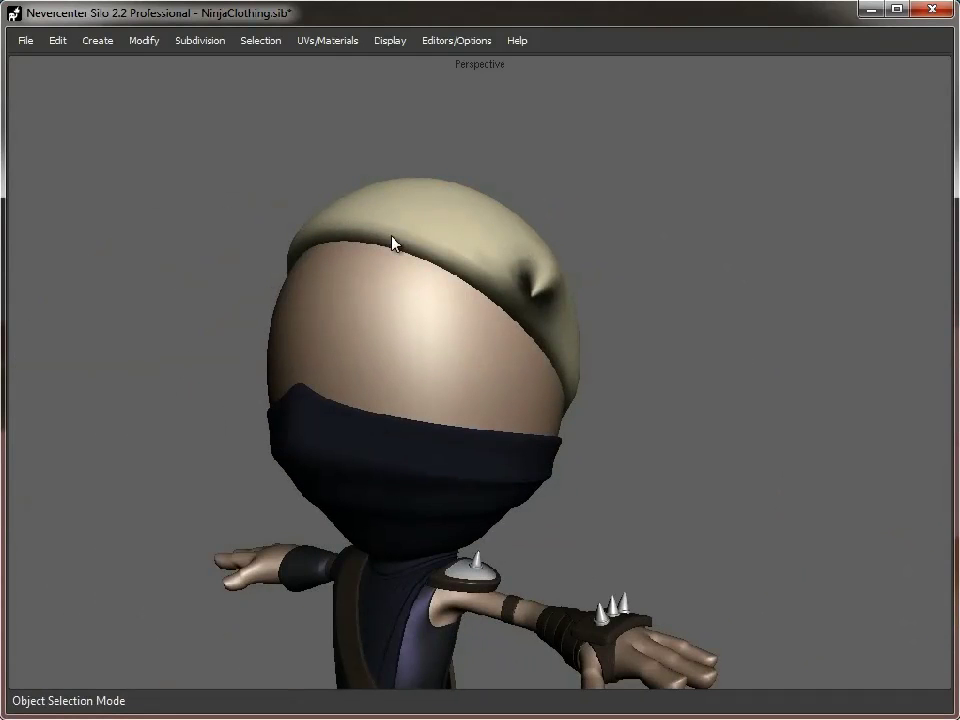
middle_click_drag(180, 403, 778, 409)
scroll(656, 411, "down", 5)
middle_click_drag(656, 411, 621, 364)
scroll(605, 411, "up", 4)
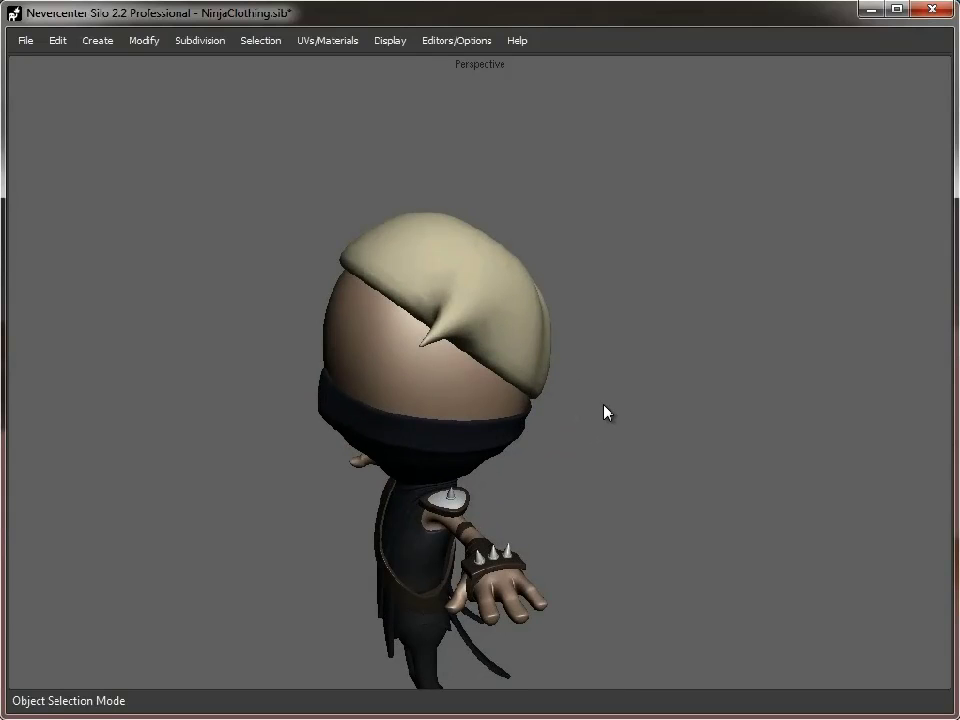
scroll(455, 352, "up", 2)
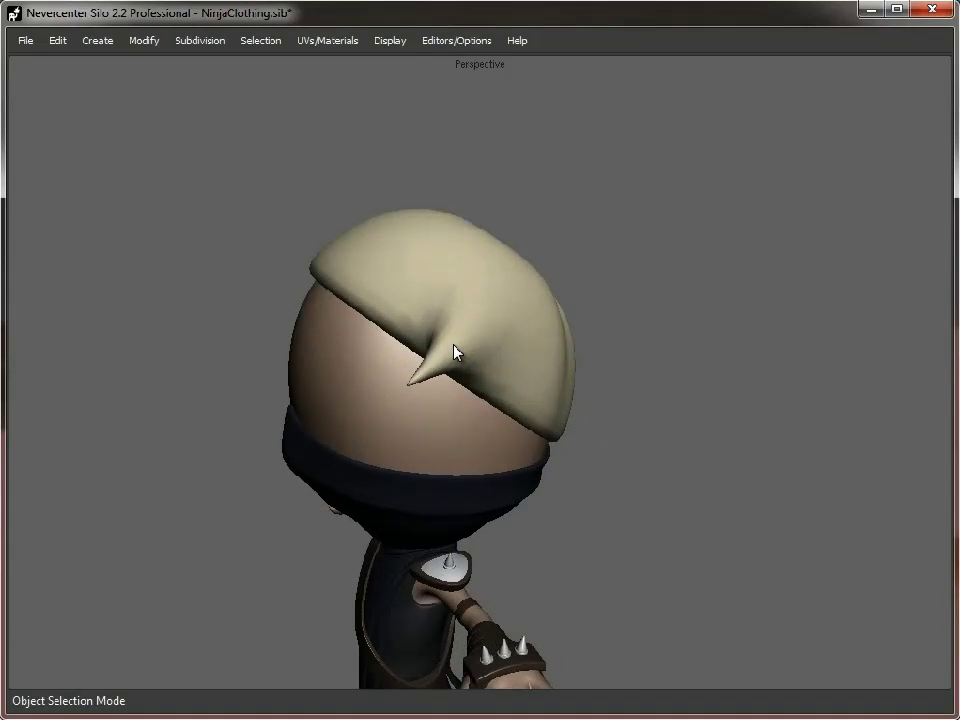
- Examine how the cap's wireframe flows around the pulled-out point and the folds
left_click(439, 251)
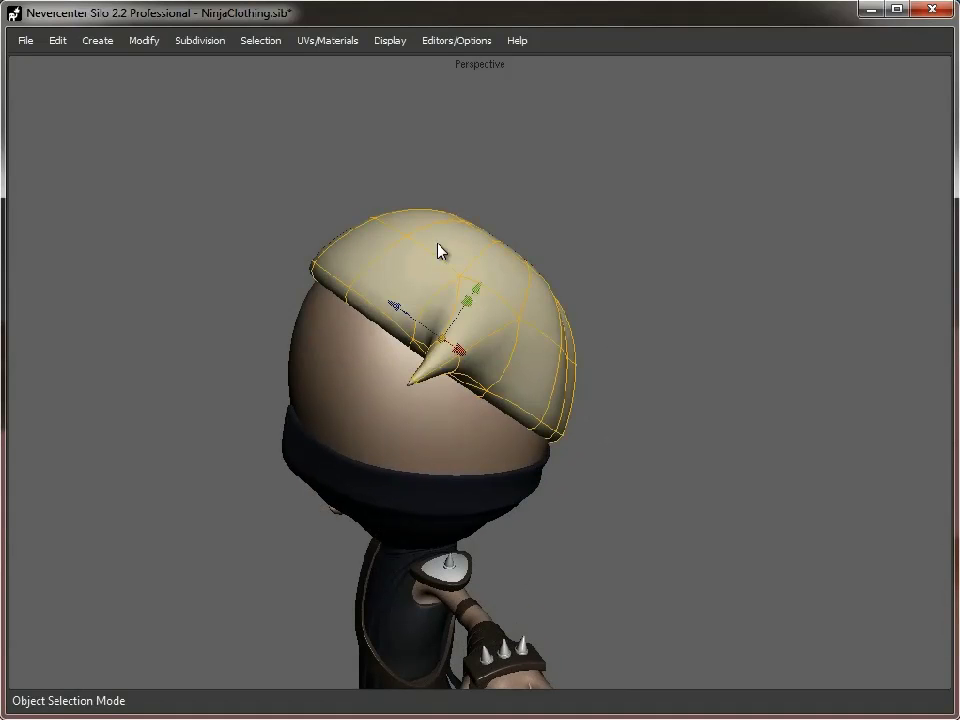
middle_click_drag(654, 386, 332, 297)
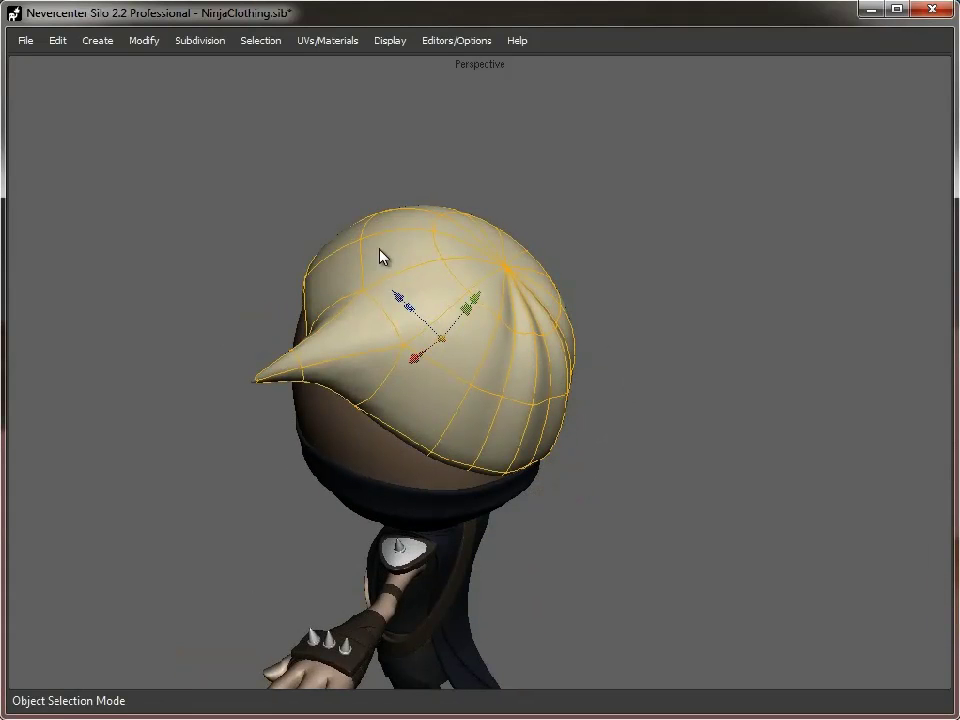
middle_click_drag(274, 253, 318, 276)
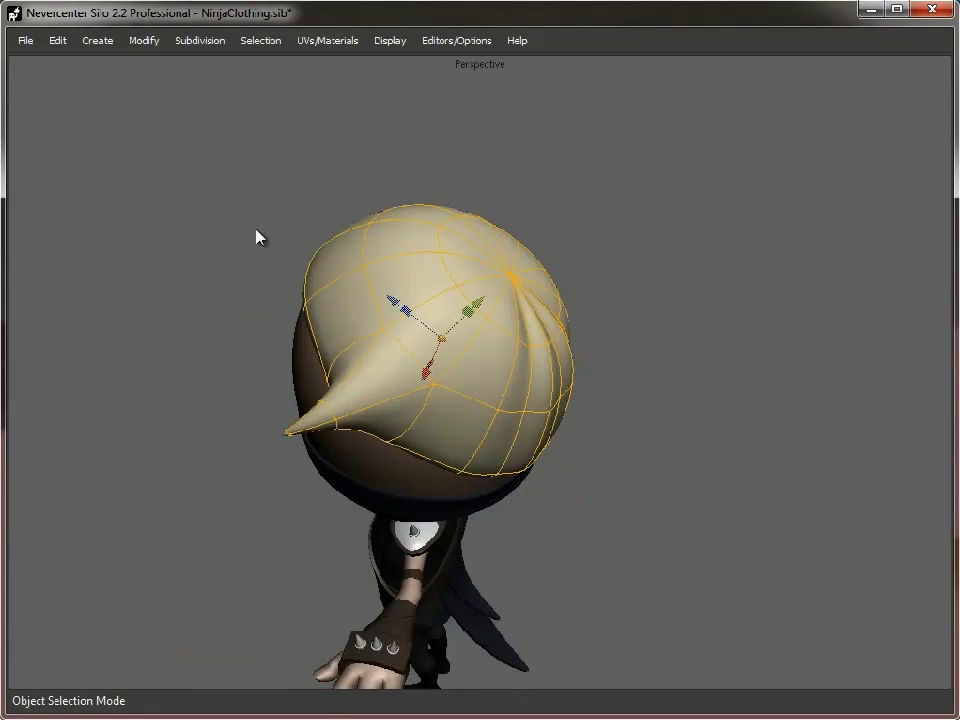
middle_click_drag(220, 268, 268, 300)
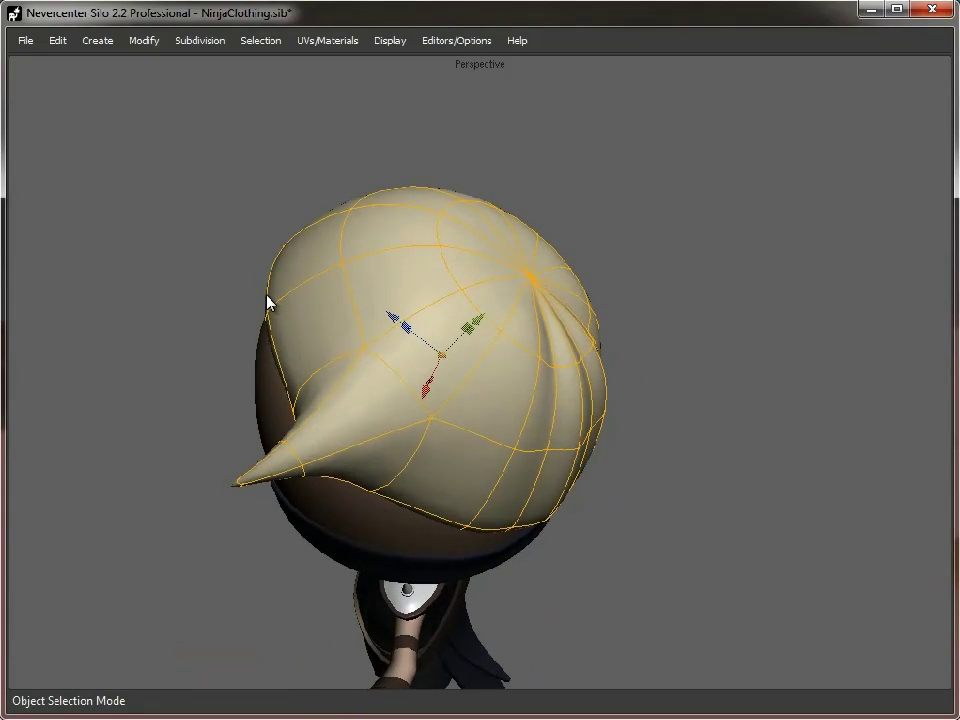
middle_click_drag(722, 476, 470, 430)
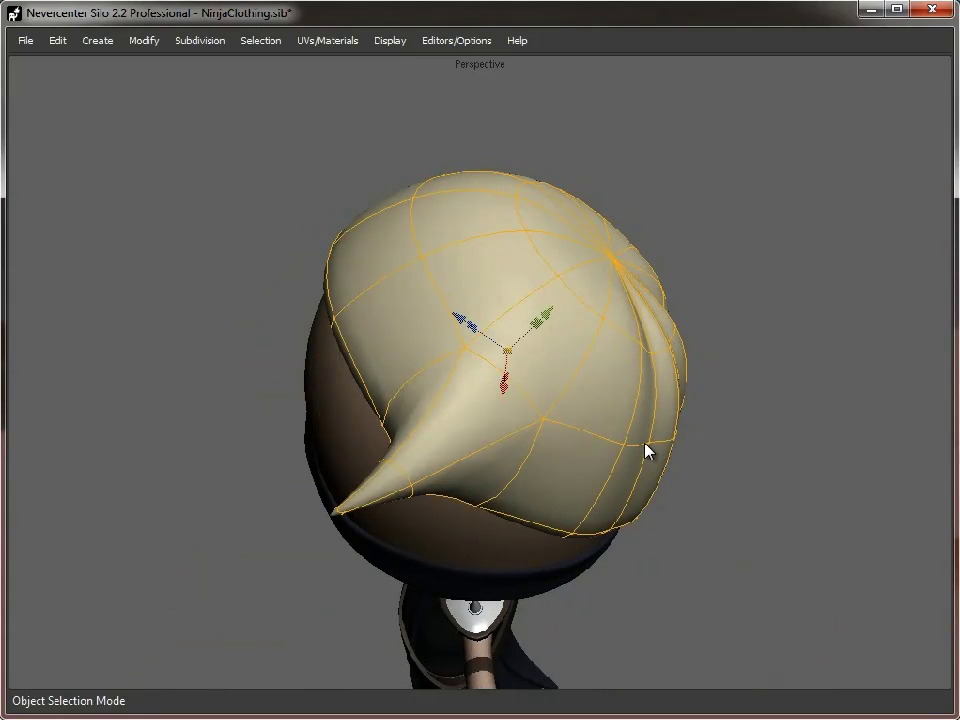
middle_click_drag(645, 452, 344, 399)
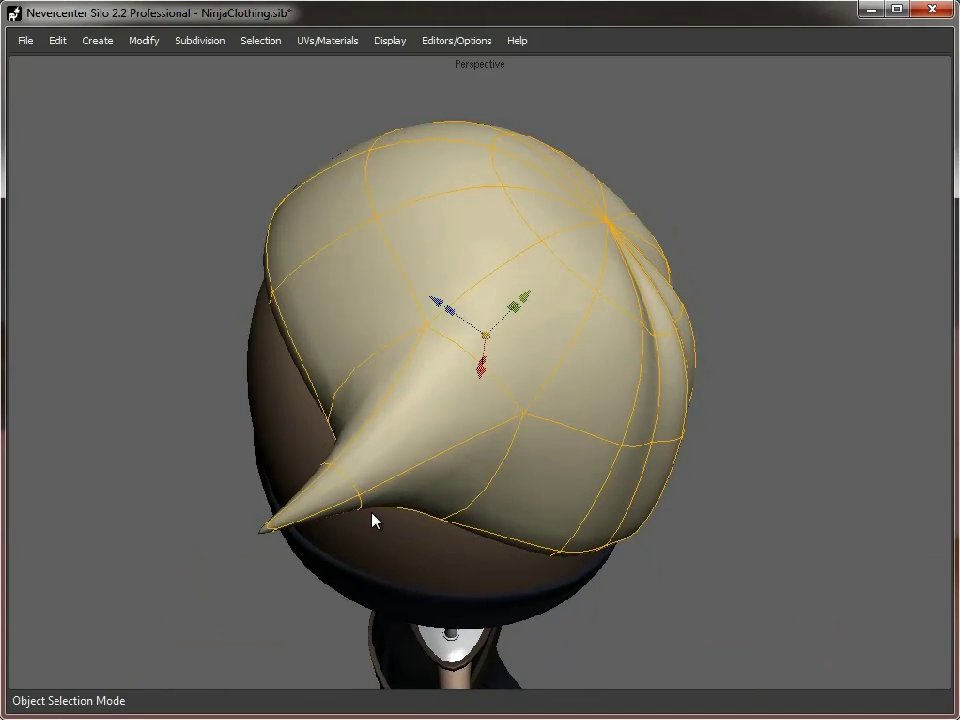
middle_click_drag(390, 488, 372, 448)
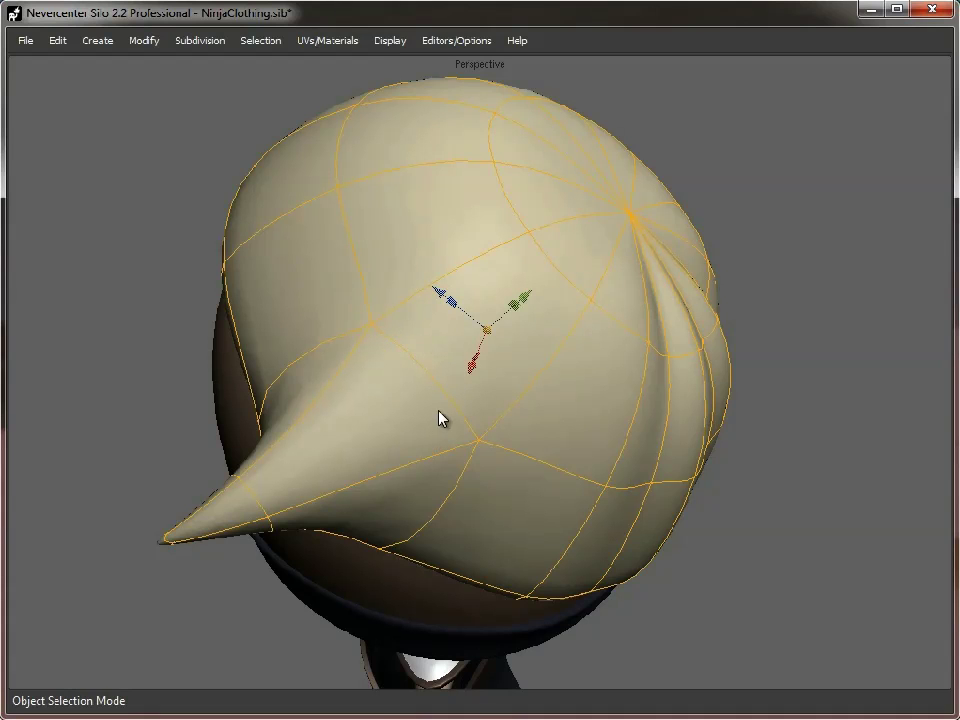
left_click(823, 561)
middle_click_drag(484, 409, 505, 376)
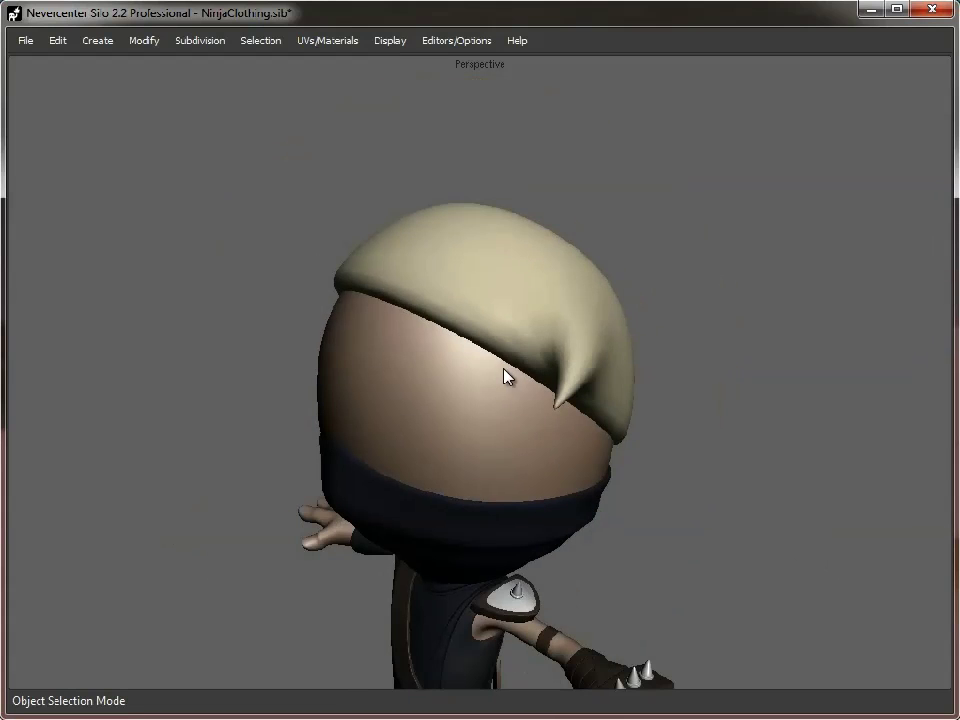
- Delete the whole cap from the character's head
left_click(562, 256)
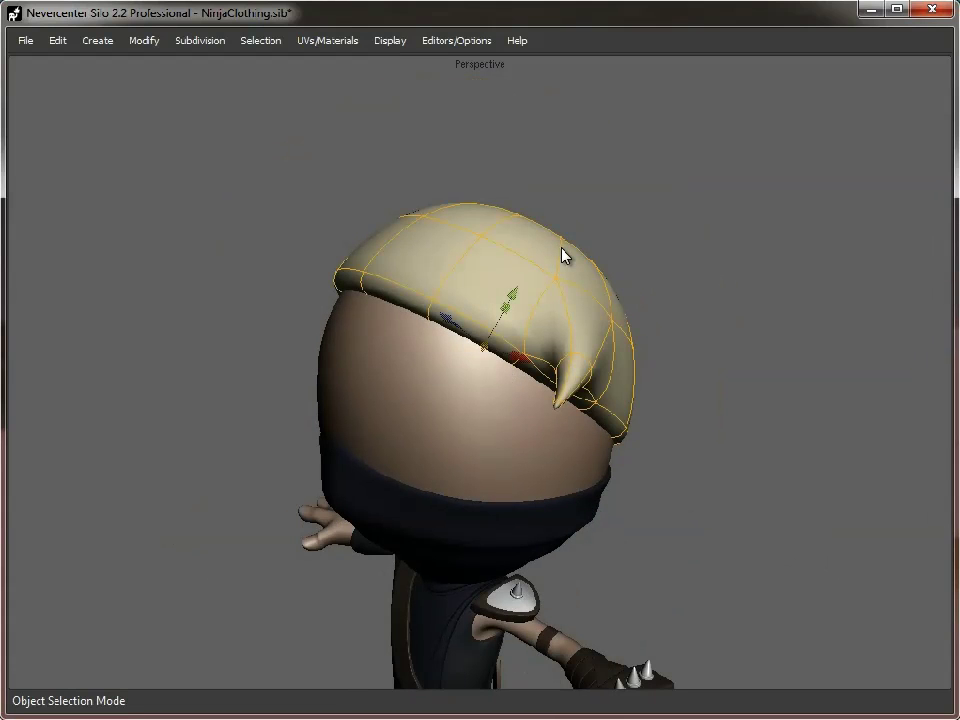
key("Delete")
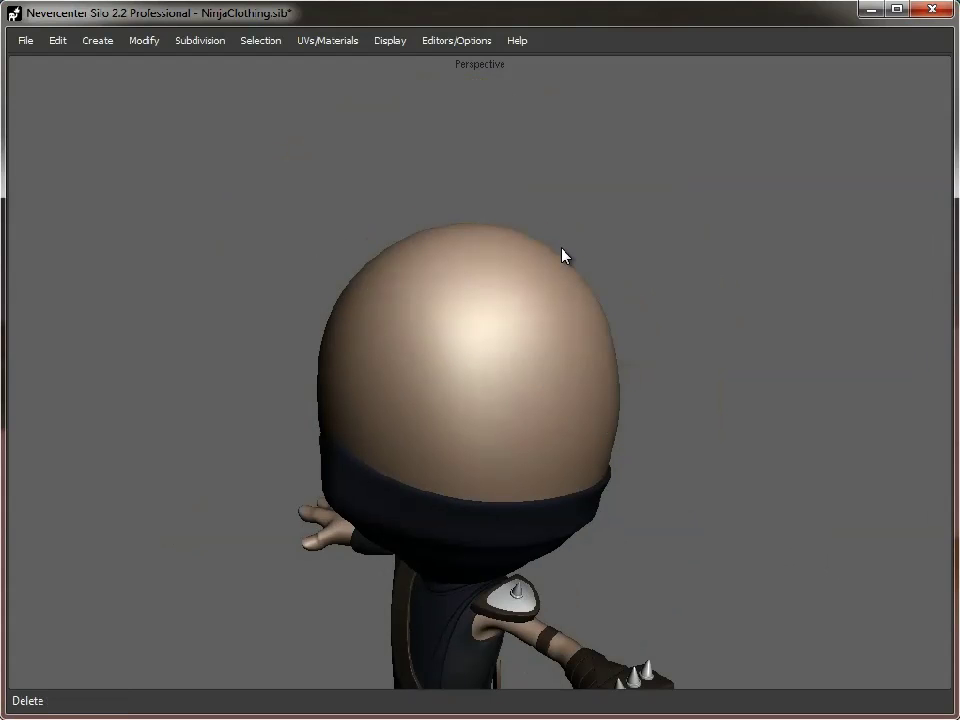
middle_click_drag(729, 454, 651, 376)
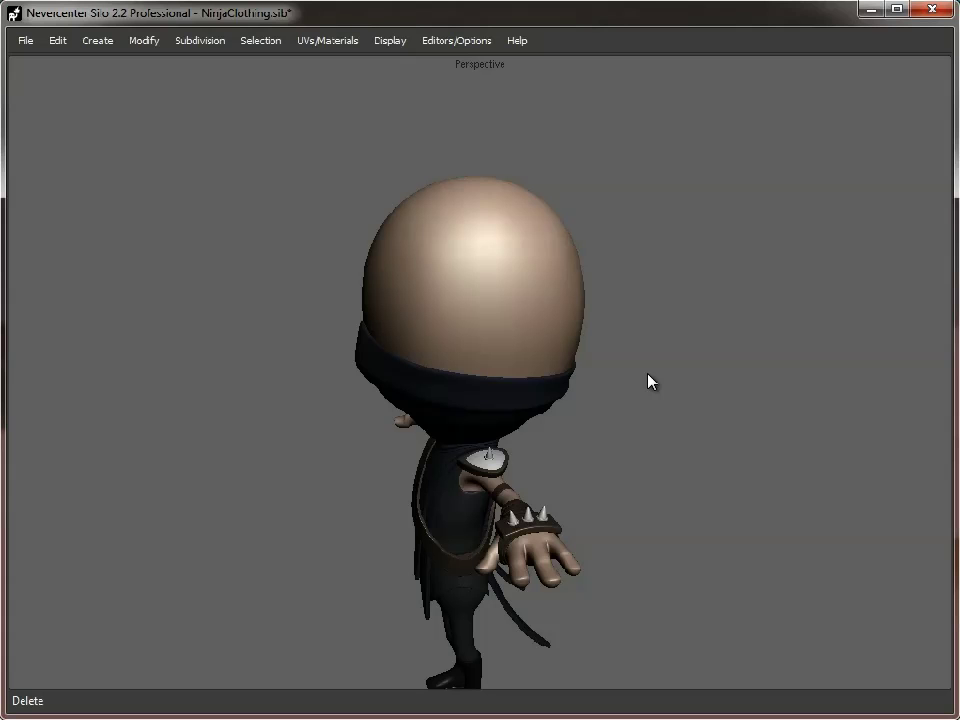
left_click_drag(649, 382, 643, 369, "alt")
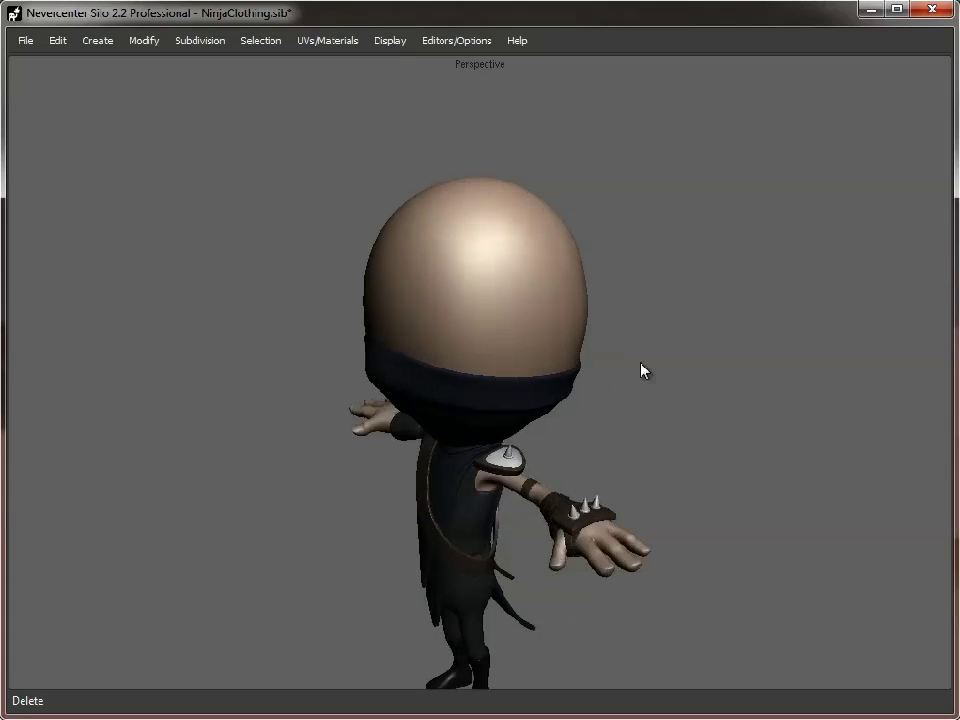
right_click_drag(643, 369, 684, 370, "alt")
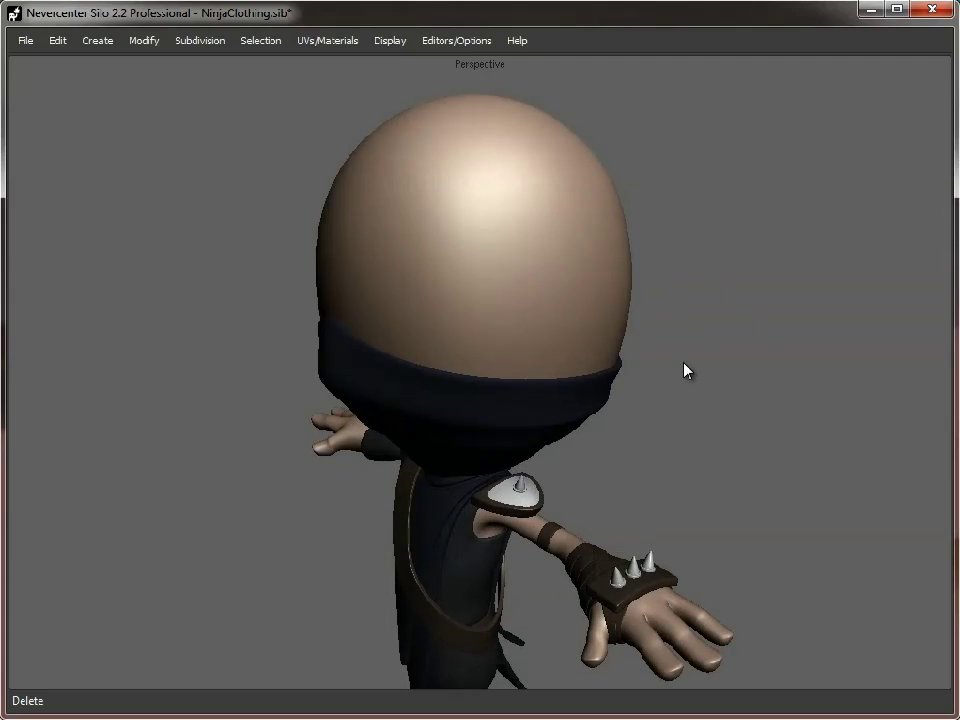
scroll(737, 401, "down", 3)
- Create a new cube primitive in the scene
right_click(616, 175)
mouse_move(628, 186)
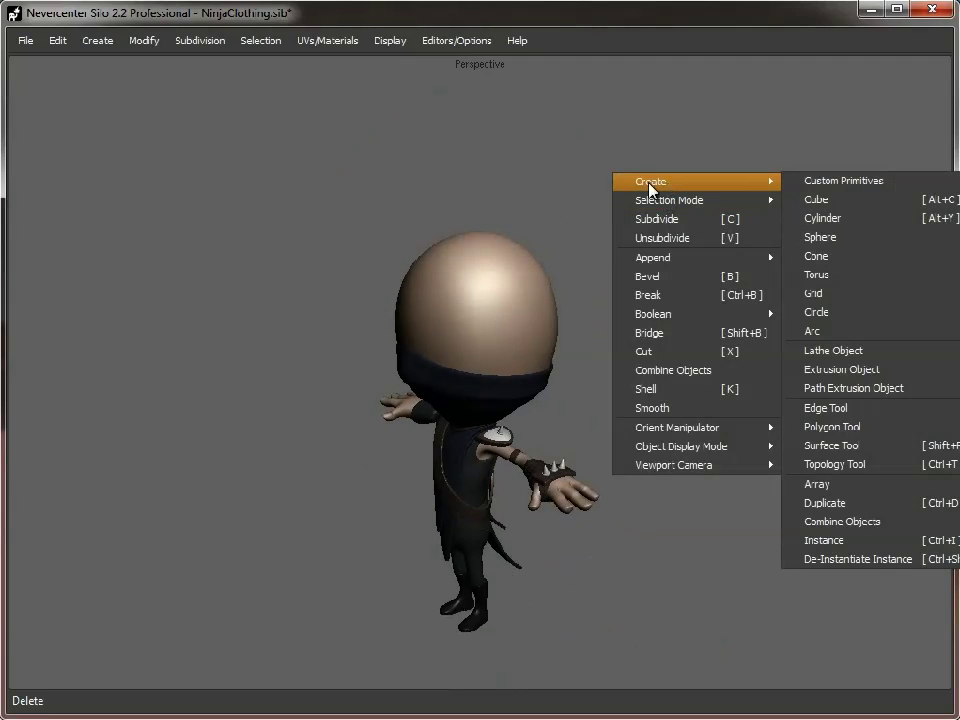
left_click(583, 184)
right_click(583, 170)
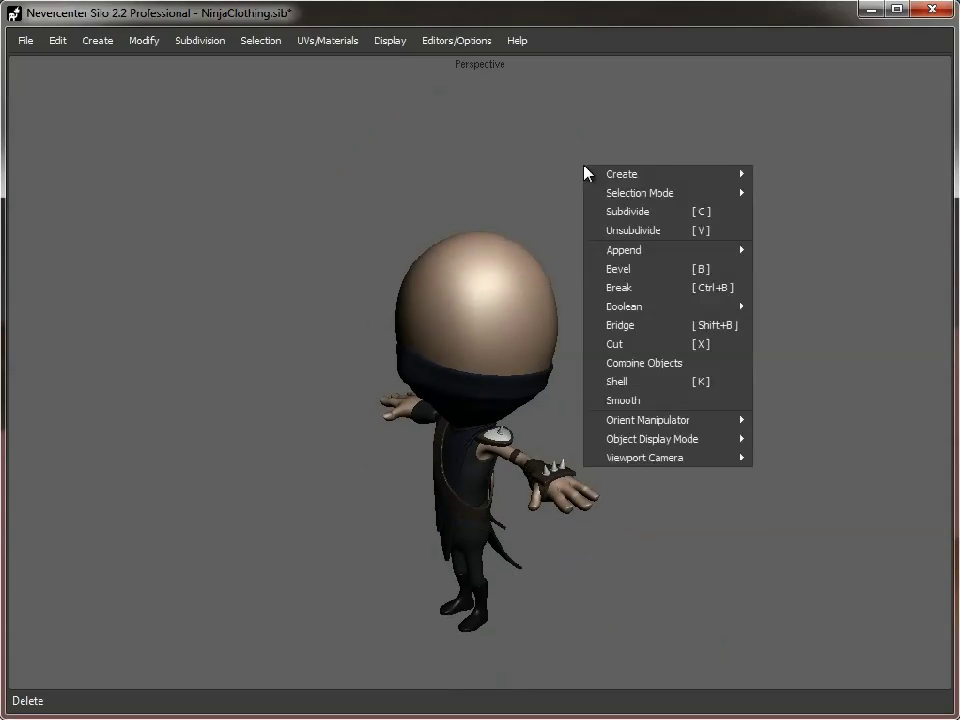
mouse_move(711, 176)
left_click(841, 194)
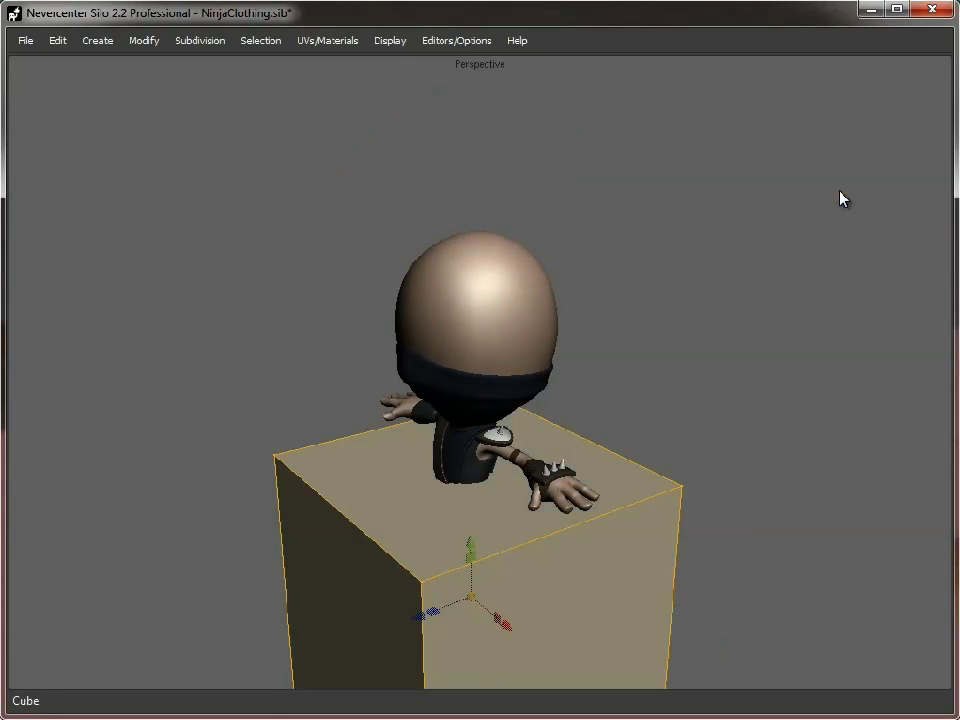
- Shrink the cube to a small block and place it just above the top of the head
scroll(618, 580, "down", 3)
left_click_drag(474, 439, 469, 223)
scroll(499, 332, "up", 3)
key("r")
left_click_drag(480, 281, 85, 262)
left_click_drag(480, 264, 401, 311)
scroll(420, 311, "up", 2)
key("w")
left_click_drag(487, 241, 478, 285)
- Subdivide the small block above the head into a rounded shape
middle_click_drag(422, 385, 484, 386)
key("c")
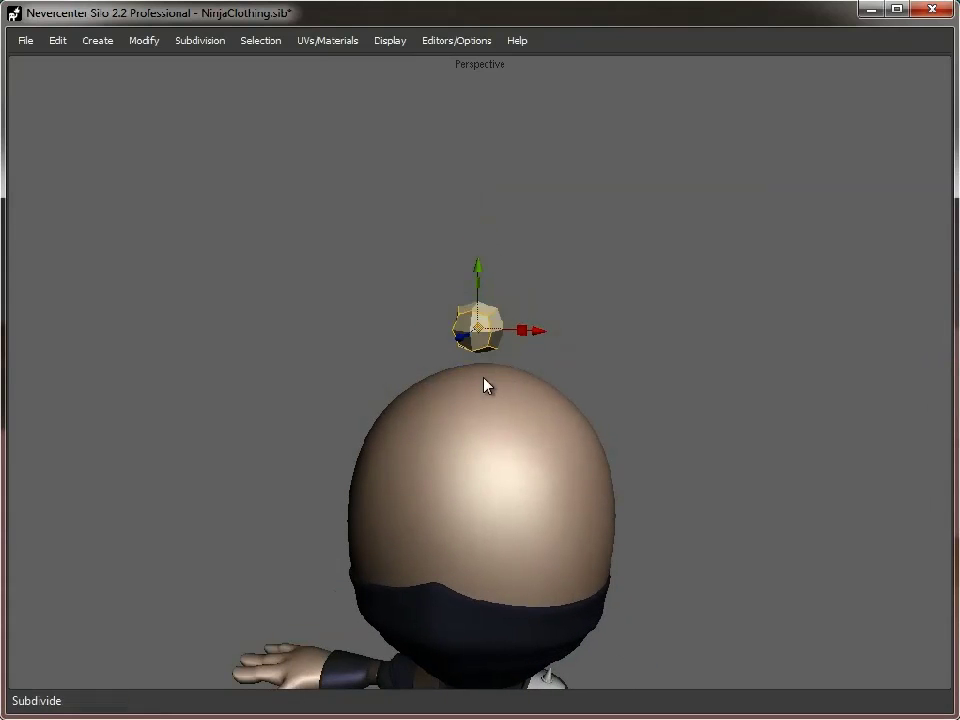
scroll(585, 390, "up", 1)
- Rotate the rounded block 45 degrees about the Z axis using an exact numerical value
left_click(431, 42)
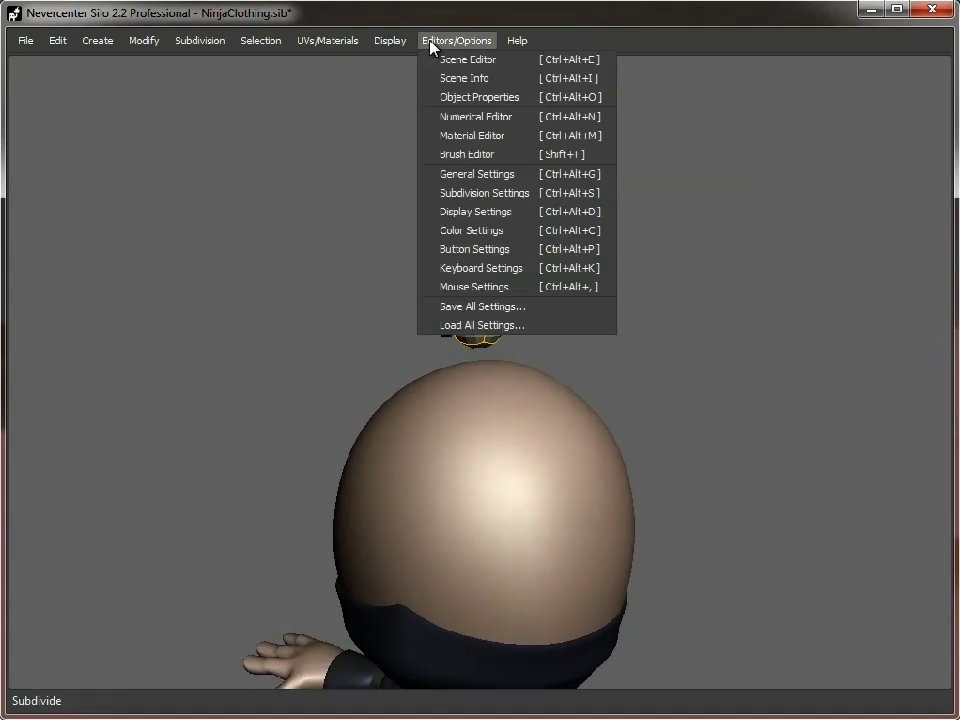
left_click(475, 117)
left_click_drag(462, 272, 491, 283, "alt")
middle_click_drag(491, 283, 574, 304, "alt")
scroll(574, 304, "up", 2)
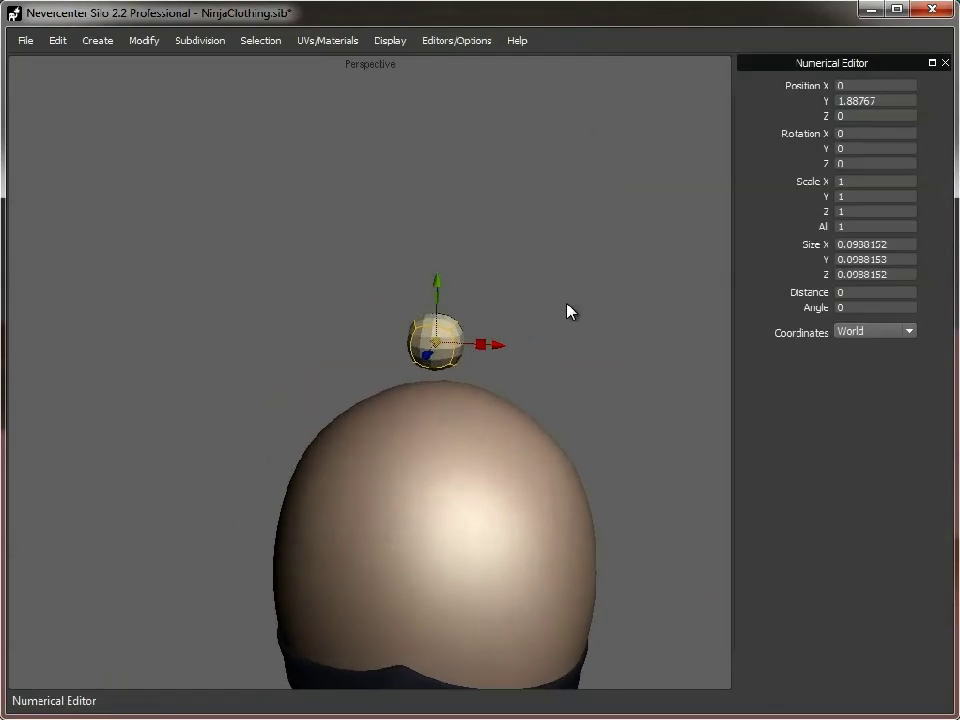
left_click(854, 162)
type("45")
key("Return")
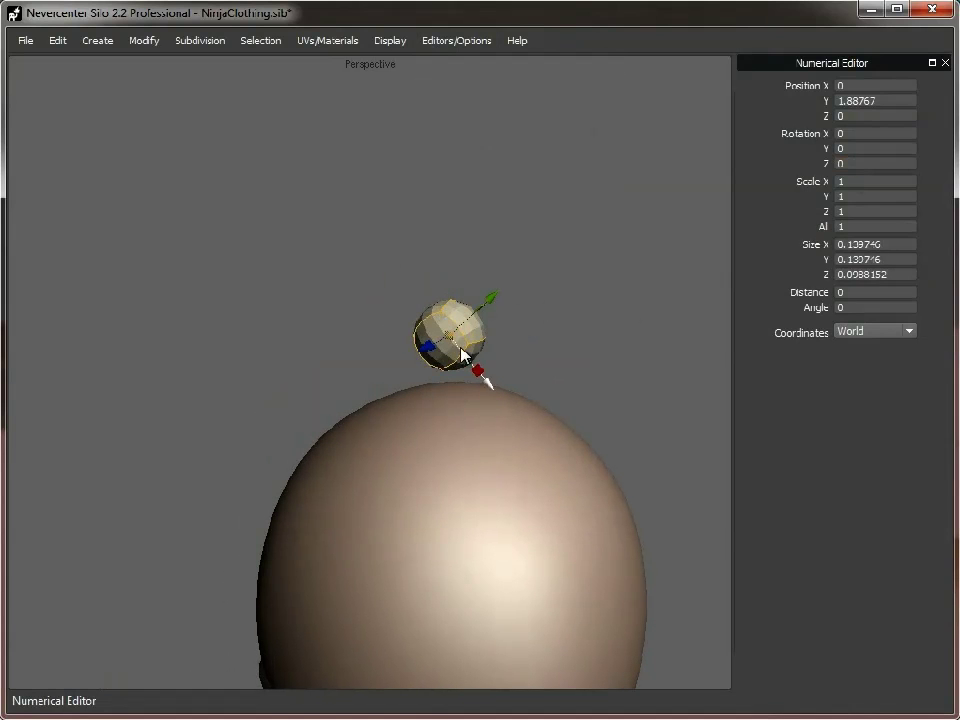
middle_click_drag(495, 356, 521, 366)
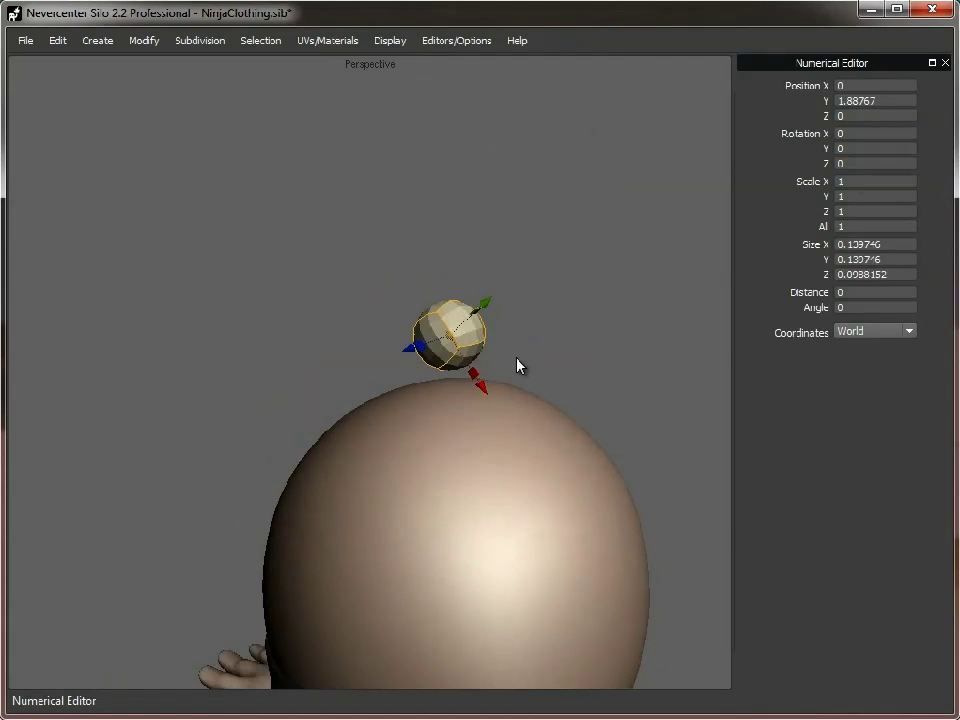
- Recenter the rounded block's object axis and close the Numerical Editor
left_click(195, 41)
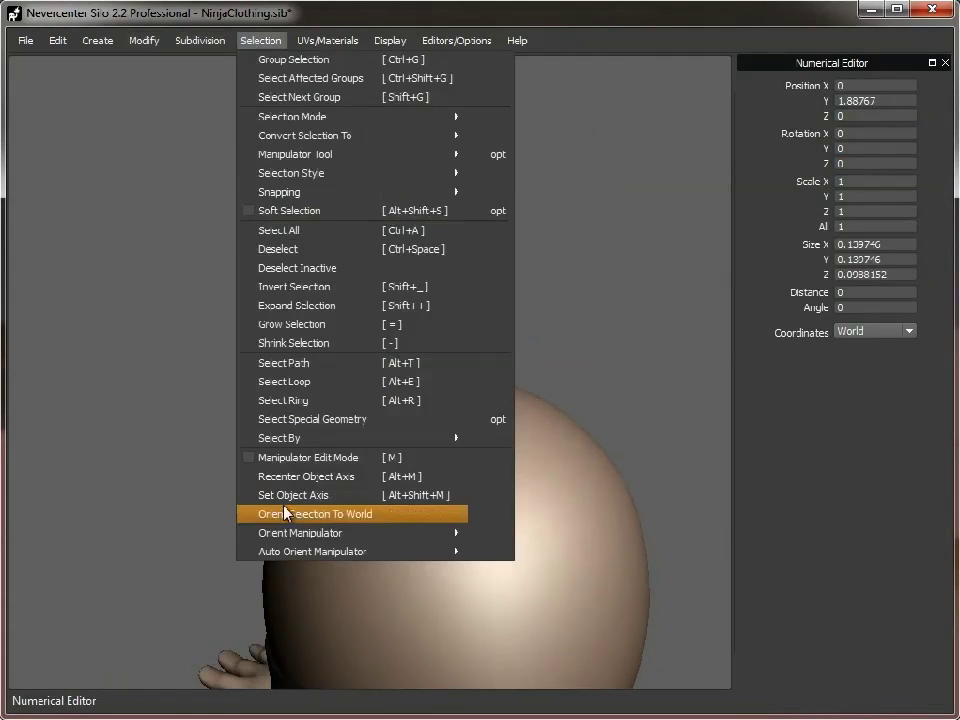
left_click(290, 477)
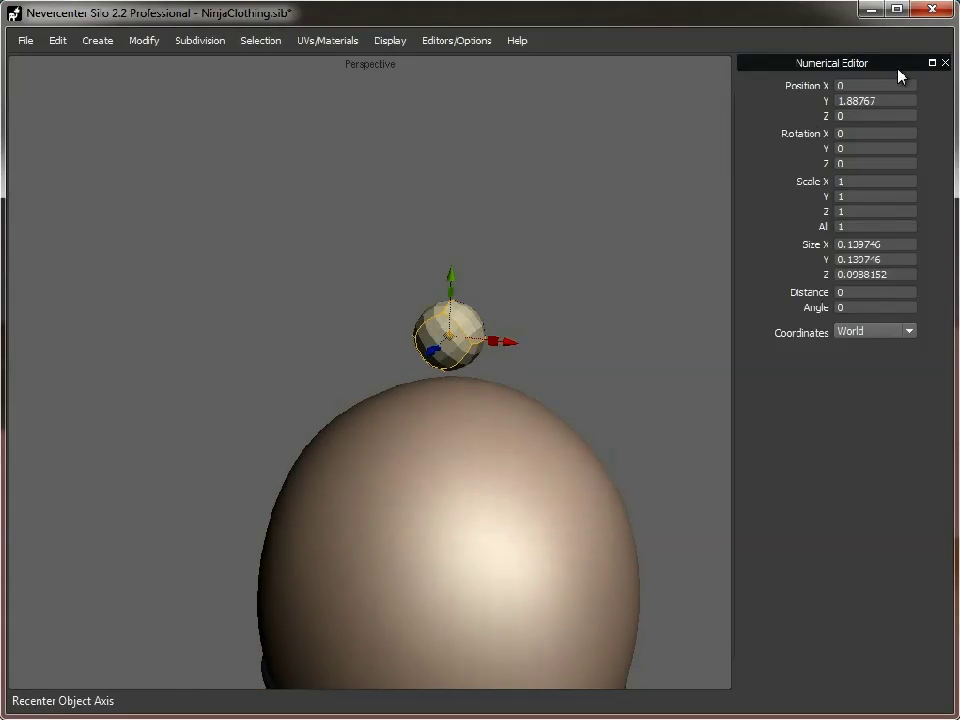
left_click(944, 62)
- Extrude the block's front face forward in two segments to form a long tube above the head
middle_click_drag(720, 444, 566, 362)
key("d")
left_click(509, 286)
key("z")
key("w")
left_click_drag(437, 279, 337, 277)
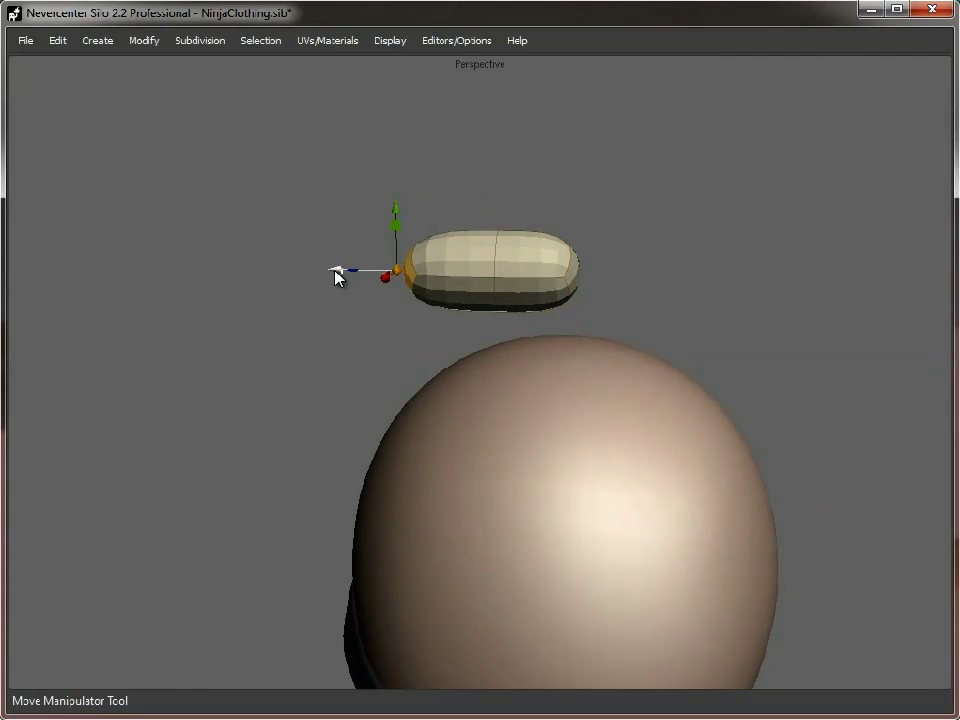
key("x")
key("w")
left_click_drag(334, 272, 248, 275)
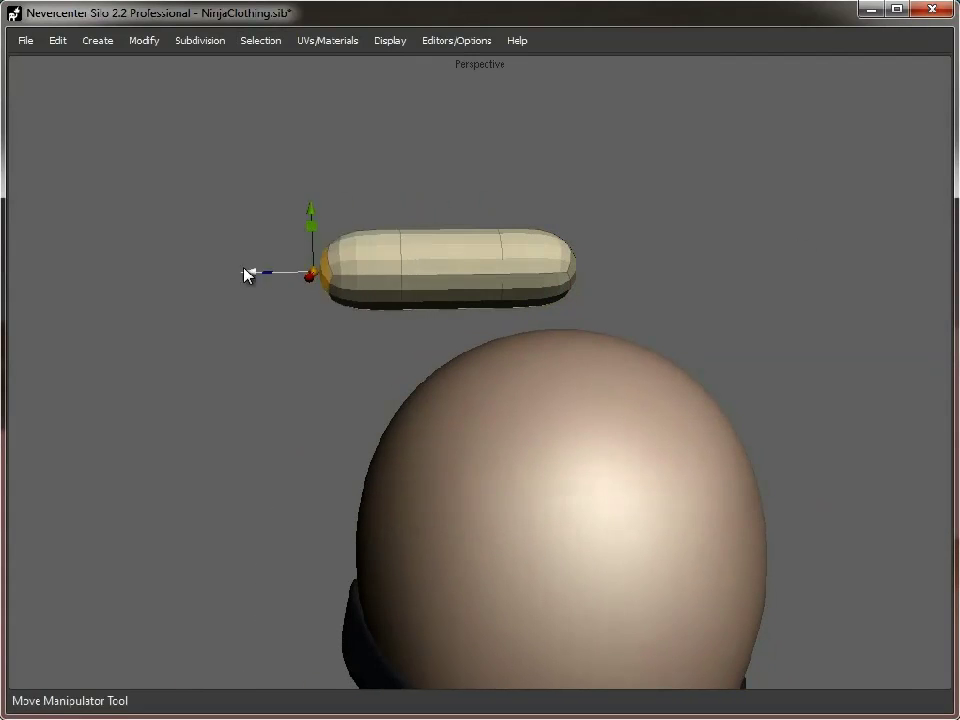
- Extrude the tube's back face and pull it out over the back of the head
left_click(588, 274)
key("x")
key("w")
left_click_drag(529, 277, 676, 264)
key("x")
key("w")
- Delete one edge loop around the extended back part of the tube
middle_click_drag(756, 352, 614, 360, "alt")
key("s")
double_click(524, 259)
key("Delete")
- Scale the tube's back-end vertices down to a point and move them down against the back of the head
key("1")
left_click_drag(651, 347, 531, 217)
key("r")
left_click_drag(600, 277, 429, 279)
key("w")
left_click_drag(604, 232, 600, 336)
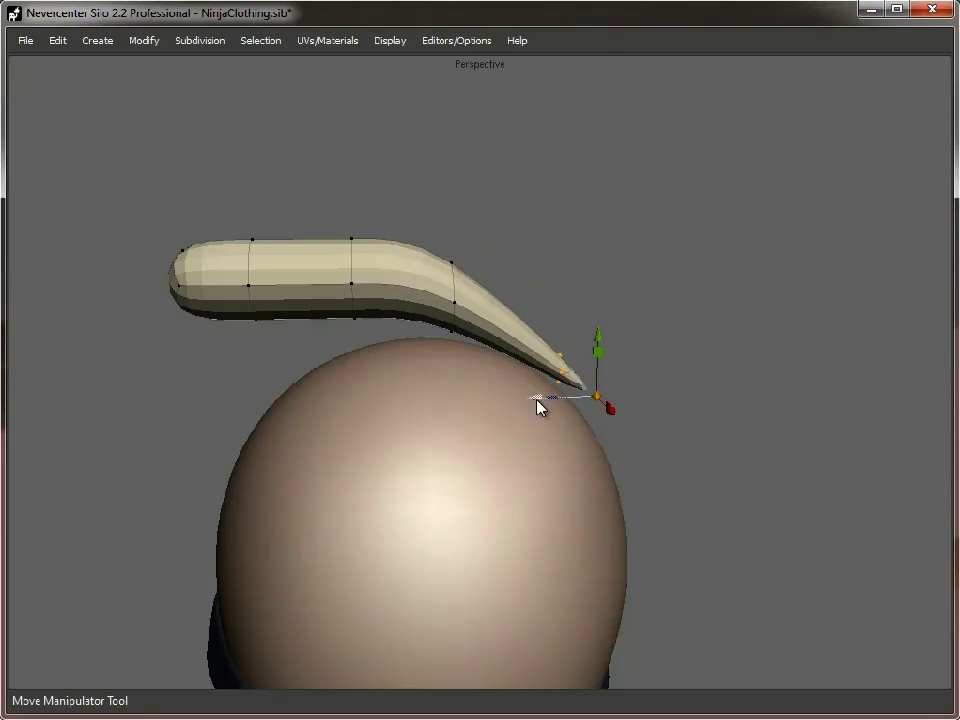
left_click_drag(543, 404, 516, 401)
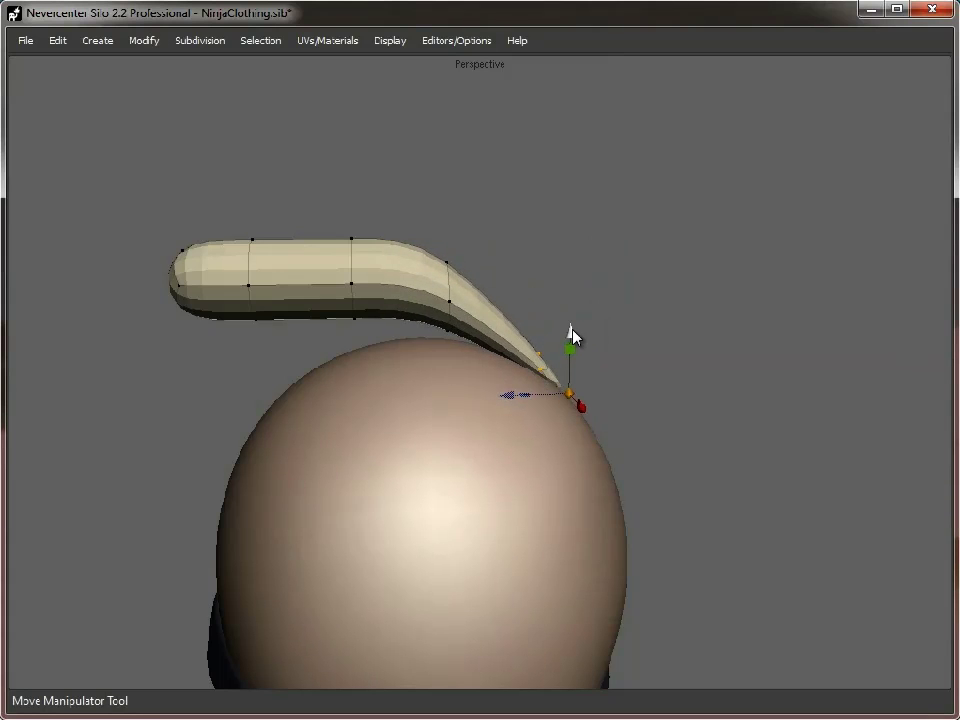
- Lower all of the tube's vertices except the pointed back end closer to the head
left_click_drag(608, 287, 615, 268, "alt")
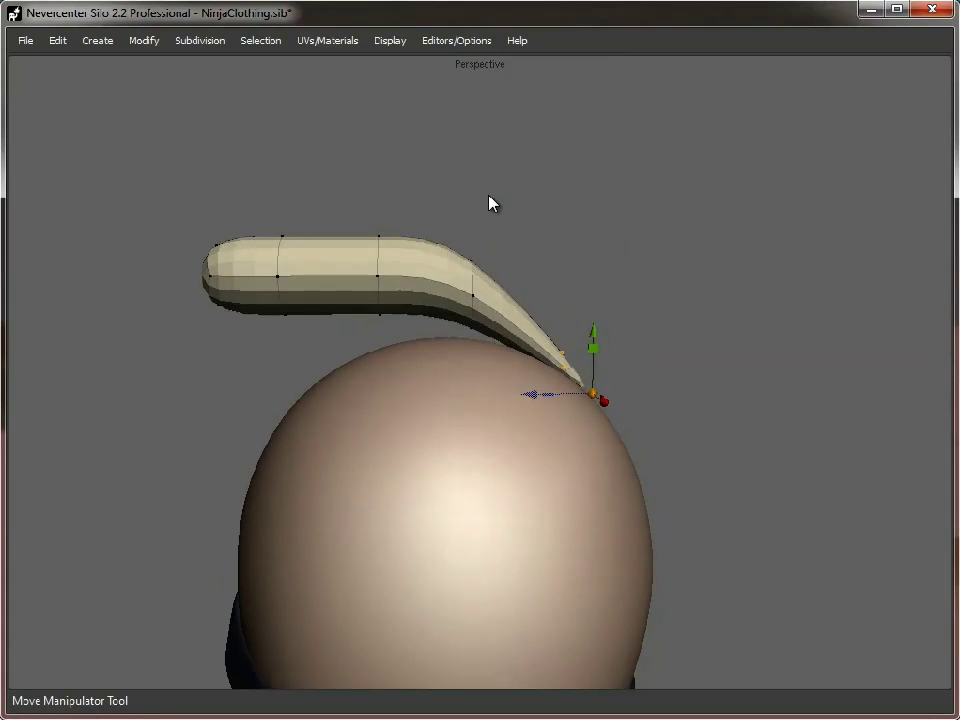
left_click_drag(124, 181, 503, 394)
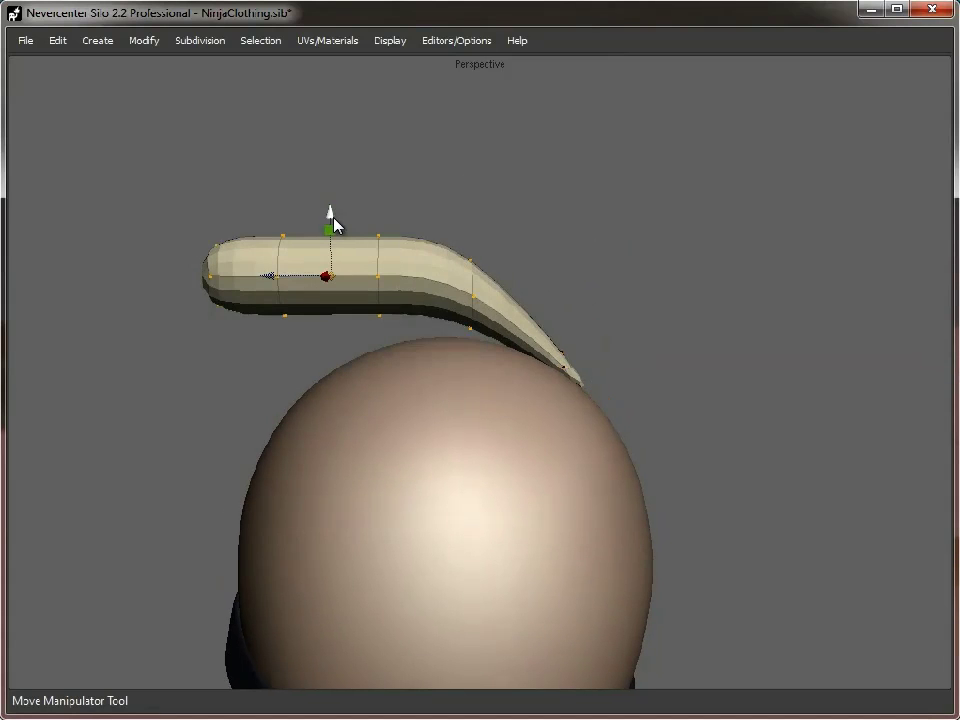
left_click_drag(333, 222, 332, 240)
- Tilt, shift back and shrink the vertex ring before the back tip so the tube follows the head's curve
left_click_drag(452, 231, 506, 422)
key("e")
key("w")
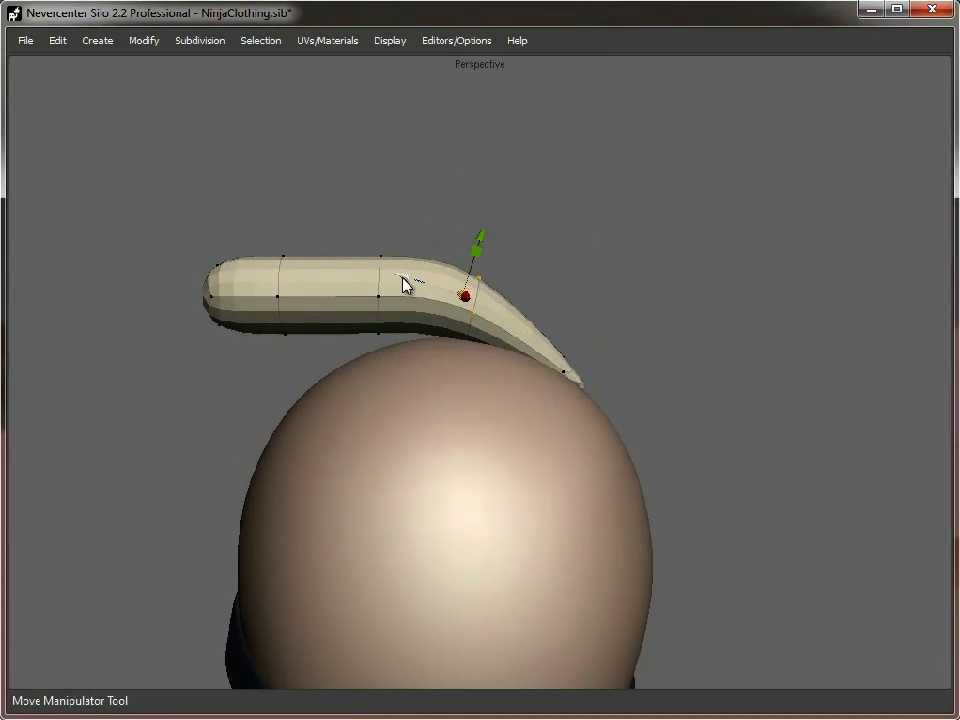
left_click_drag(414, 283, 443, 292)
key("r")
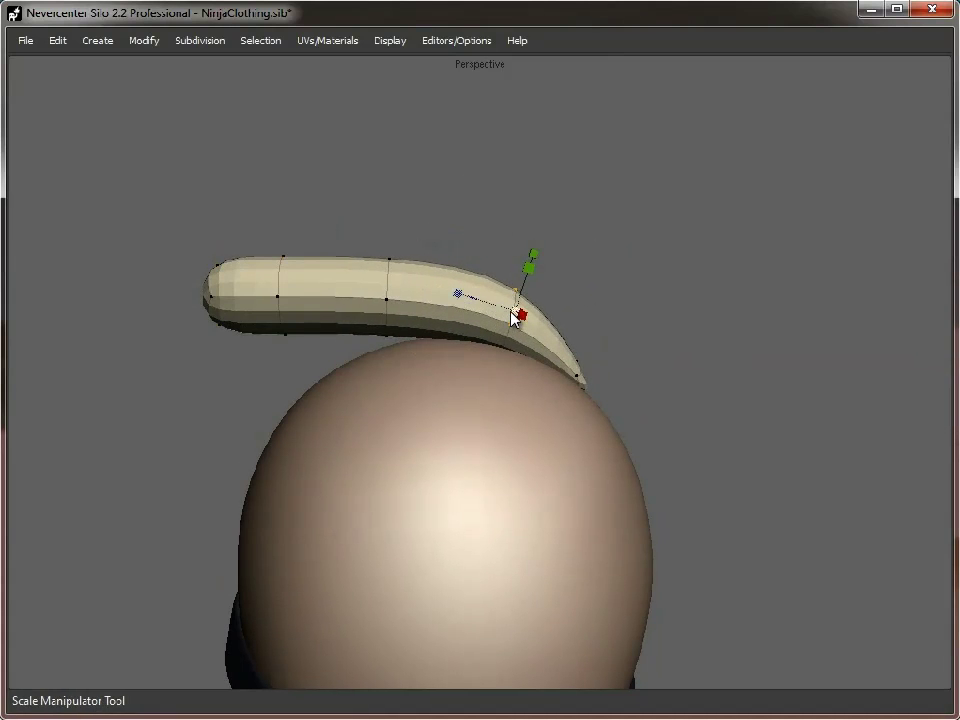
left_click_drag(514, 315, 477, 316)
key("w")
left_click_drag(530, 250, 530, 258)
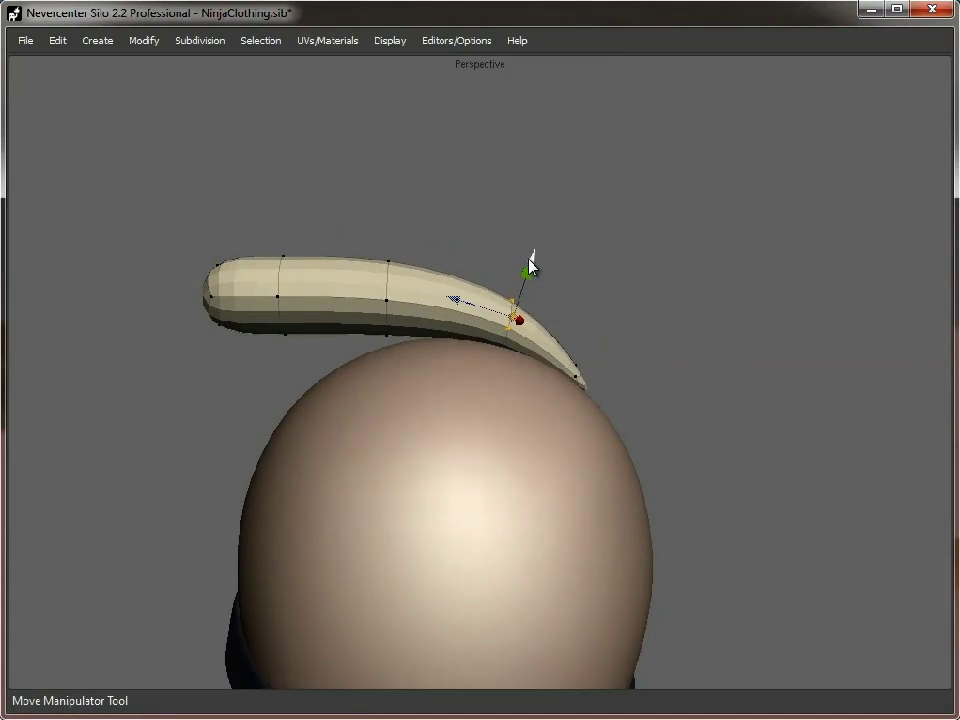
- In the full-size Right view, scale the tube's front-end vertices to a point and pull them down in front of the head
right_click_drag(515, 455, 421, 445, "alt")
middle_click_drag(421, 445, 484, 409, "alt")
right_click_drag(484, 409, 504, 387, "alt")
key("f")
key("space")
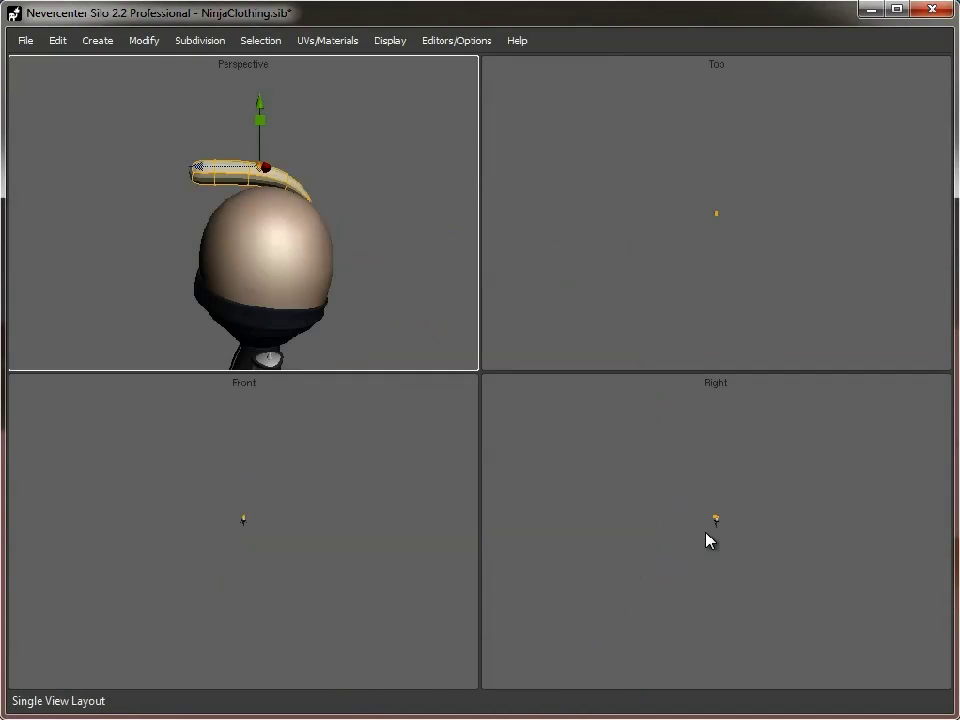
key("space")
middle_click_drag(455, 238, 459, 272, "alt")
right_click_drag(459, 272, 701, 399, "alt")
middle_click_drag(701, 399, 675, 306, "alt")
right_click_drag(675, 306, 753, 377, "alt")
key("a")
left_click_drag(272, 154, 354, 328)
key("r")
left_click_drag(309, 261, 36, 238)
left_click_drag(306, 261, 10, 236)
key("w")
left_click_drag(309, 268, 277, 467)
- Move the edge loop nearest the front tip down and rotate it to follow the head's curve
key("s")
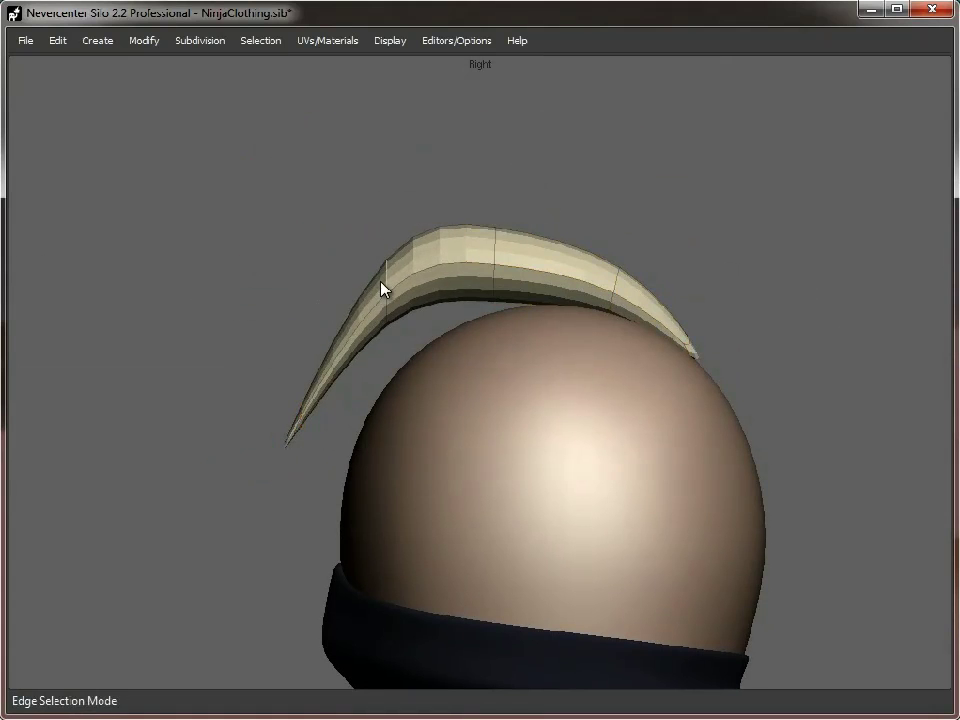
double_click(385, 283)
left_click_drag(388, 279, 381, 353)
key("e")
left_click_drag(381, 289, 336, 302)
key("r")
- Rotate the edge loop above the front of the head slightly and lower it onto the scalp
double_click(491, 268)
key("w")
key("e")
left_click_drag(493, 204, 482, 206)
key("w")
mouse_move(491, 264)
left_mouse_down()
mouse_move(468, 262)
mouse_move(480, 279)
left_mouse_up()
- Bevel the front edge loop into two loops and move the lower one slightly toward the head
double_click(381, 372)
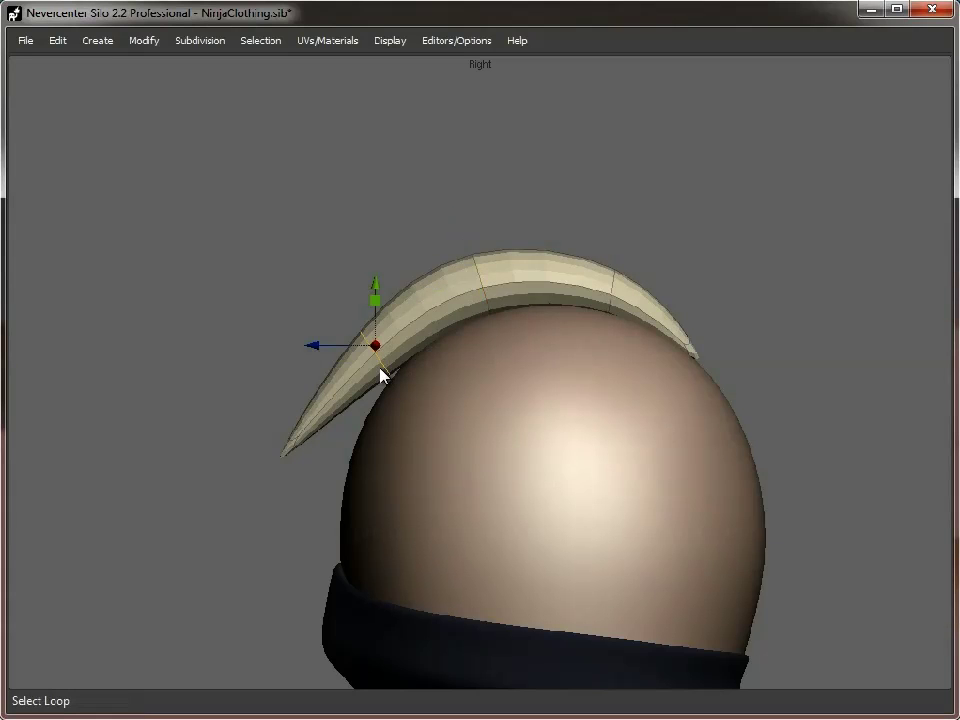
key("b")
left_click(420, 348)
double_click(346, 385)
left_click_drag(351, 377, 358, 390)
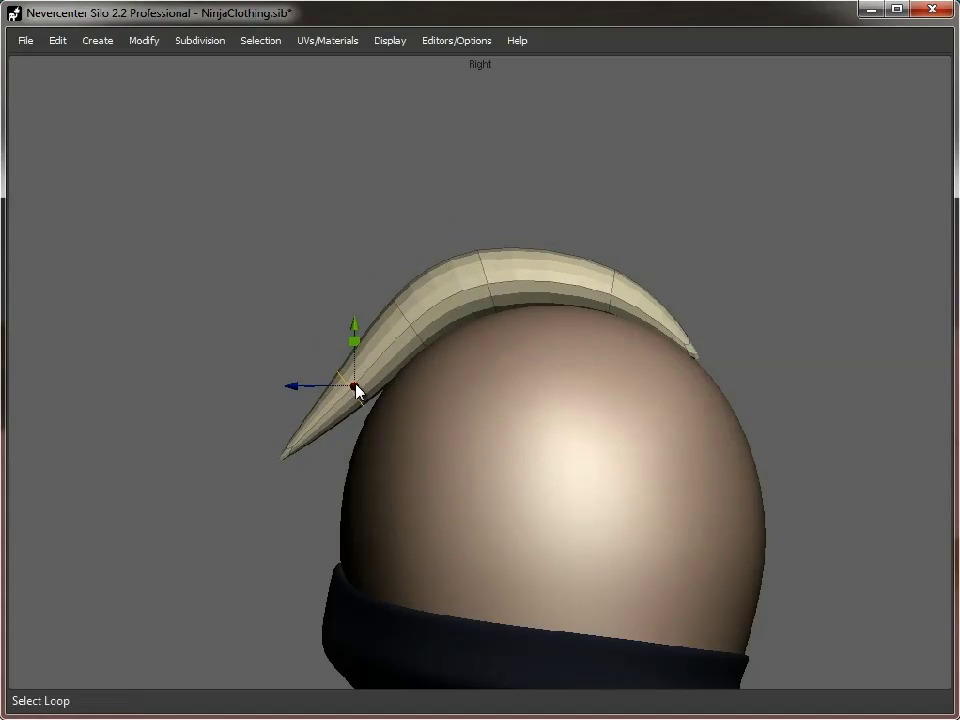
- Raise the front tip's vertices outward and rotate them so the point flicks away from the head
key("1")
left_click_drag(244, 497, 268, 420)
key("e")
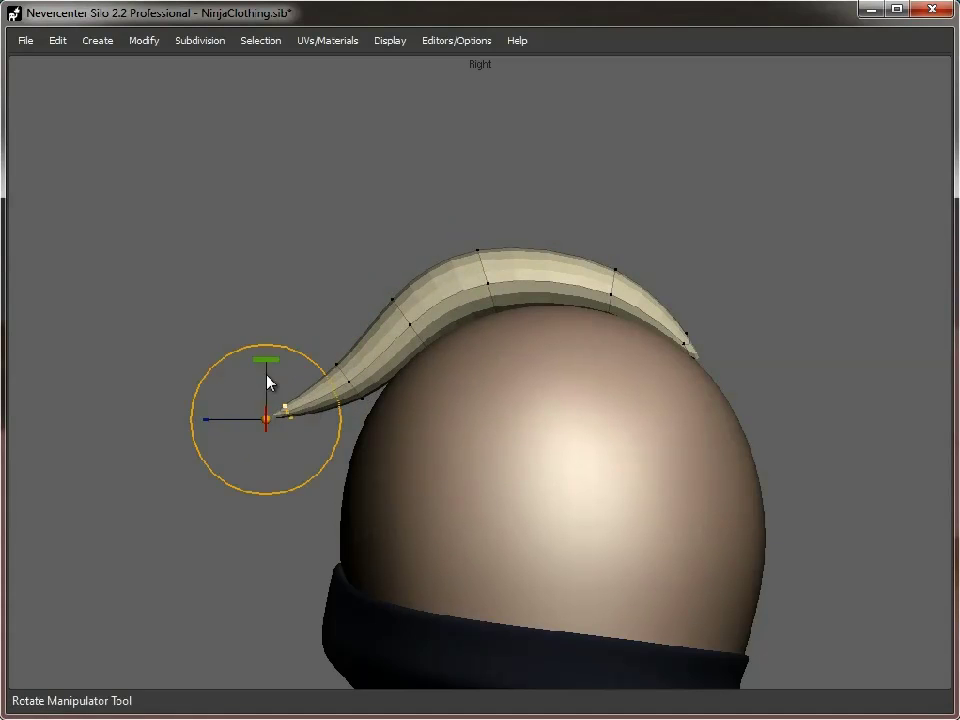
left_click_drag(262, 372, 292, 379)
- Display the curved piece in Smooth Shade Mode and hide its wireframe
key("4")
right_click(399, 315)
mouse_move(480, 587)
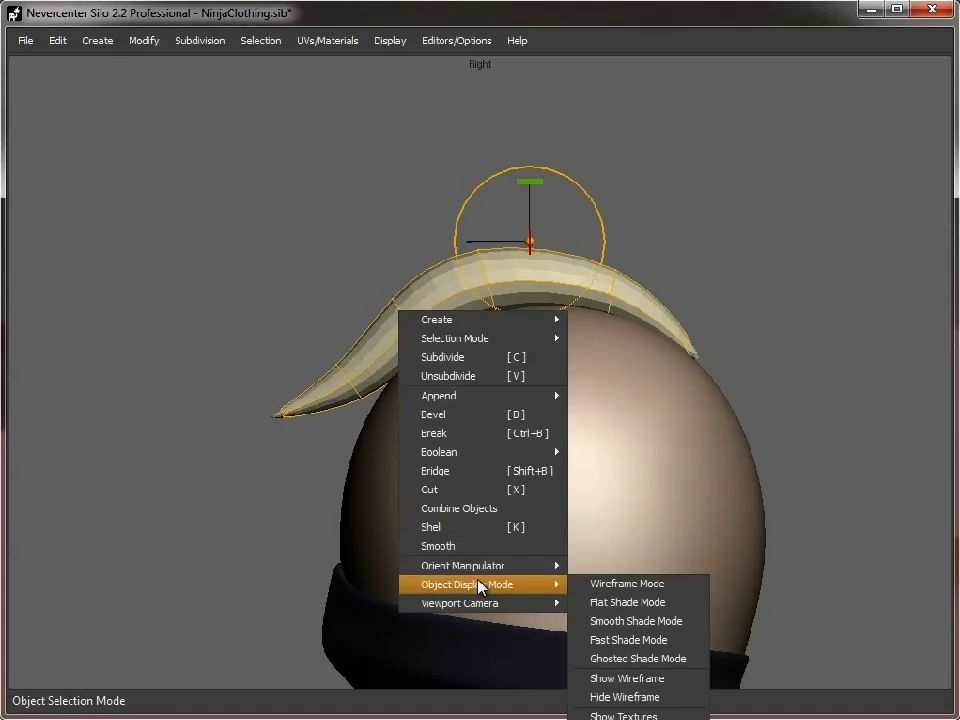
left_click(655, 626)
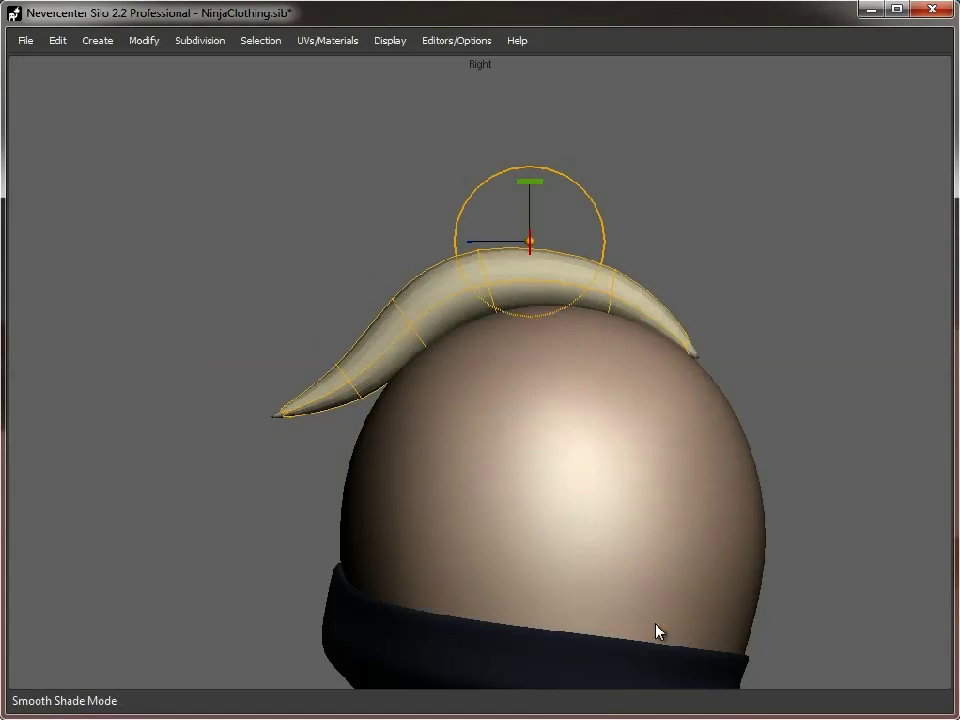
right_click(438, 295)
mouse_move(531, 570)
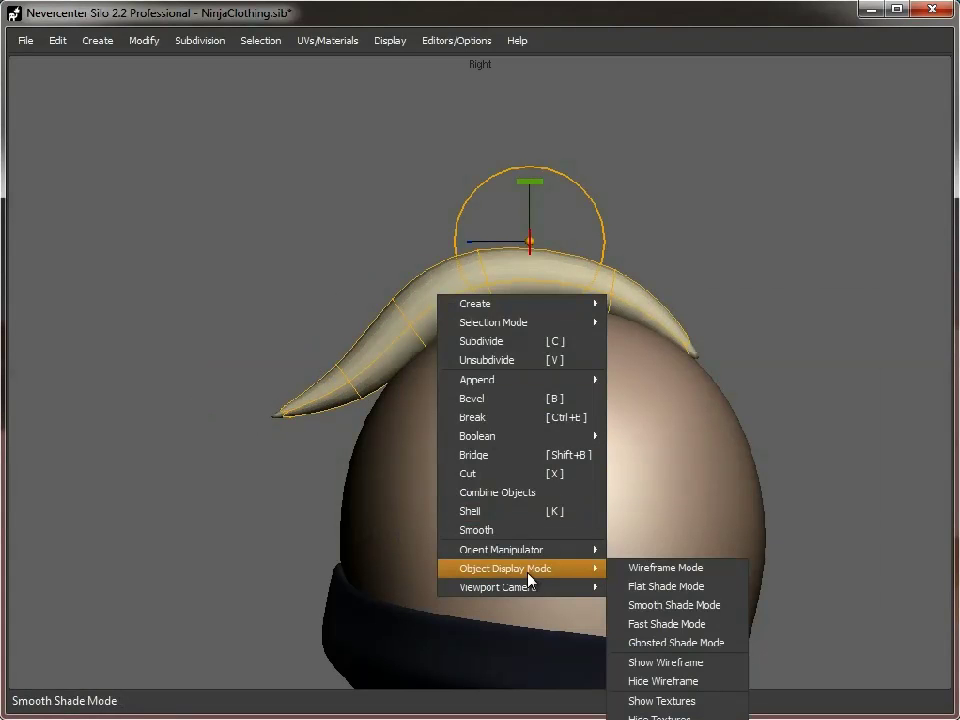
left_click(720, 662)
right_click(426, 300)
mouse_move(549, 585)
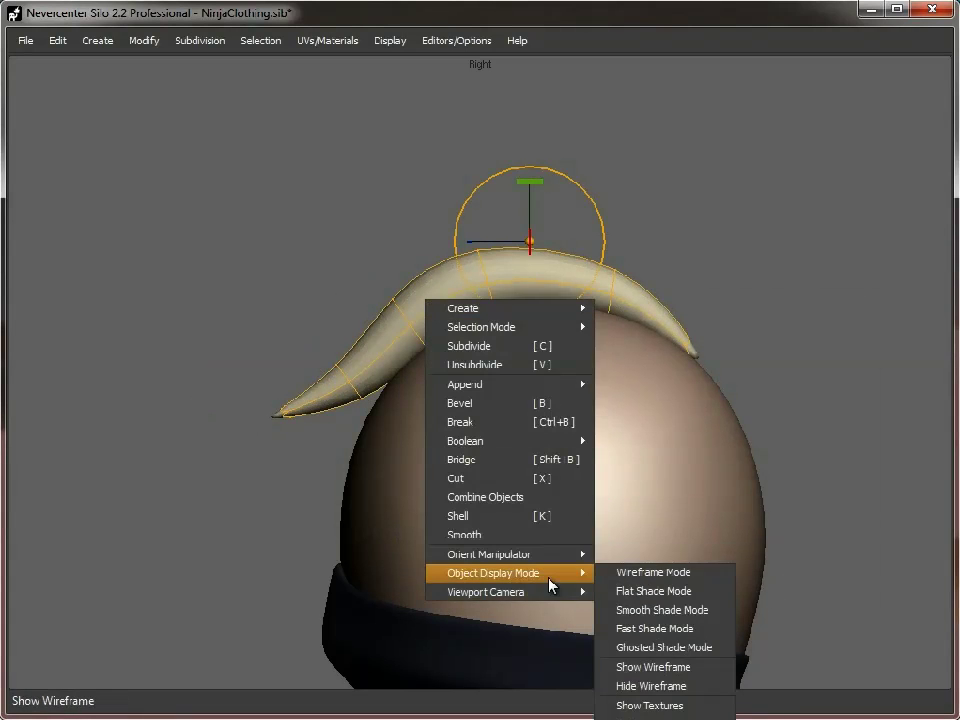
left_click(650, 686)
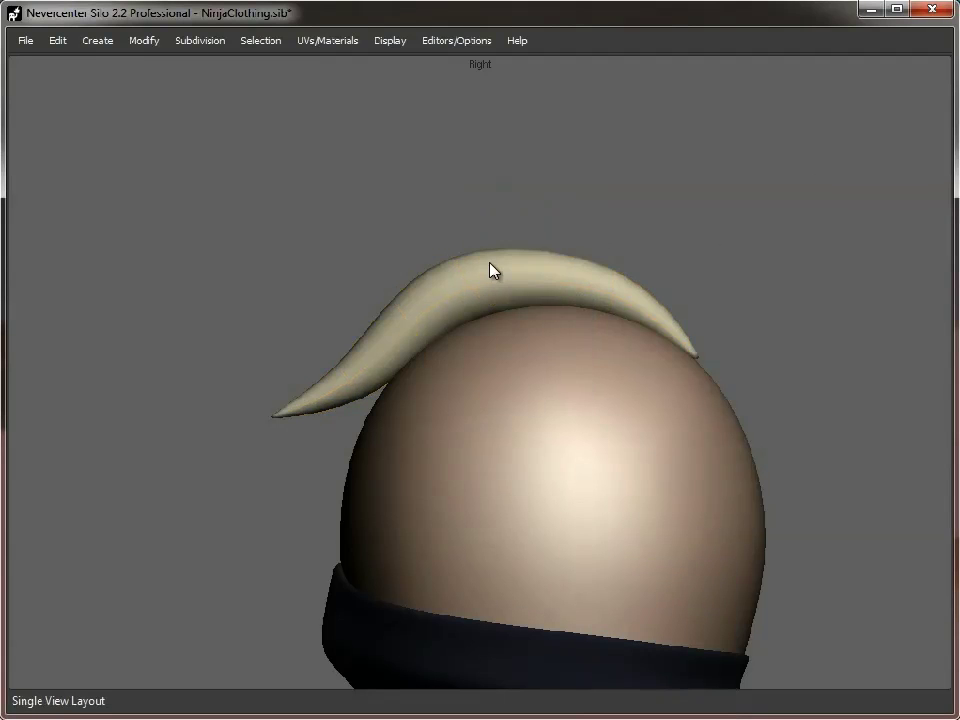
- Examine the curved piece on the head from several angles in the full-size Perspective view
key("space")
key("space")
middle_click_drag(302, 246, 619, 436)
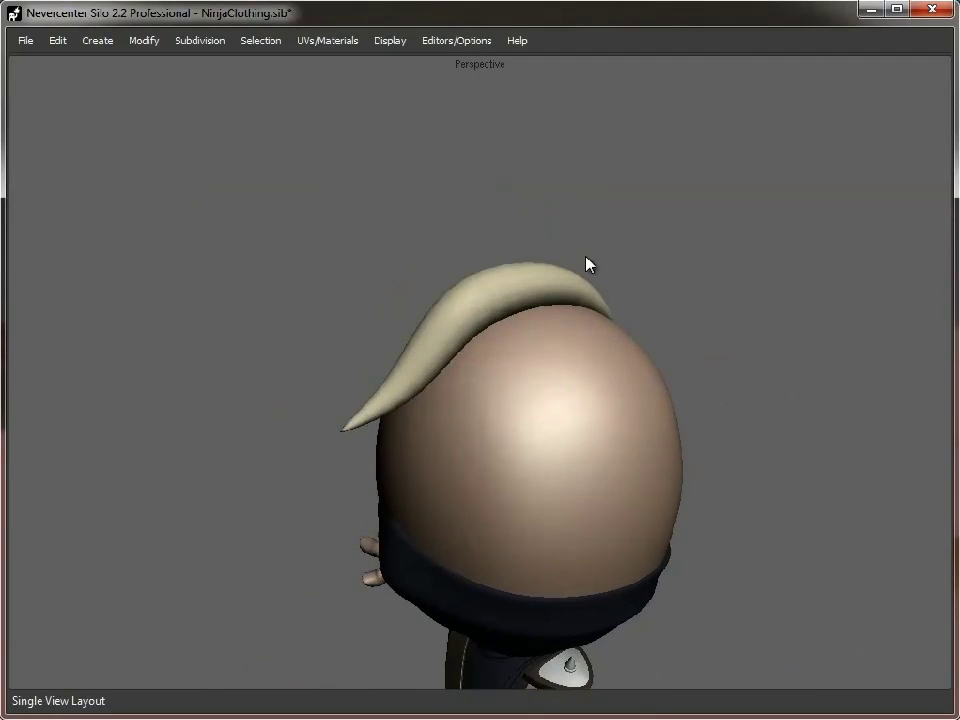
middle_click_drag(517, 262, 613, 311)
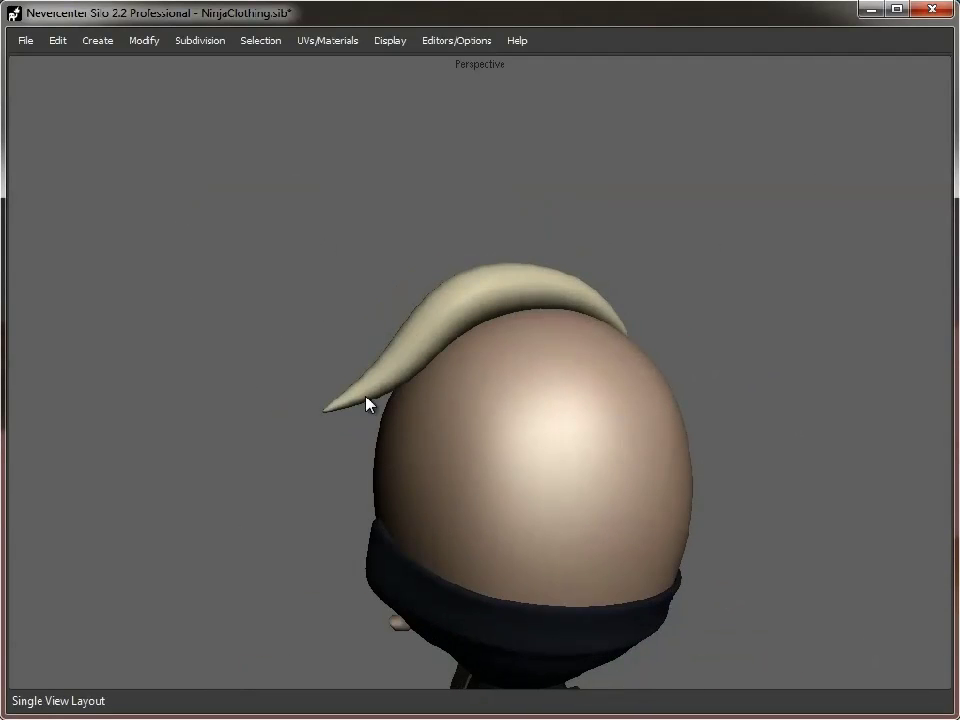
middle_click_drag(326, 436, 339, 465)
left_click(494, 302)
middle_click_drag(494, 302, 597, 392)
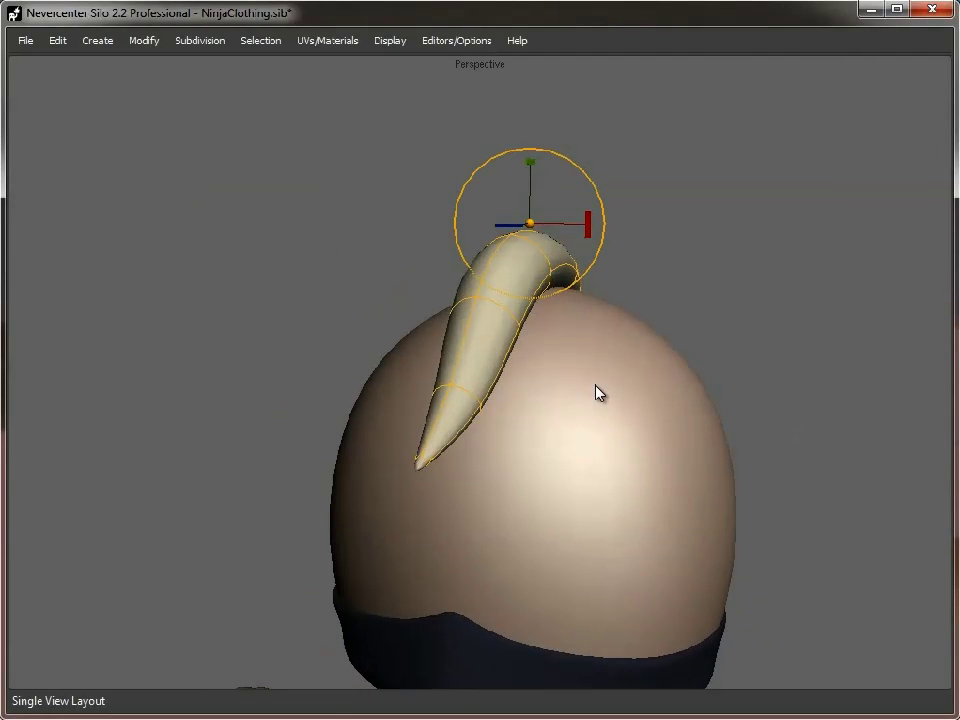
- Bevel the lengthwise edge loop along the top of the curved piece into two parallel edges
key("s")
double_click(499, 276)
middle_click_drag(495, 337, 845, 244)
key("b")
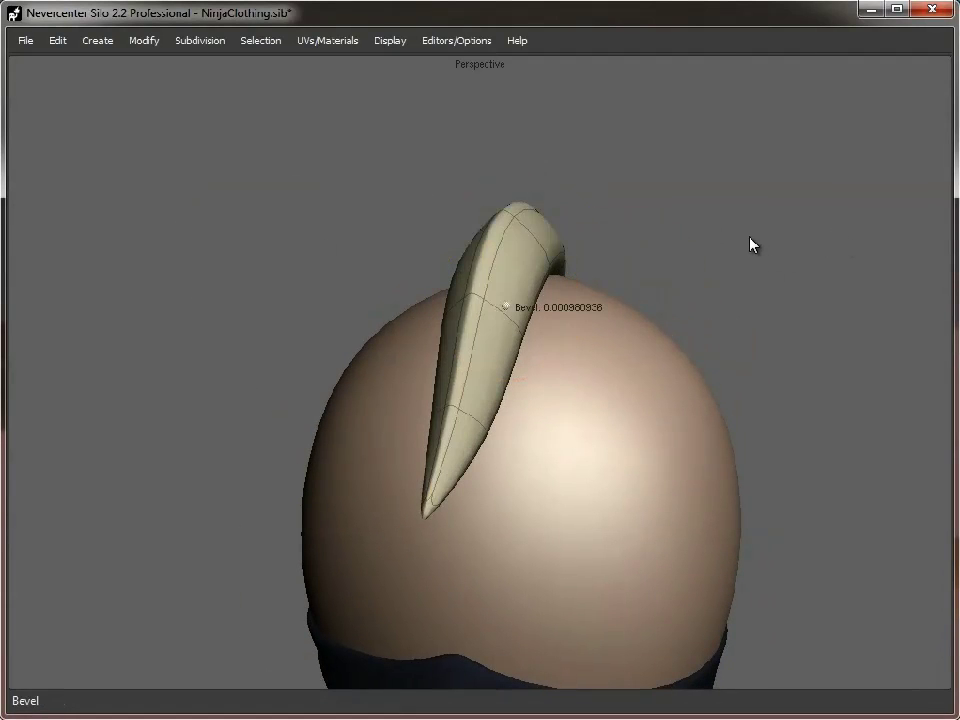
left_click_drag(750, 238, 755, 236)
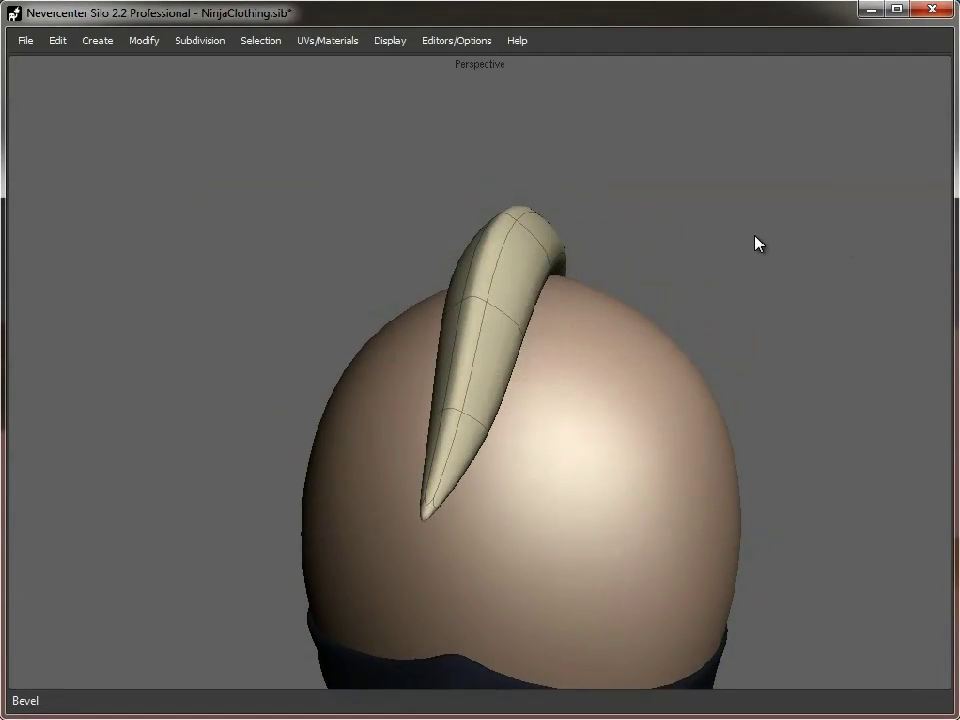
- Select the whole curved piece and hide every unselected object
key("f")
left_click(666, 285)
middle_click_drag(500, 278, 525, 358)
left_click(525, 358)
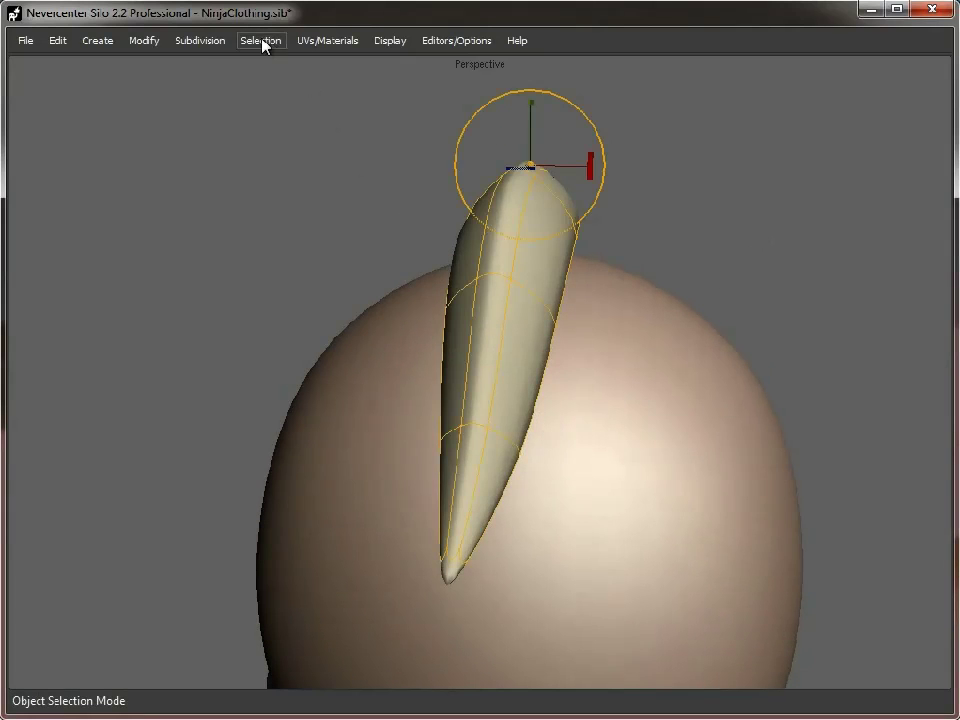
left_click(390, 40)
left_click(396, 221)
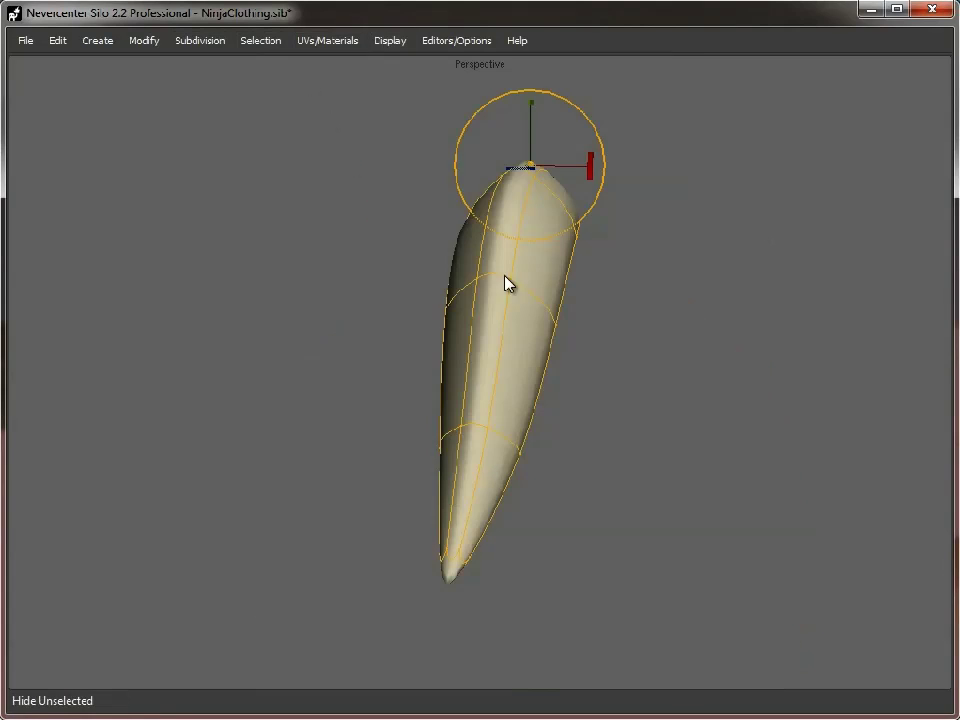
- Add lengthwise edge loops on both flanks of the curved piece, including its underside, with Split Loop
key("s")
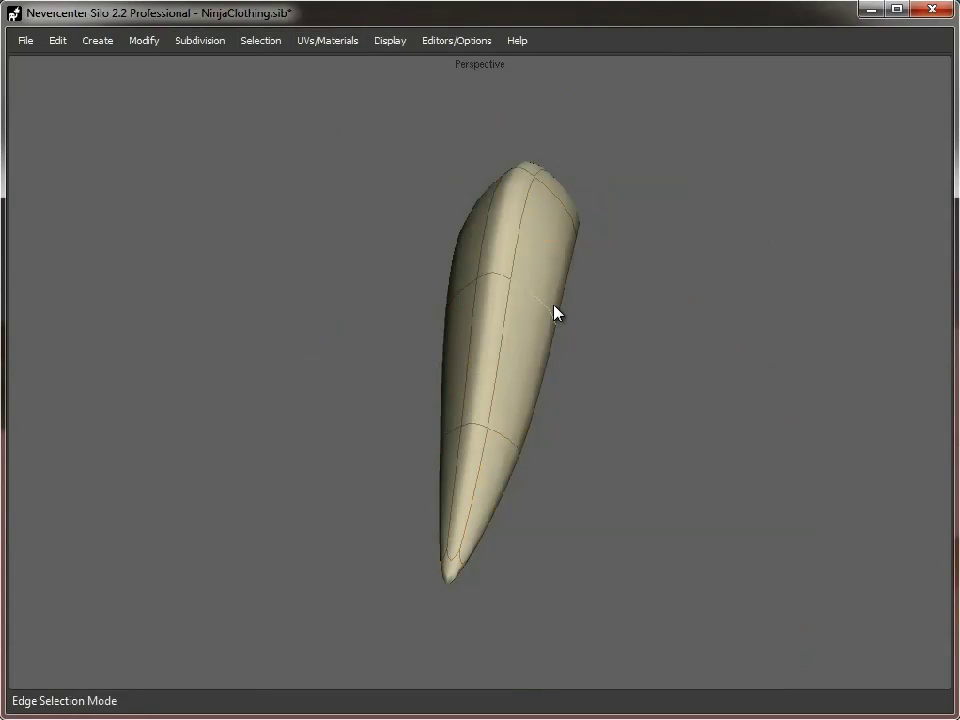
key("shift+x")
left_click(461, 304)
middle_click_drag(536, 343, 716, 307)
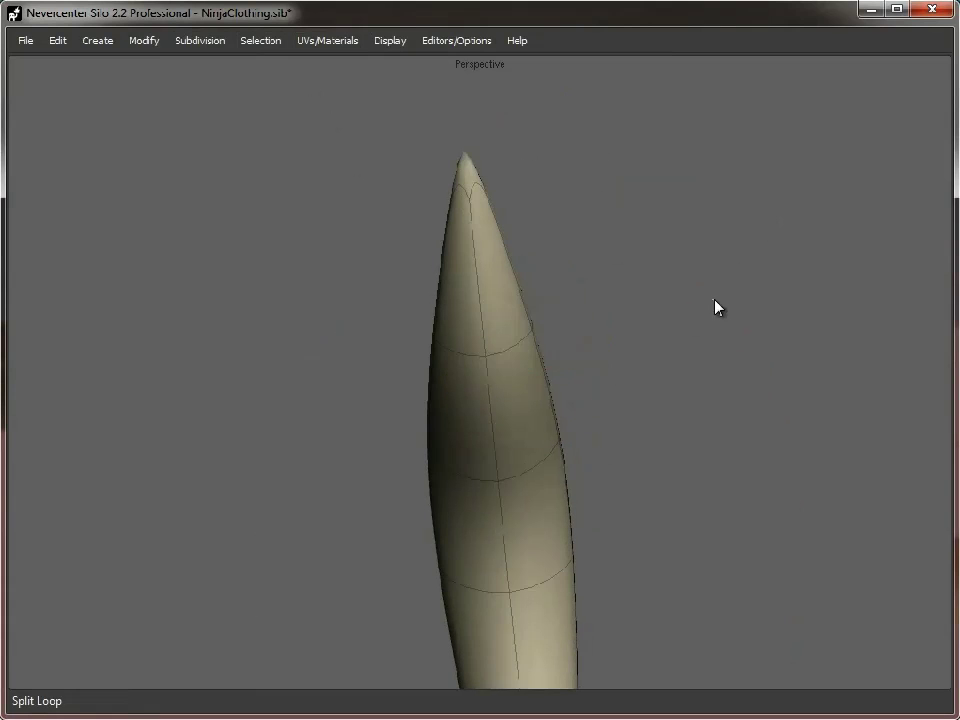
left_click(516, 358)
middle_click_drag(621, 337, 535, 349)
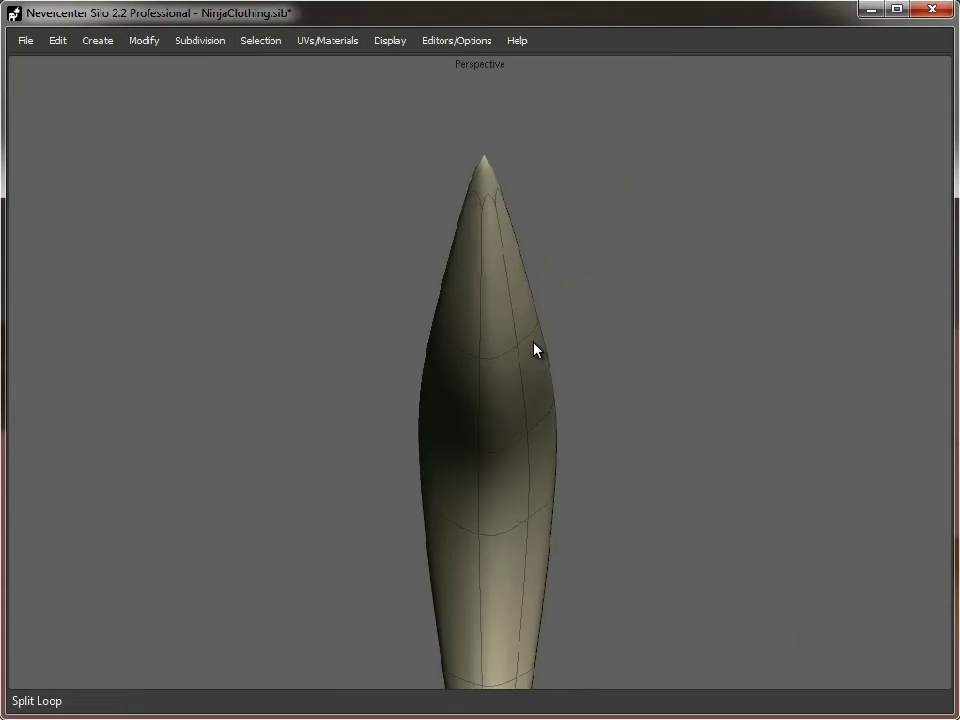
left_click(462, 356)
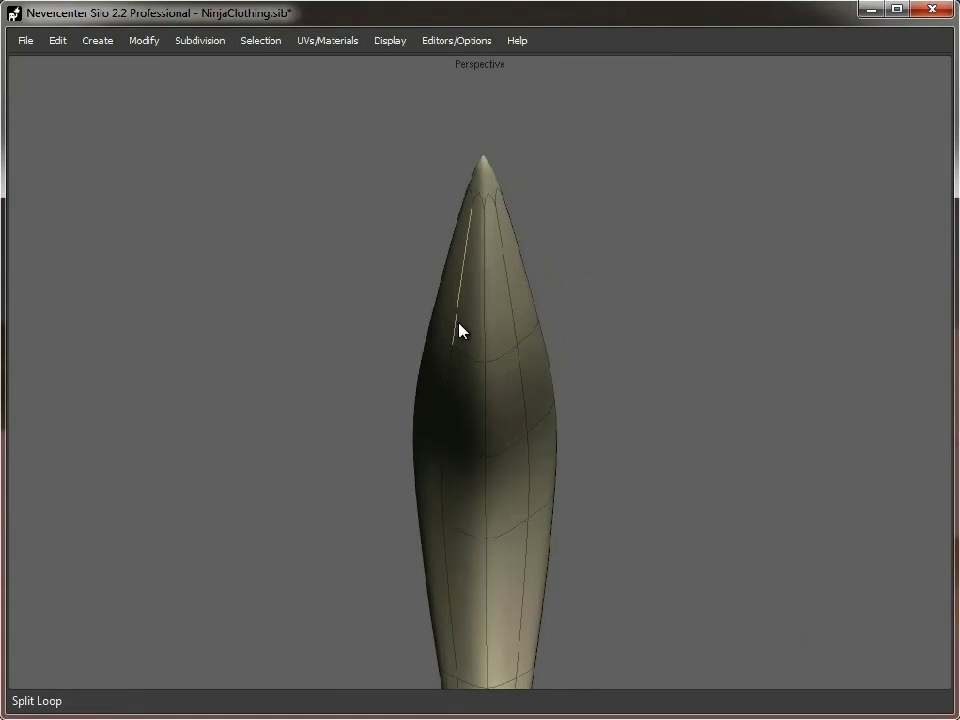
- Select the two lengthwise loops beside the central ridge and sink them inward with Local Move
middle_click_drag(602, 249, 532, 213)
left_click(414, 184, "shift")
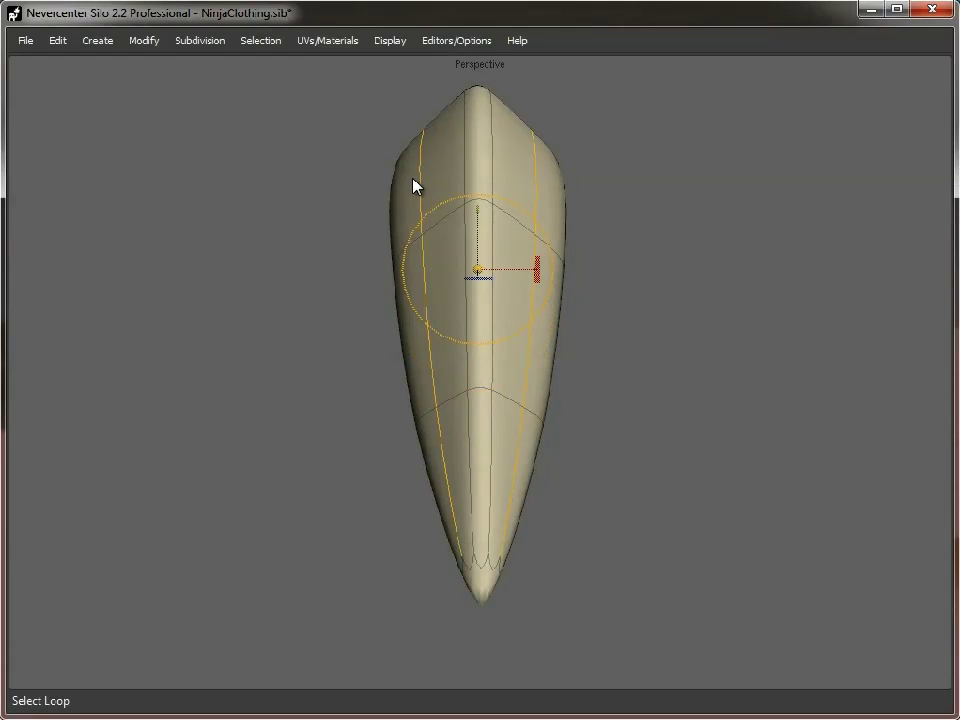
left_click(146, 40)
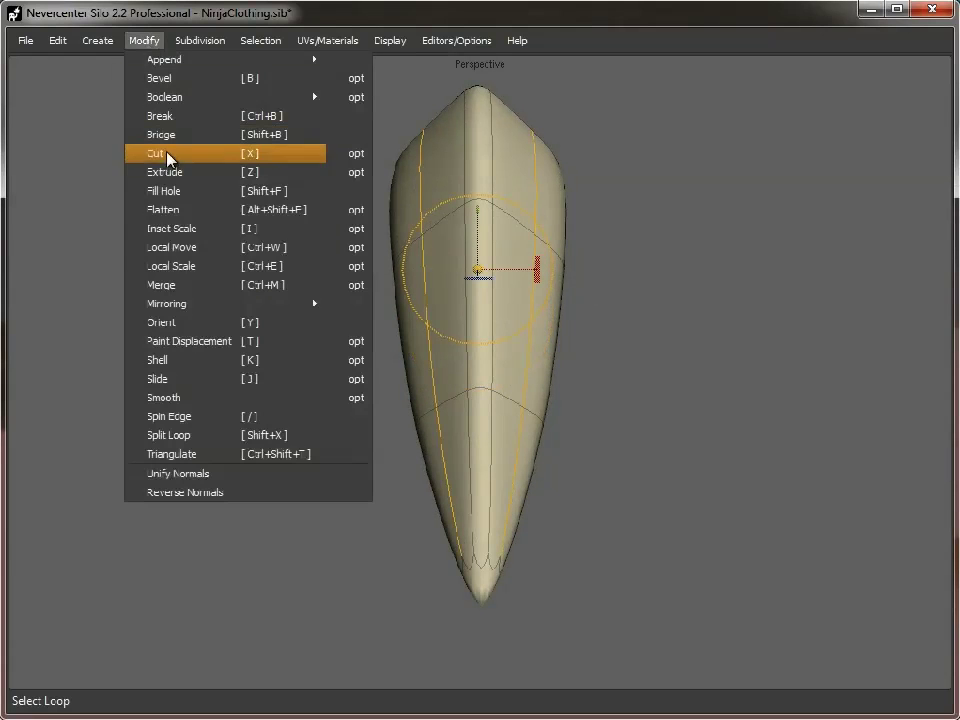
left_click(203, 248)
left_click_drag(484, 276, 473, 278)
- Examine the curved piece's ridge, pointed tip and crosswise loops from several angles
left_click_drag(596, 280, 598, 326, "alt")
key("w")
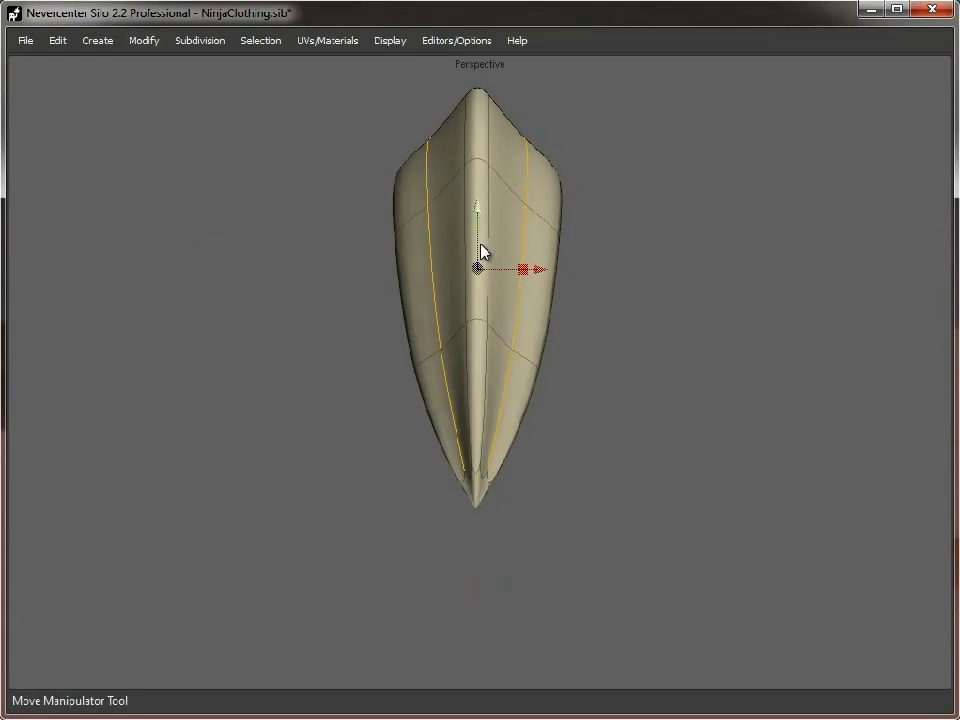
left_click_drag(584, 570, 582, 522, "alt")
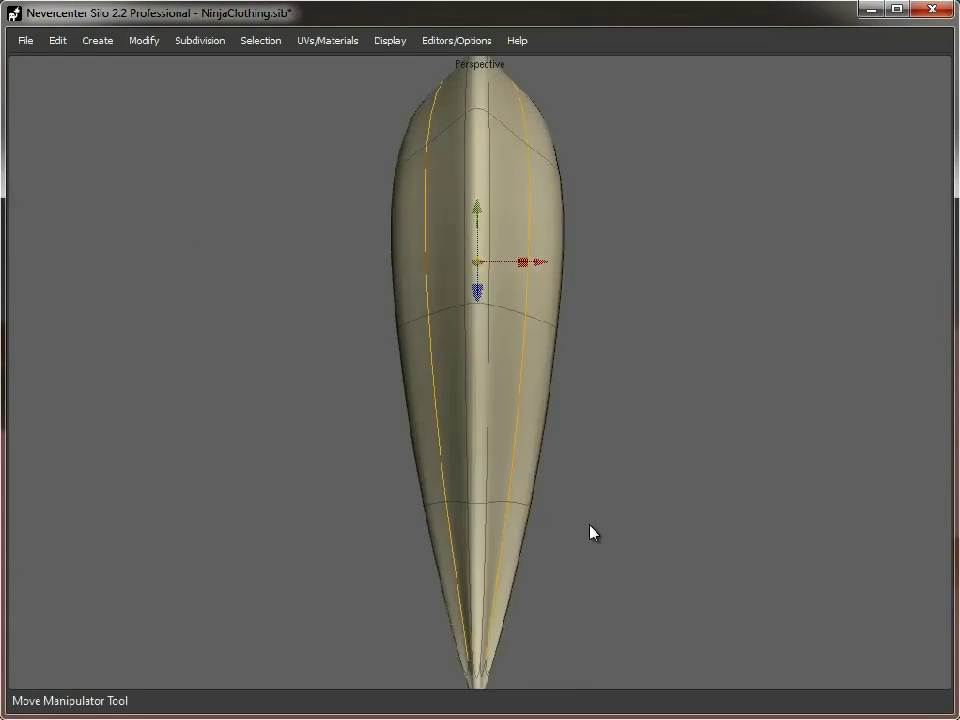
middle_click_drag(582, 522, 598, 349, "alt")
scroll(599, 349, "up", 1)
key("a")
left_click_drag(581, 540, 397, 414)
key("r")
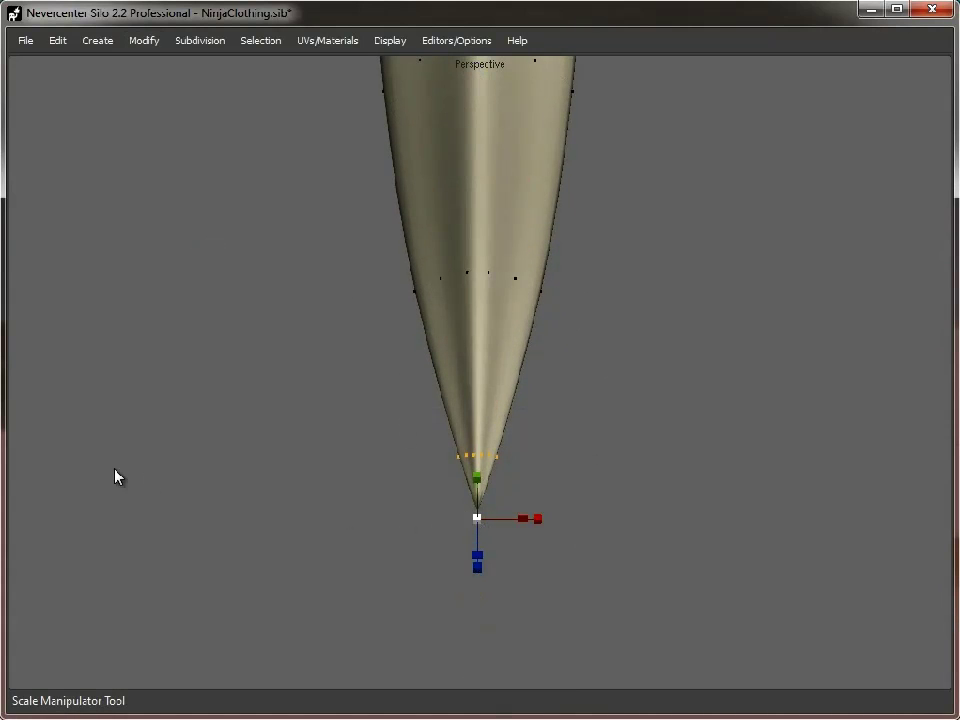
key("s")
double_click(504, 283)
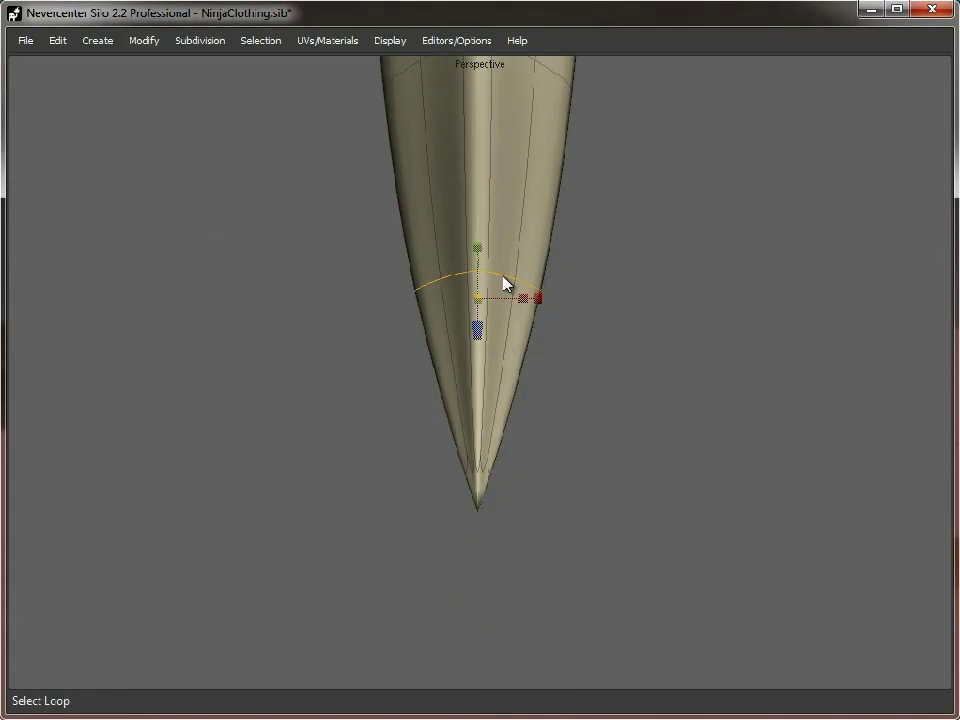
middle_click_drag(508, 285, 668, 408)
left_click_drag(666, 402, 521, 373, "alt")
scroll(521, 373, "down", 3)
- Return to Object Selection Mode, select the curved piece and show all hidden objects
key("f")
left_click(733, 377)
left_click_drag(354, 272, 526, 274, "alt")
middle_click_drag(528, 281, 675, 345)
left_click(630, 222)
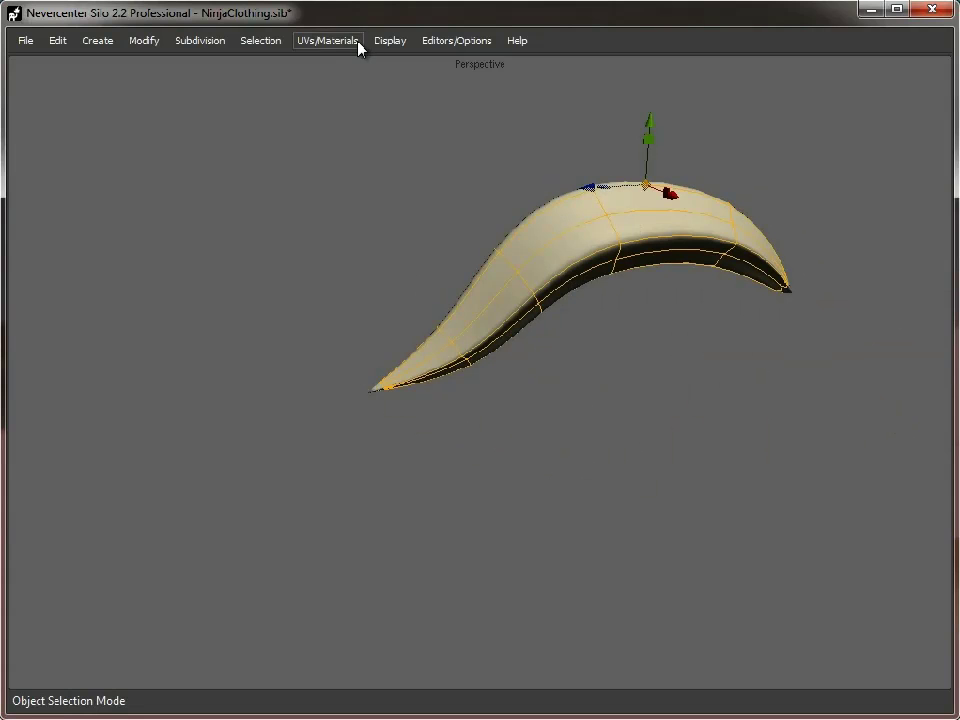
left_click(388, 40)
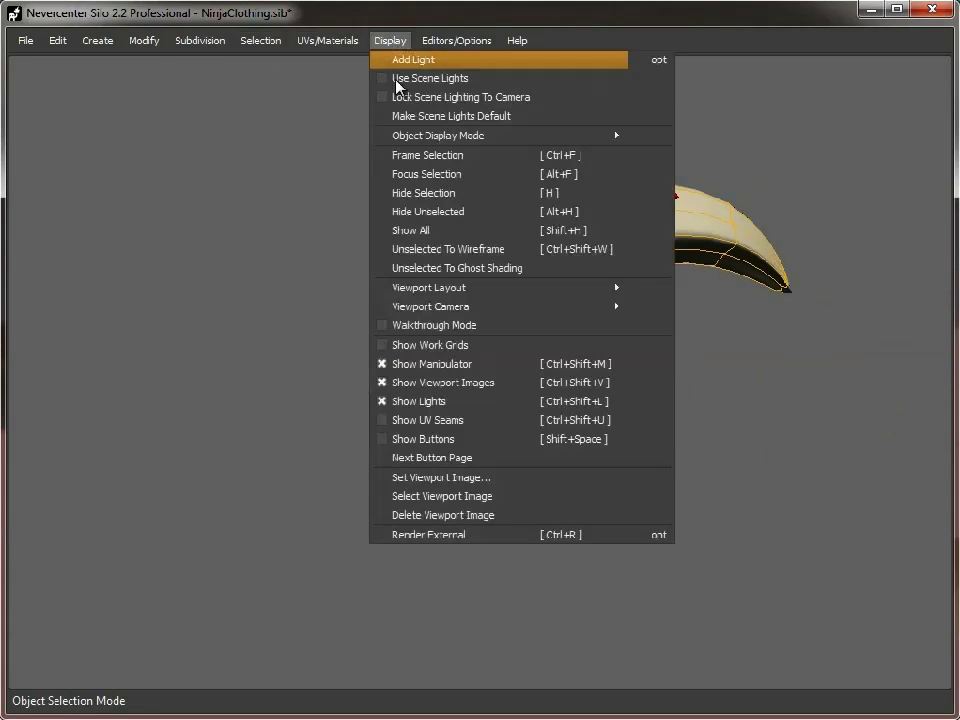
left_click(444, 234)
- In the full-size Right view, move the curved piece's manipulator pivot to its tip at the crown and activate the rotate manipulator
scroll(664, 388, "down", 3)
key("Escape")
scroll(553, 452, "down", 2)
middle_click_drag(470, 365, 440, 360)
scroll(440, 352, "up", 4)
left_click(464, 216)
middle_click_drag(480, 283, 492, 315)
scroll(500, 310, "up", 1)
key("space")
key("space")
middle_click_drag(676, 458, 320, 375)
key("Insert")
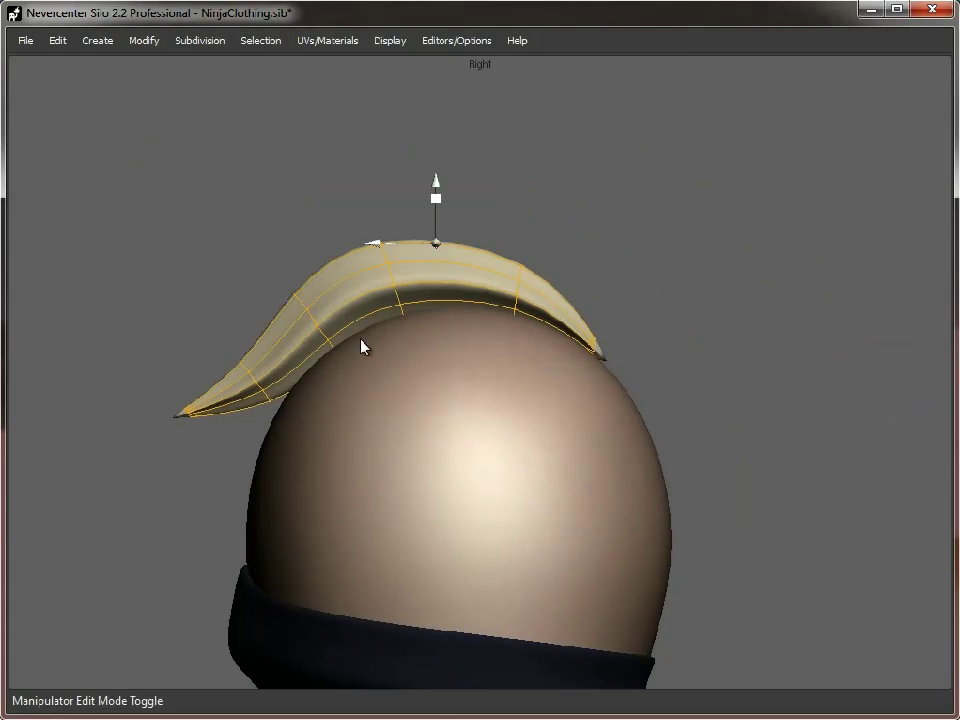
left_click_drag(438, 244, 597, 349)
key("Insert")
key("r")
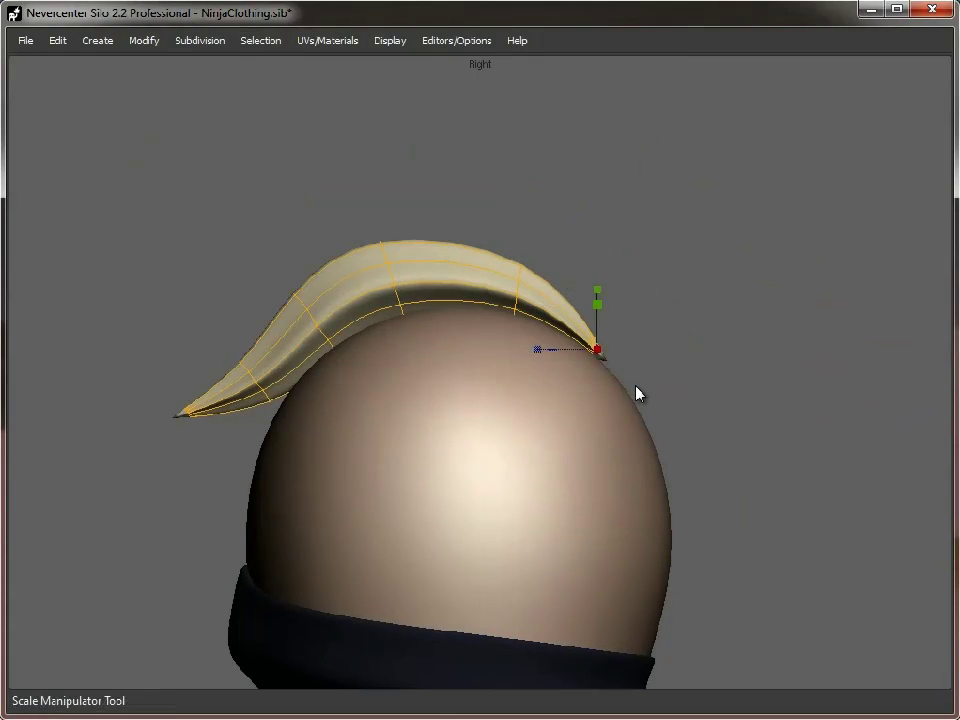
key("e")
- In the Perspective view, open the Numerical Editor, duplicate the curved piece and set the copy's Y rotation to 180
key("space")
key("space")
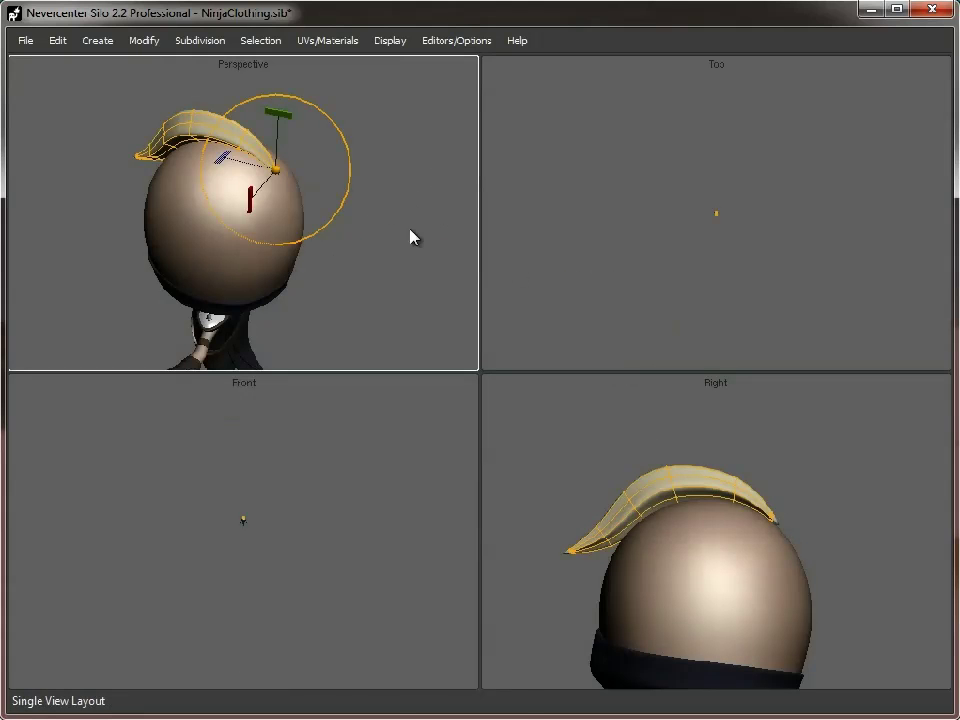
key("space")
left_click(452, 41)
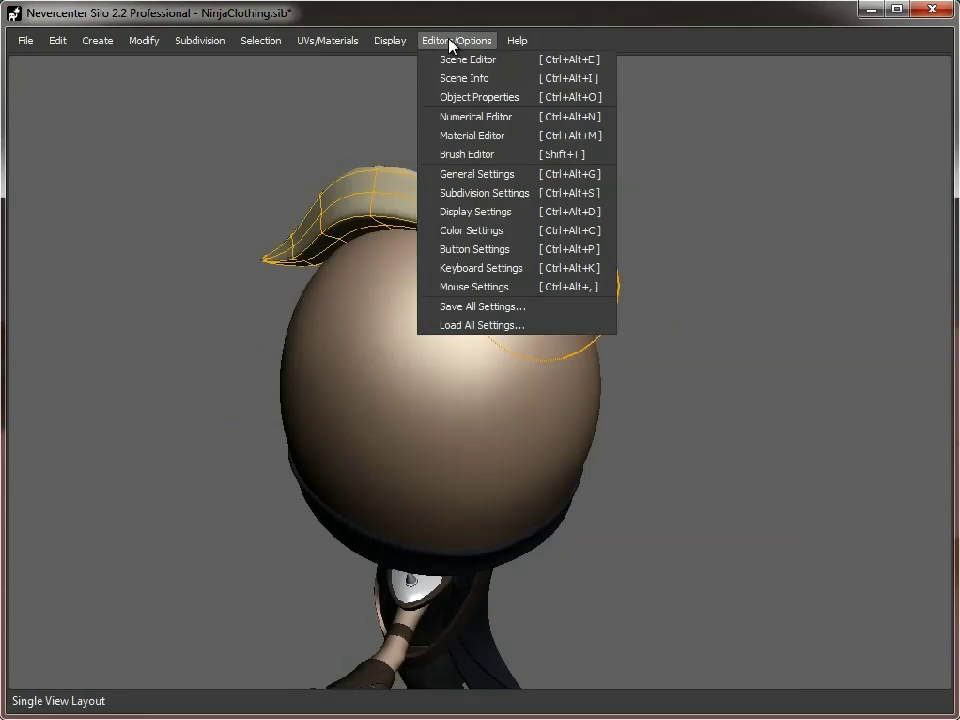
left_click(492, 118)
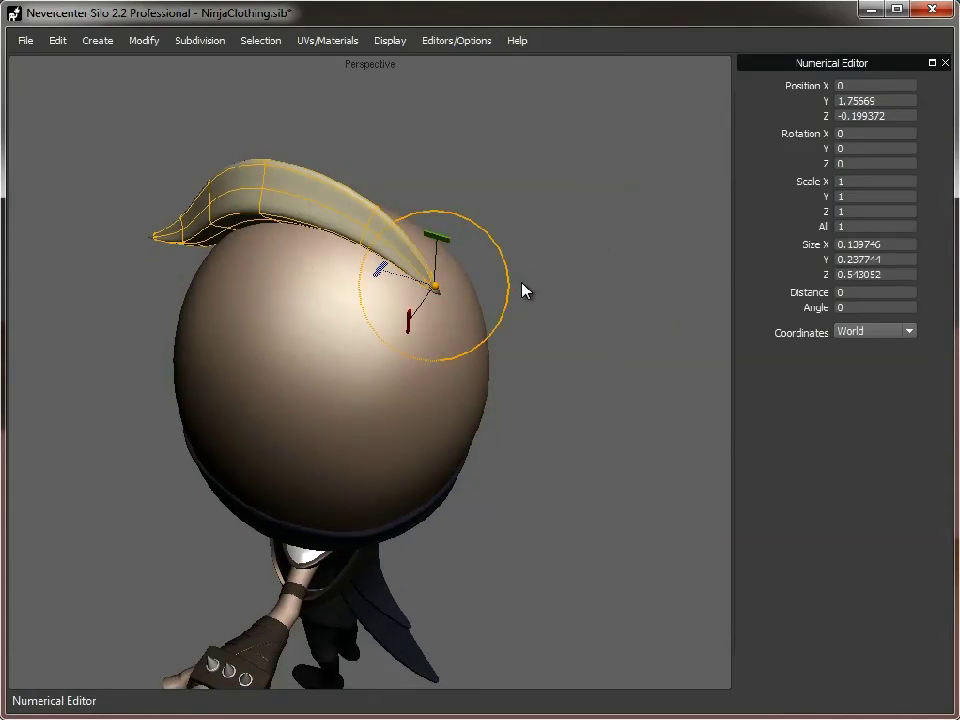
key("ctrl+d")
left_click(861, 148)
type("180")
key("Return")
- Subdivide the rear copy and rotate it down to follow the back of the head
middle_click_drag(686, 279, 408, 318)
key("c")
left_click_drag(336, 236, 396, 268)
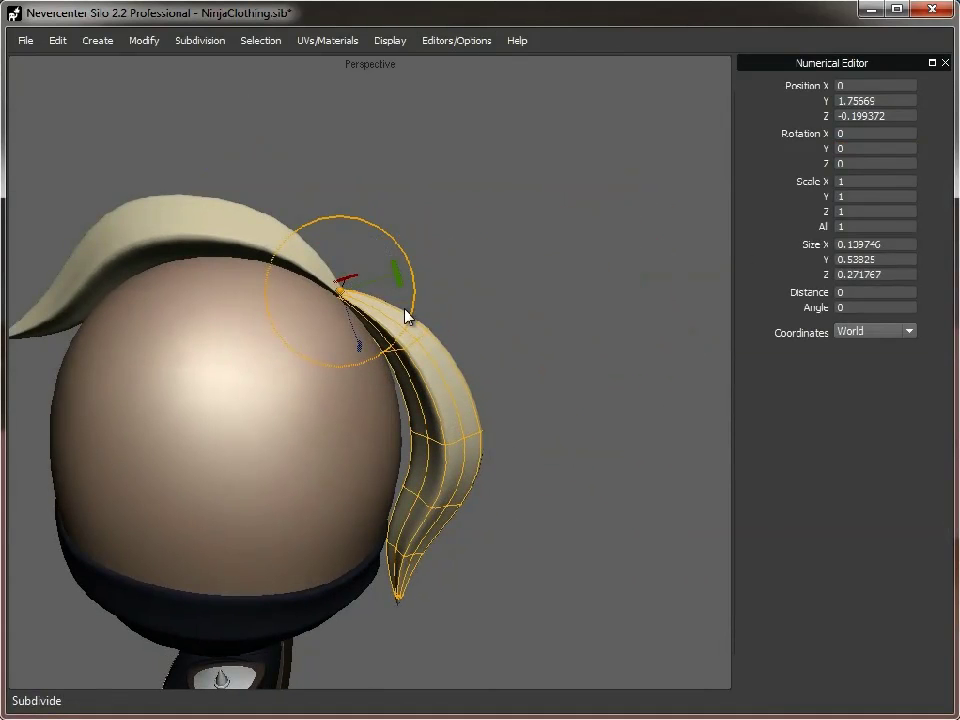
- Duplicate the original front piece and set the copy's Y rotation to -90
middle_click_drag(510, 456, 98, 90)
left_click(207, 176)
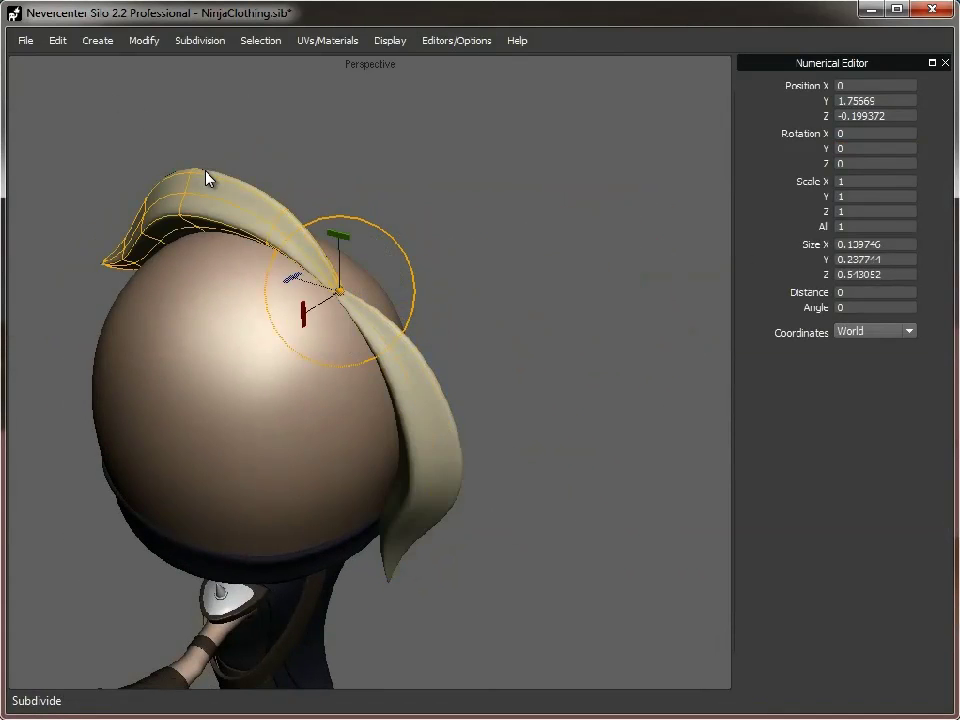
key("ctrl+d")
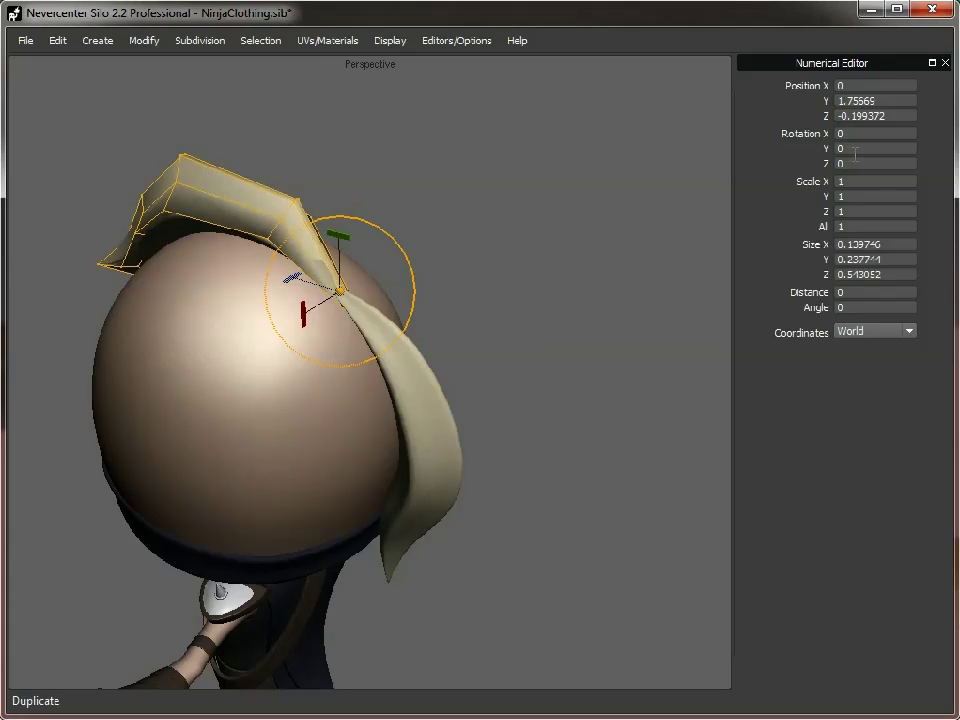
left_click(855, 148)
type("90")
key("Return")
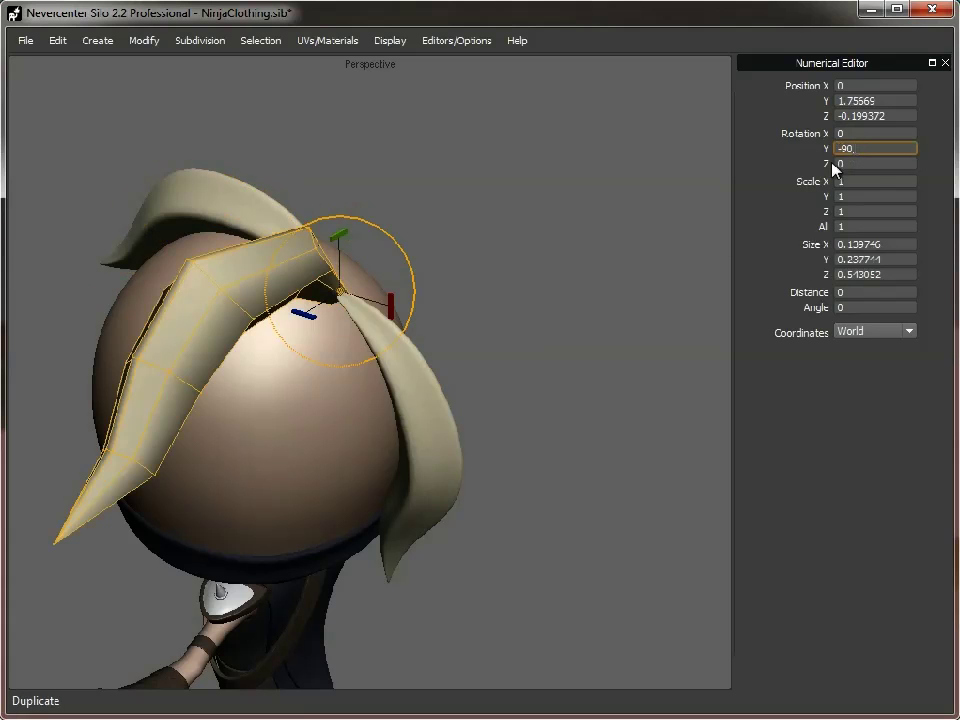
- Subdivide the side copy and rotate it freely to hang down along the side of the head
middle_click_drag(366, 331, 261, 283, "alt")
key("c")
left_click_drag(445, 210, 418, 233)
middle_click_drag(418, 233, 454, 302)
left_click_drag(449, 303, 441, 302)
middle_click_drag(441, 302, 493, 284)
left_click_drag(505, 266, 426, 294)
mouse_move(426, 294)
middle_mouse_down()
mouse_move(516, 296)
mouse_move(417, 300)
middle_mouse_up()
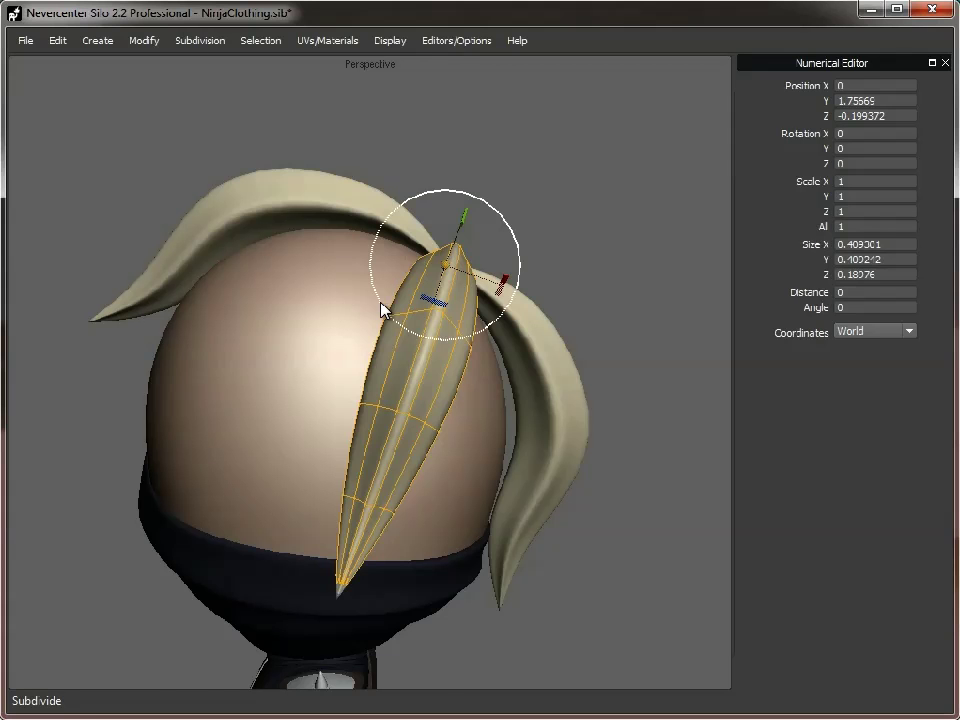
- Examine the arrangement of the three curved pieces on the head and the whole character from several angles
middle_click_drag(381, 311, 396, 162)
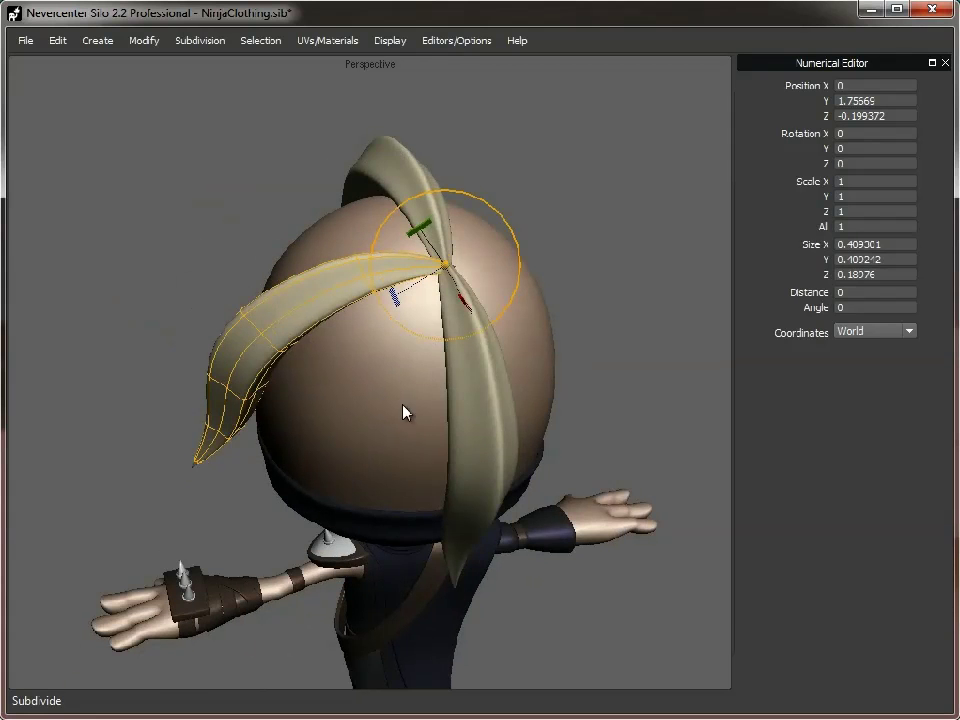
middle_click_drag(407, 412, 555, 136)
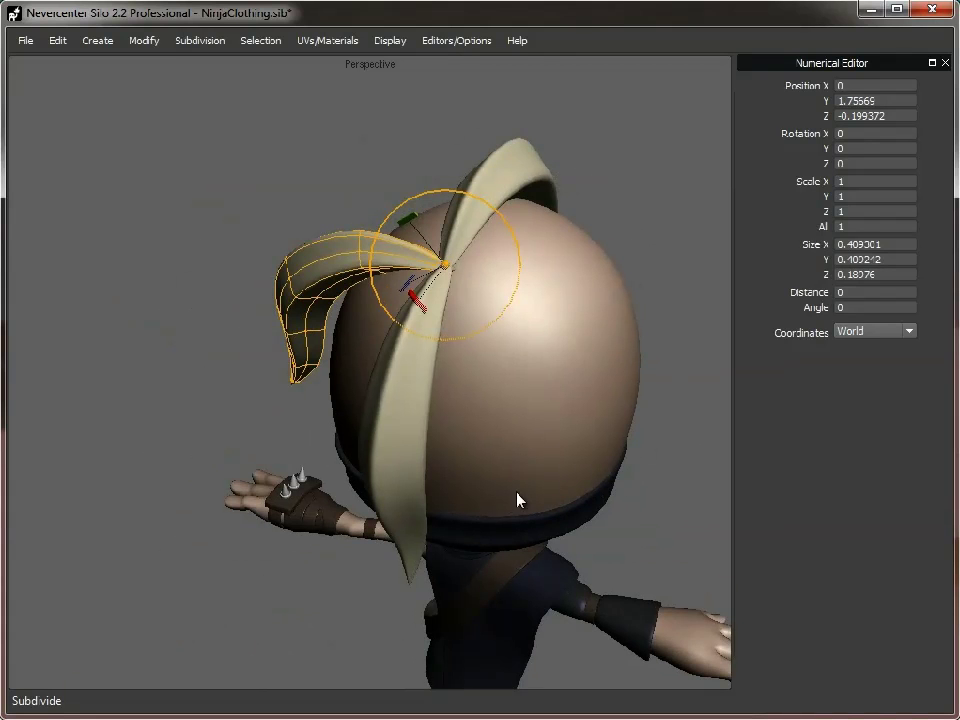
middle_click_drag(633, 317, 574, 309)
left_click(570, 357)
middle_click_drag(567, 357, 452, 255)
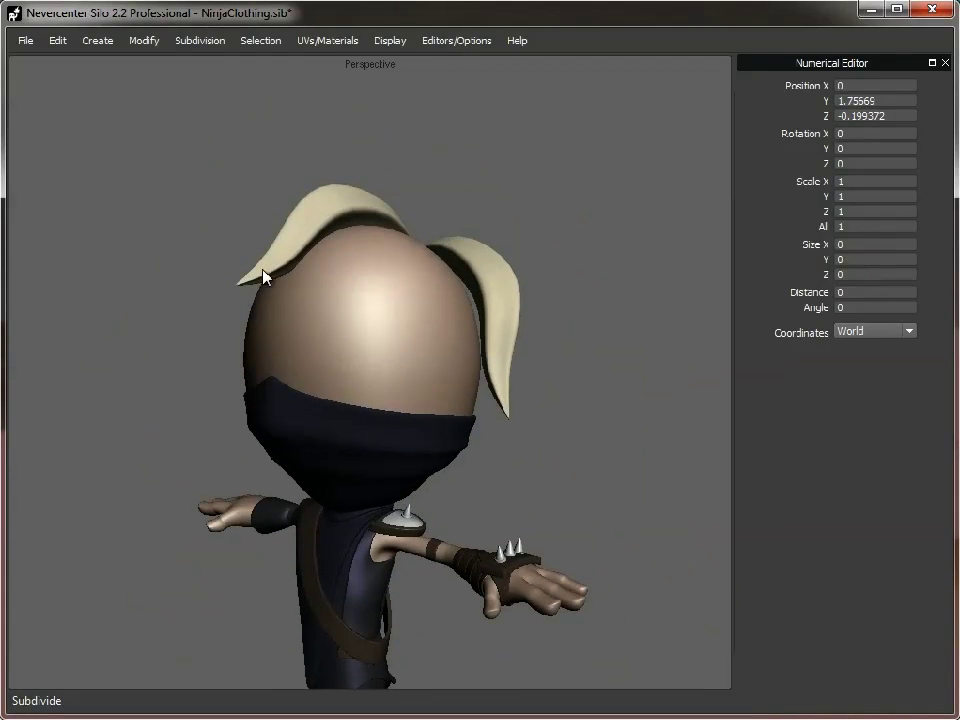
middle_click_drag(335, 286, 420, 311)
middle_click_drag(527, 332, 425, 292)
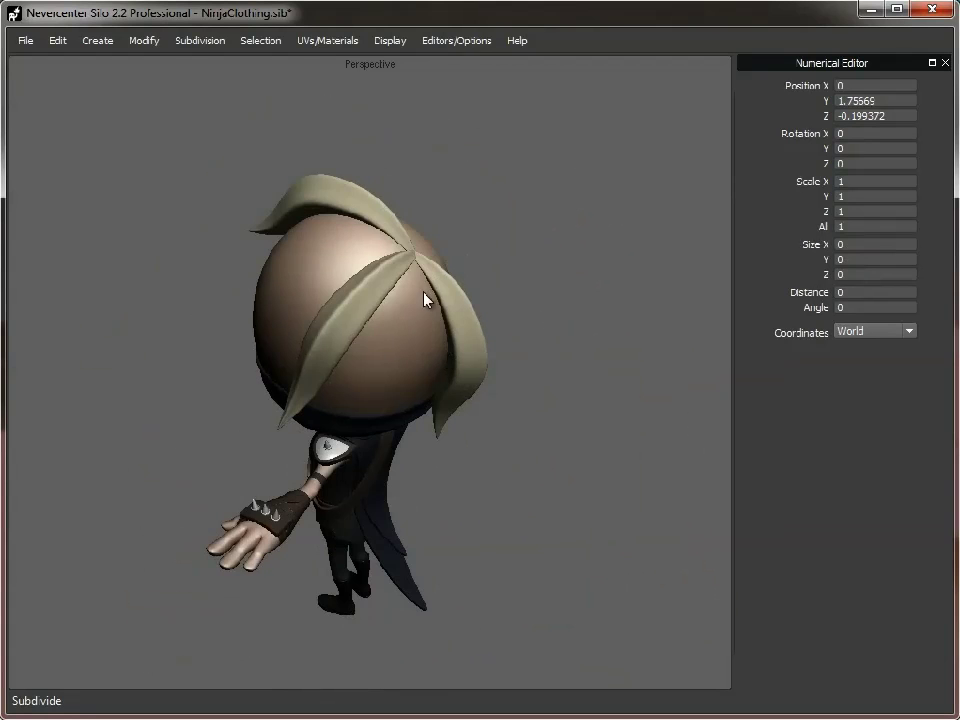
left_click(339, 306)
middle_click_drag(437, 336, 407, 289)
middle_click_drag(274, 386, 392, 317)
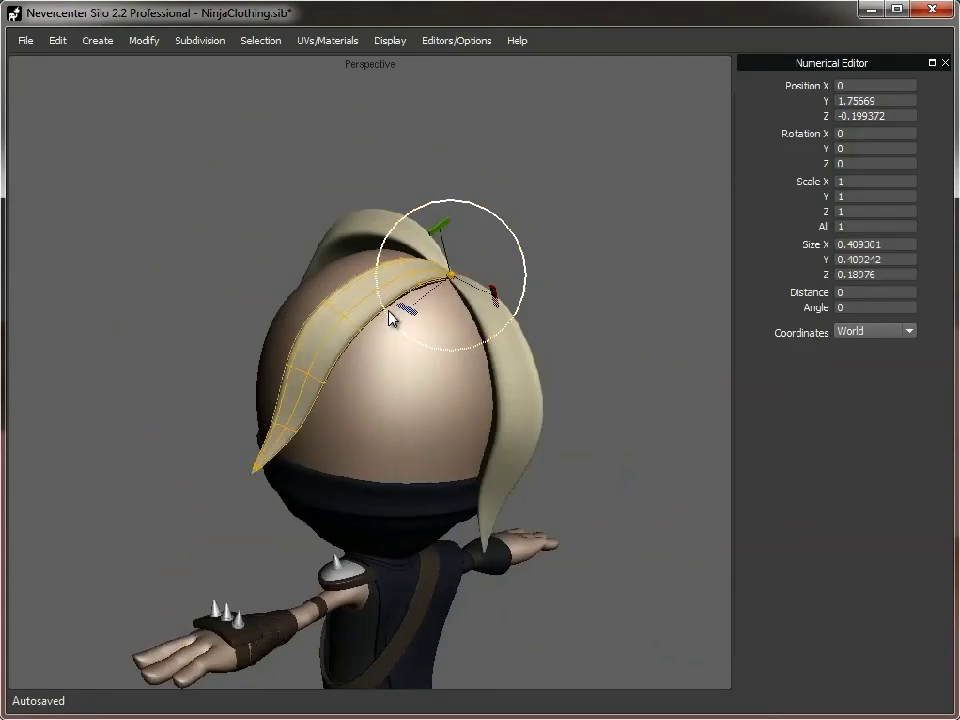
middle_click_drag(320, 405, 494, 458)
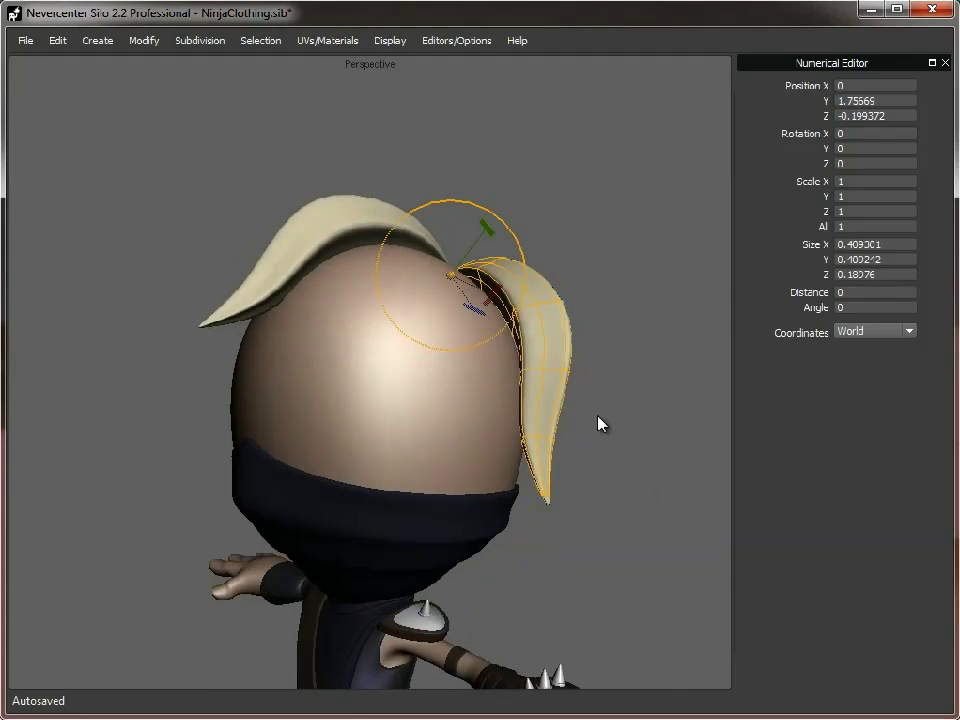
left_click(291, 259)
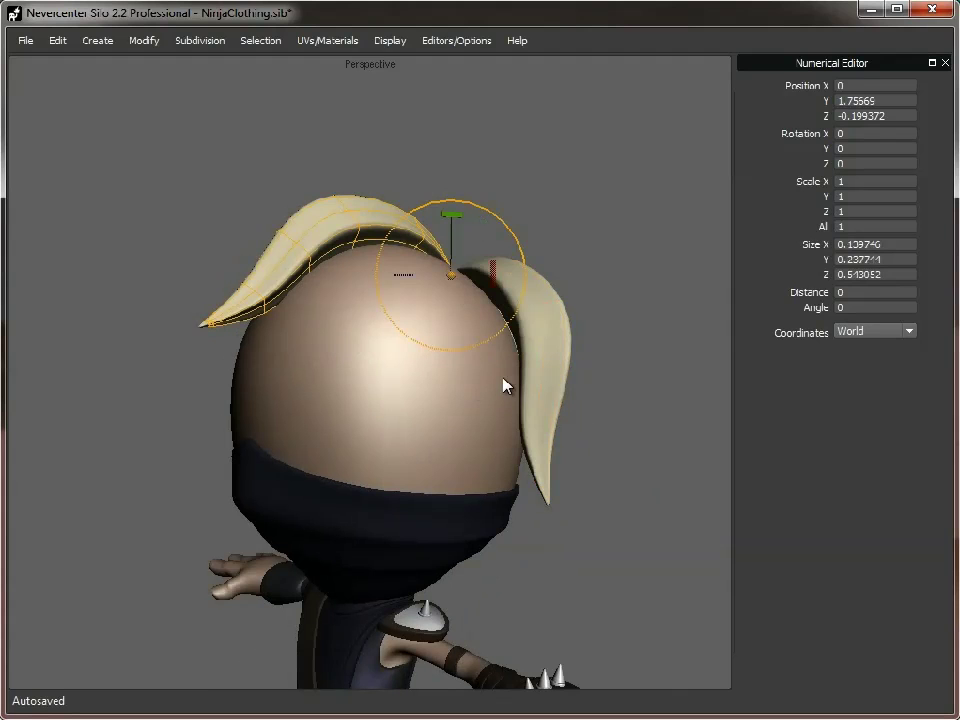
left_click(587, 219)
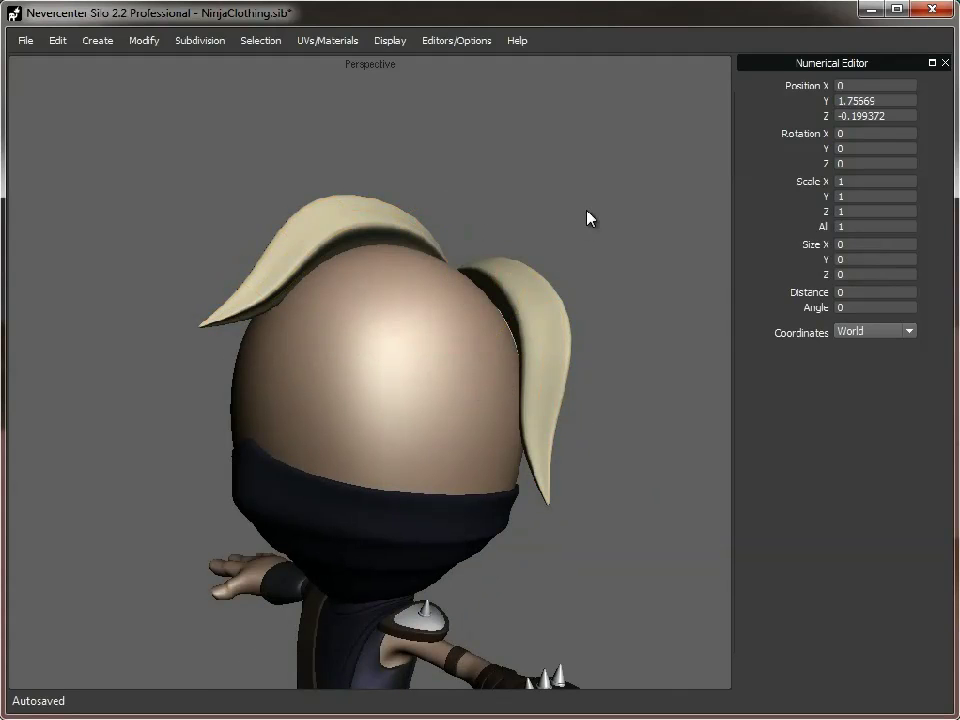
right_click_drag(555, 499, 446, 407, "alt")
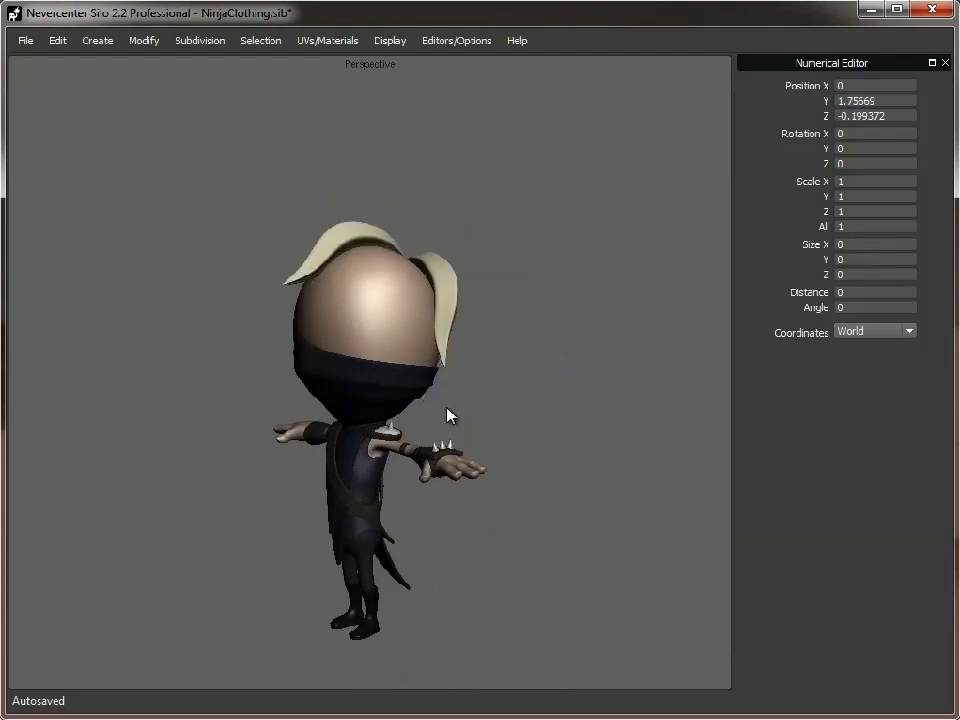
left_click_drag(446, 407, 514, 418, "alt")
right_click_drag(514, 418, 459, 423)
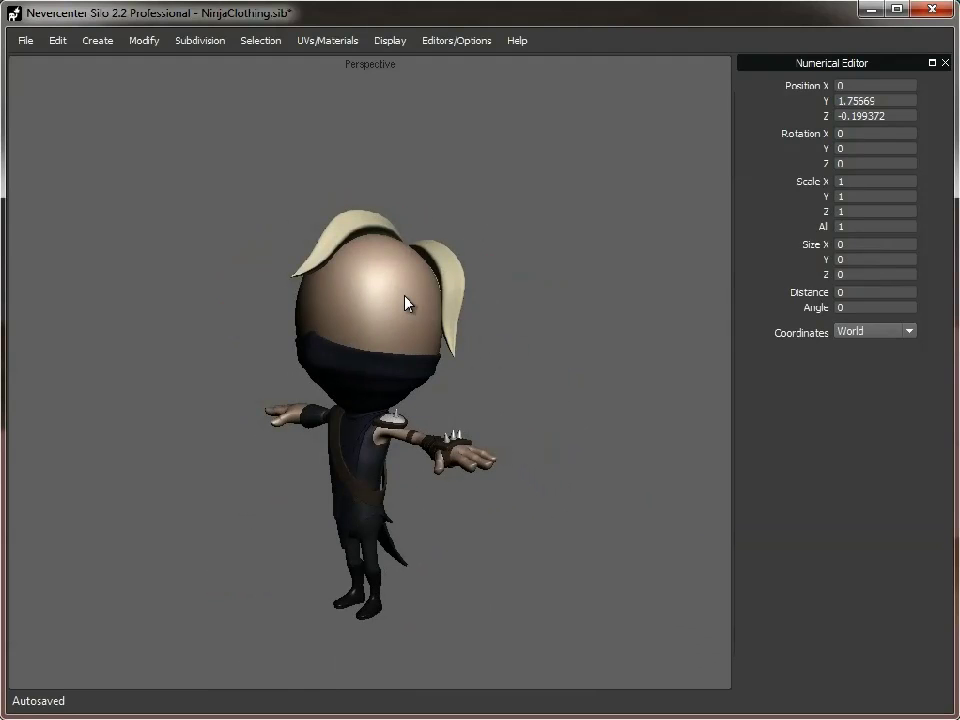
right_click_drag(407, 303, 457, 388)
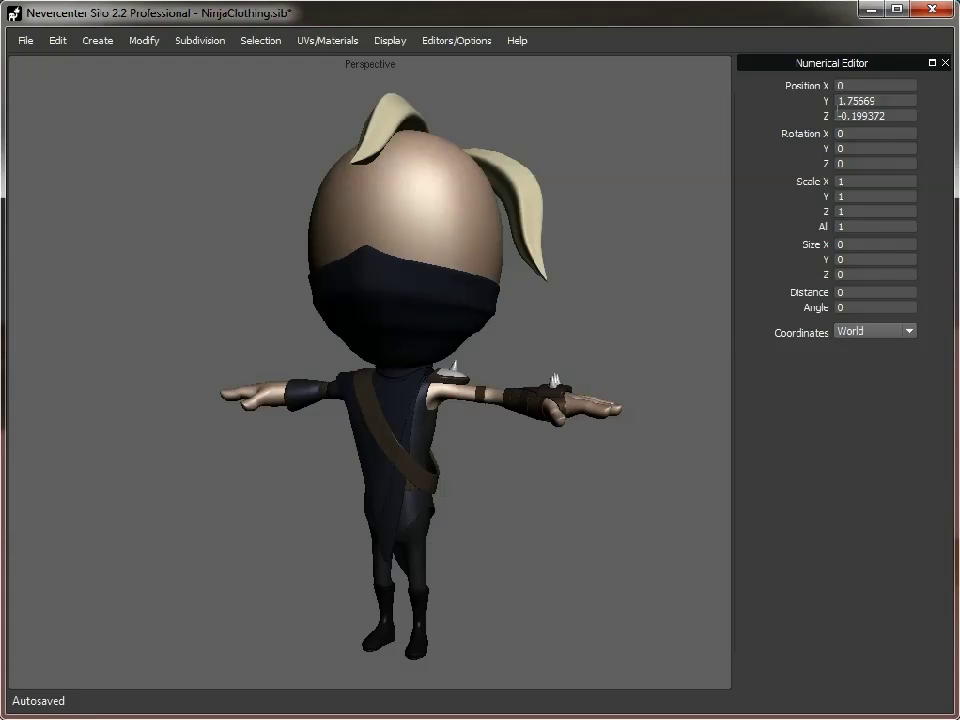
- Close the Numerical Editor and split the brown chest strap lengthwise along its middle with Split Loop
left_click(945, 62)
right_click_drag(500, 508, 415, 468, "alt")
left_click(318, 409)
middle_click_drag(330, 425, 480, 436, "alt")
scroll(480, 436, "up", 2)
key("s")
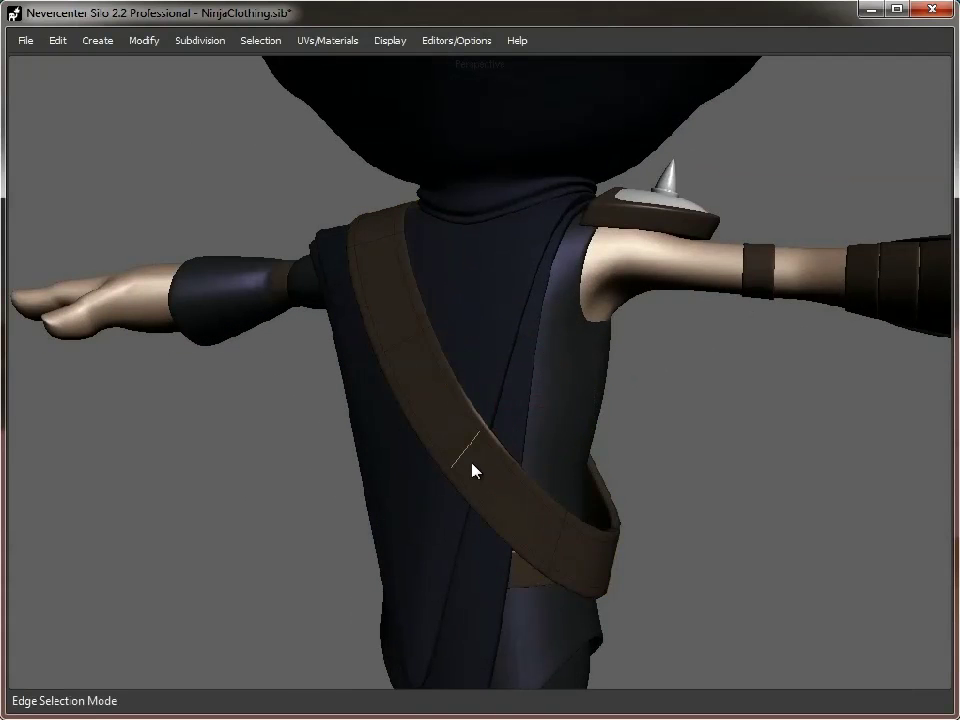
key("l")
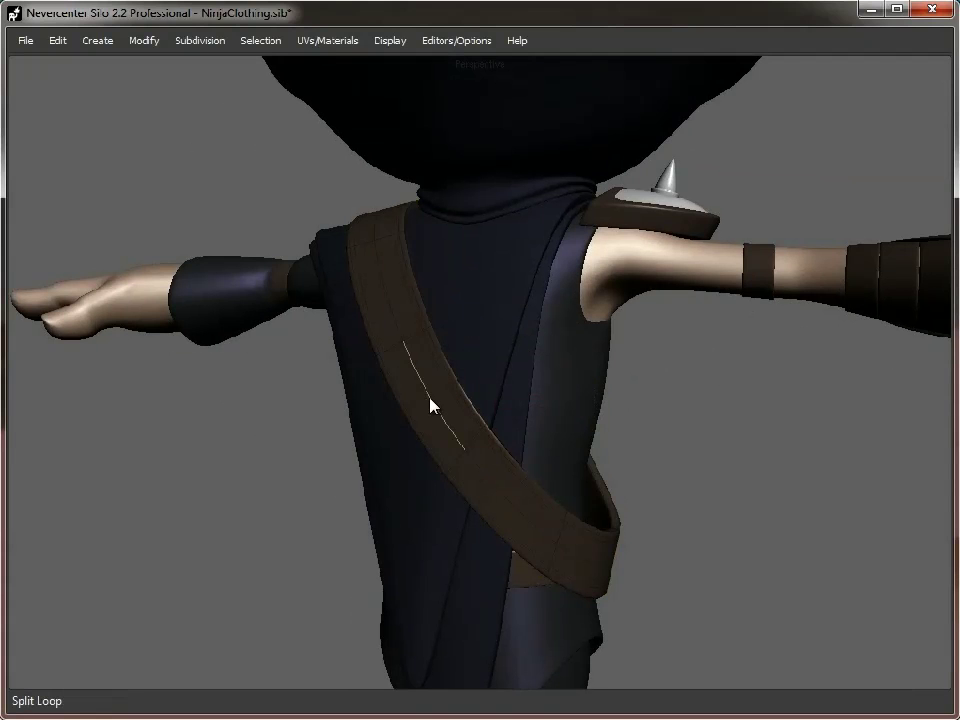
- Split the chest strap lengthwise and bevel the new middle edge loop into a wide band
left_click(432, 405)
key("b")
left_click_drag(431, 403, 456, 392)
scroll(392, 452, "up", 1)
- Select the face loop of the strap's wide middle band and extrude it slightly outward
key("3")
double_click(456, 442)
left_click(492, 505)
left_click(445, 440, "shift")
key("alt+e")
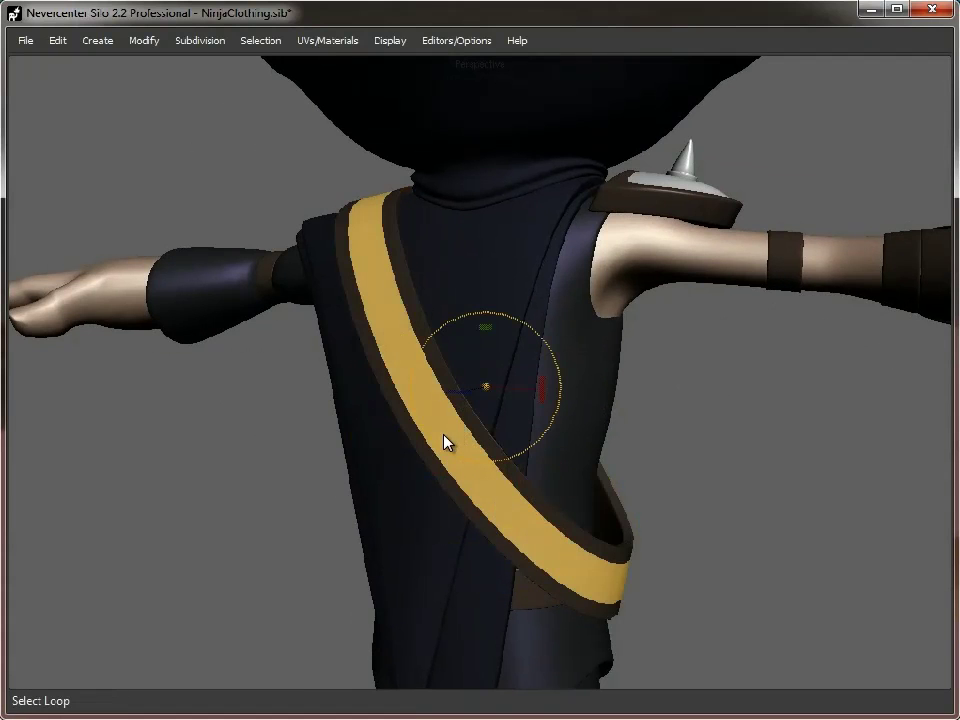
key("z")
left_click_drag(485, 389, 487, 388)
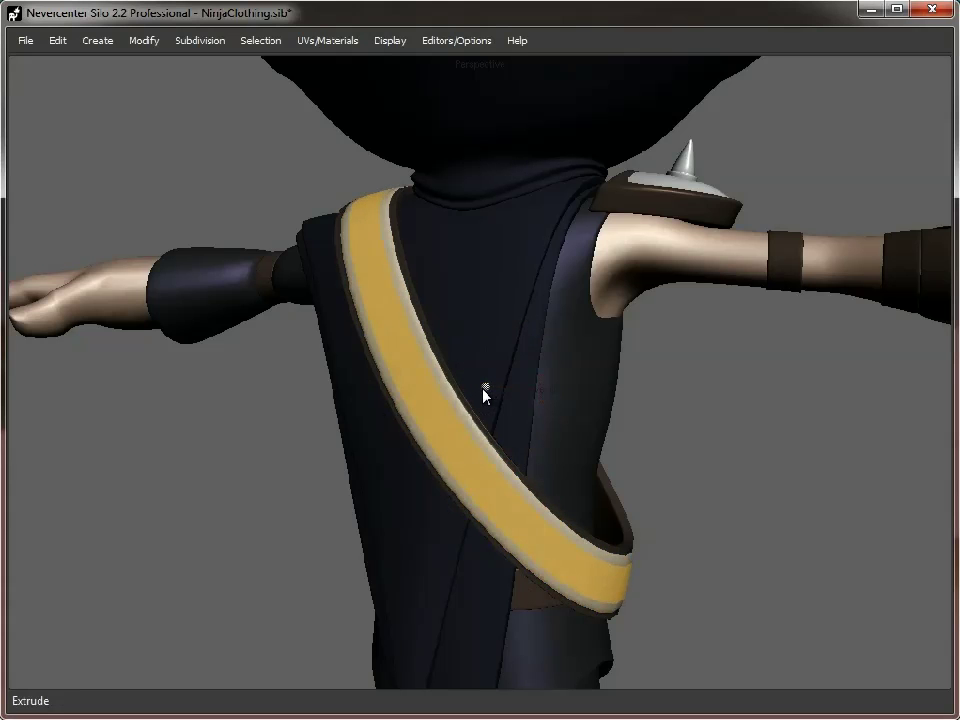
- Select the edge loops along both borders of the strap's raised band and bevel them
key("2")
double_click(455, 425)
middle_click_drag(454, 420, 394, 426)
scroll(499, 377, "up", 5)
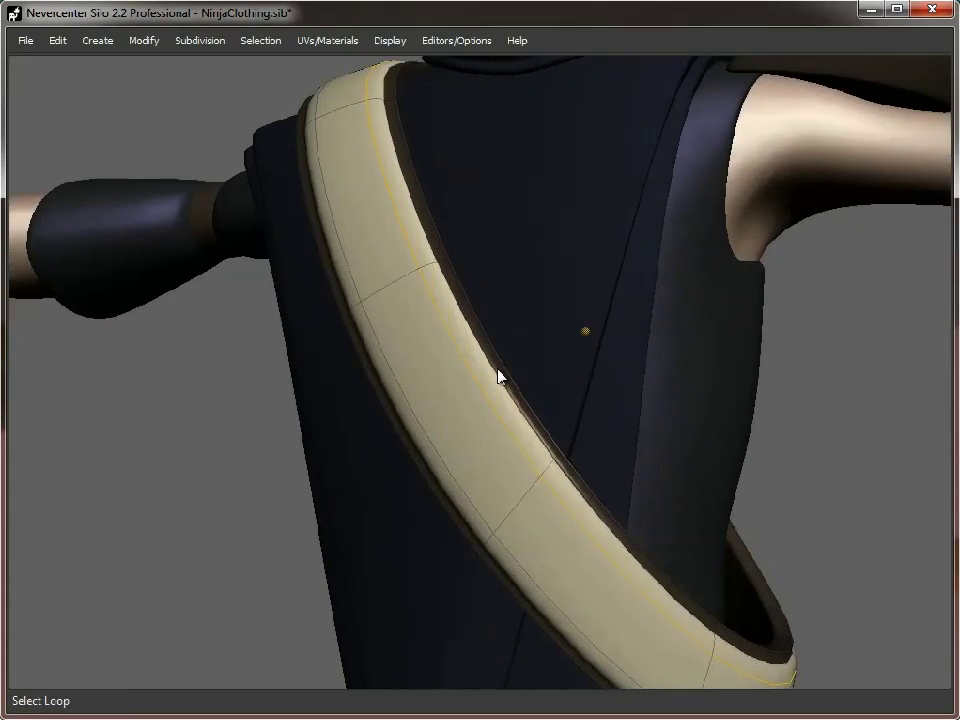
double_click(409, 437, "shift")
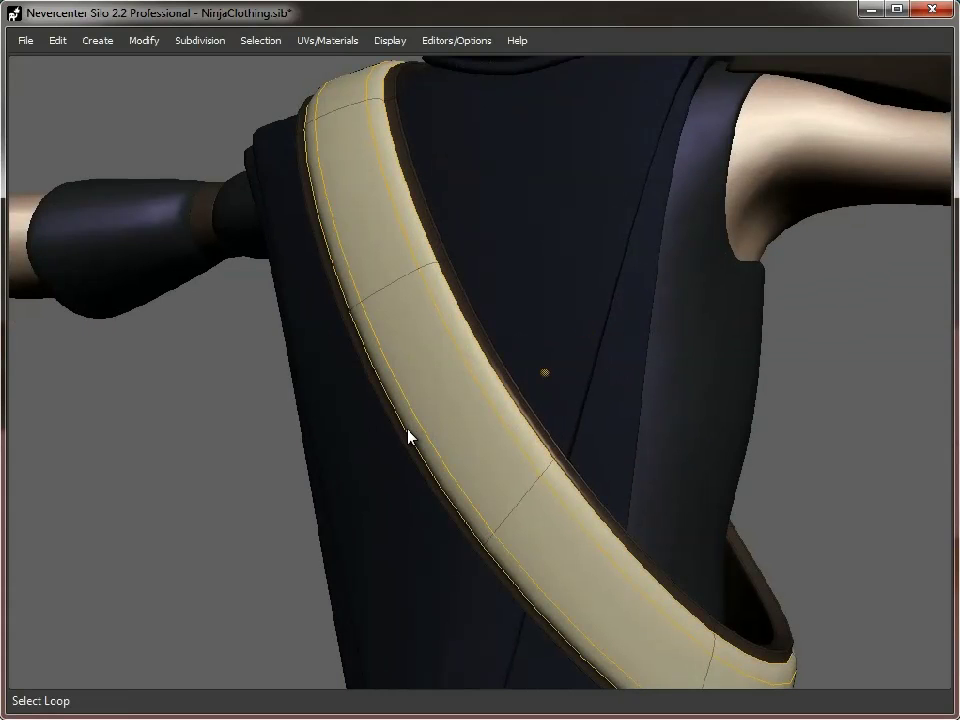
key("b")
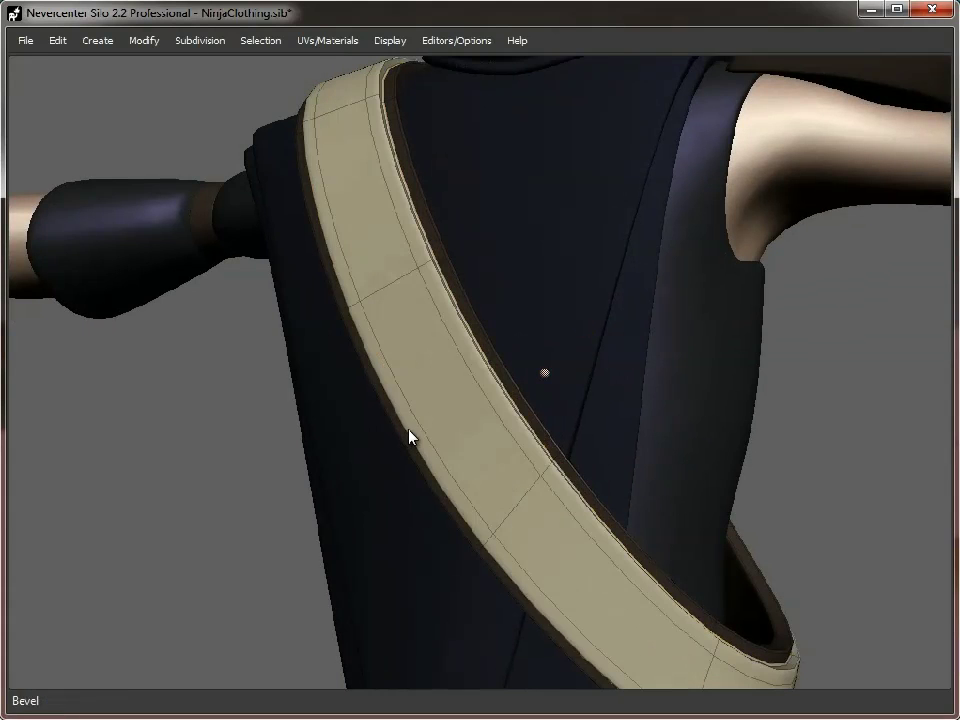
- Select the whole chest strap as an object and apply the brown Material3 to it
key("f")
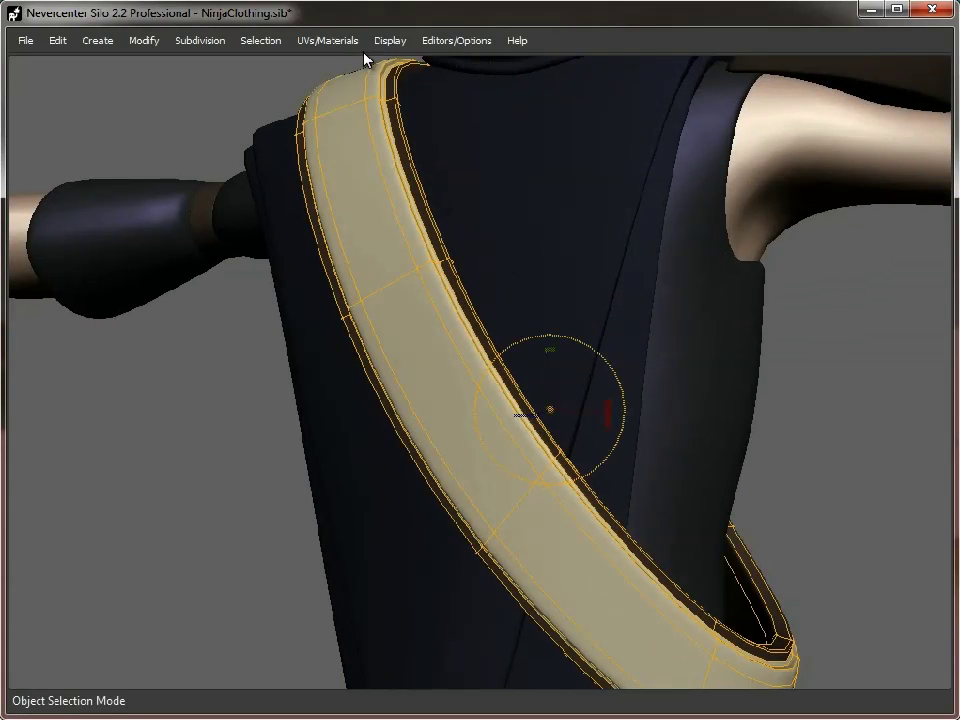
left_click(330, 40)
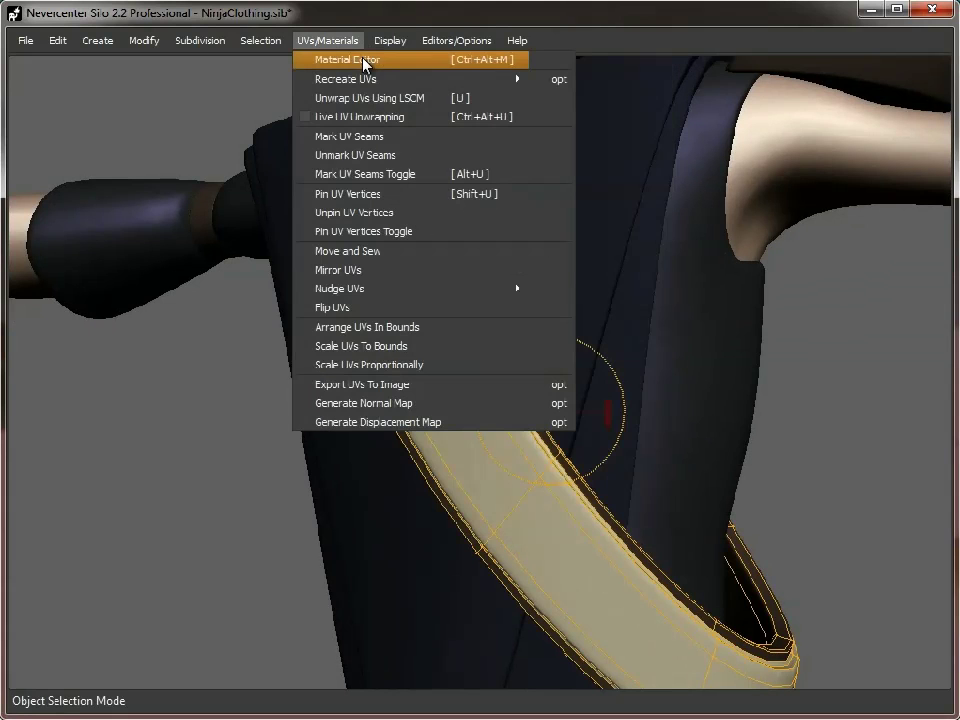
left_click(364, 60)
left_click(899, 324)
left_click(843, 287)
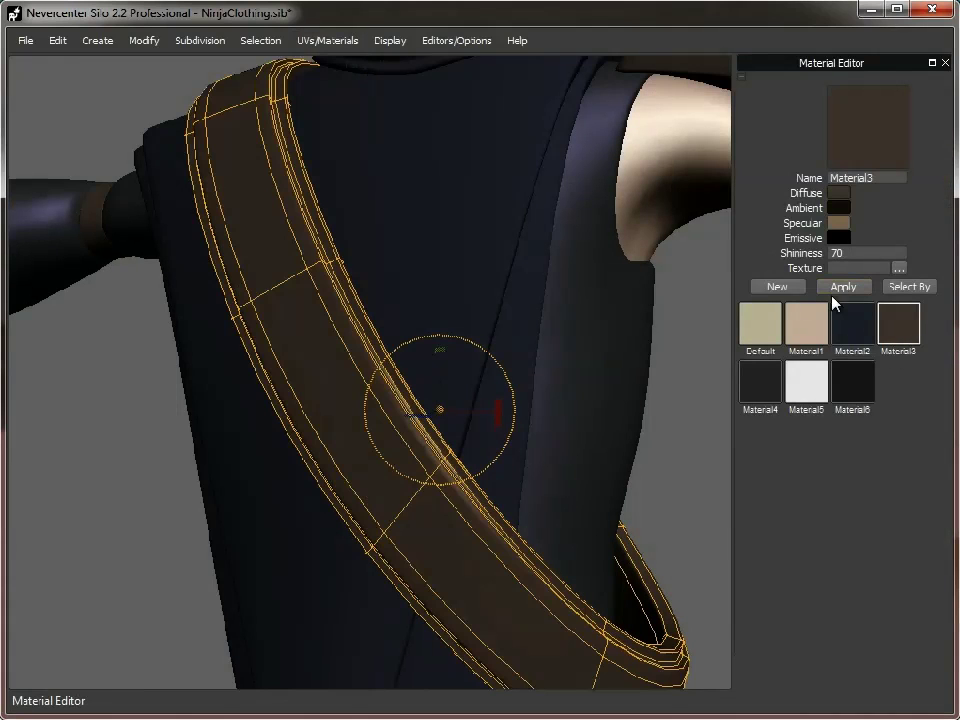
left_click(122, 90)
- Compare the settings of Material4 and Material6 in the Material Editor
middle_click_drag(519, 392, 896, 508)
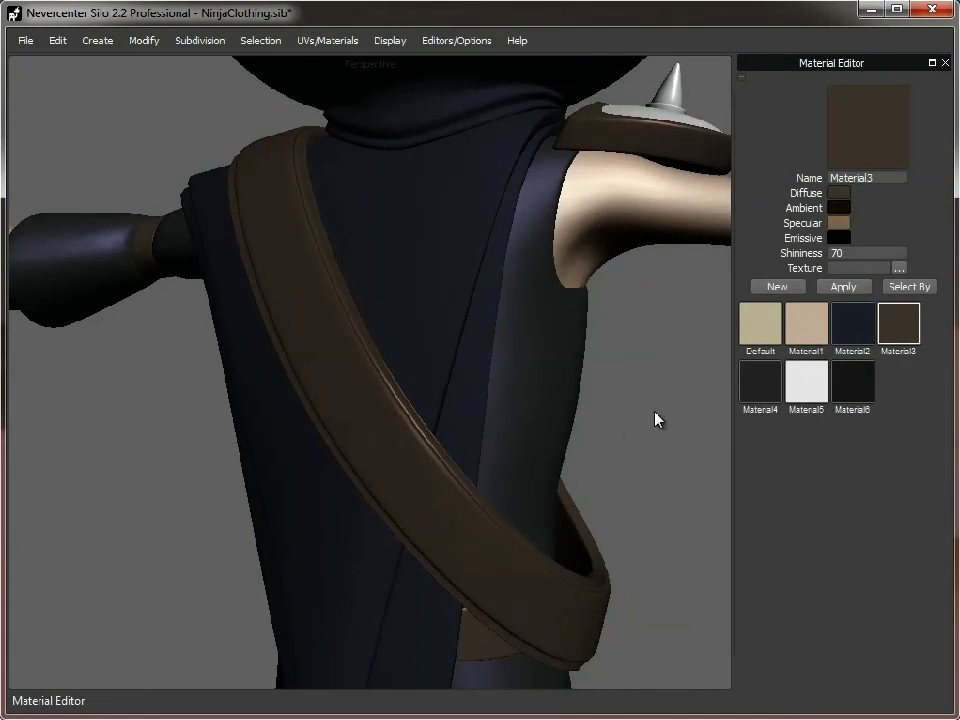
scroll(656, 418, "down", 4)
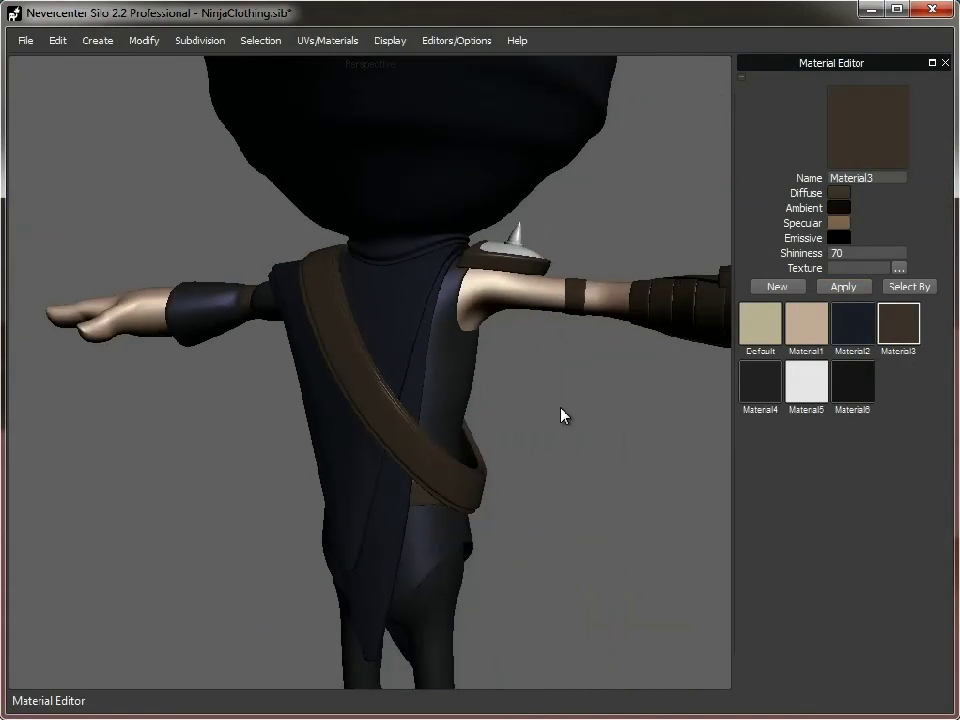
left_click(750, 390)
left_click(852, 396)
left_click(765, 388)
left_click(858, 392)
left_click(762, 390)
left_click(852, 392)
left_click(772, 396)
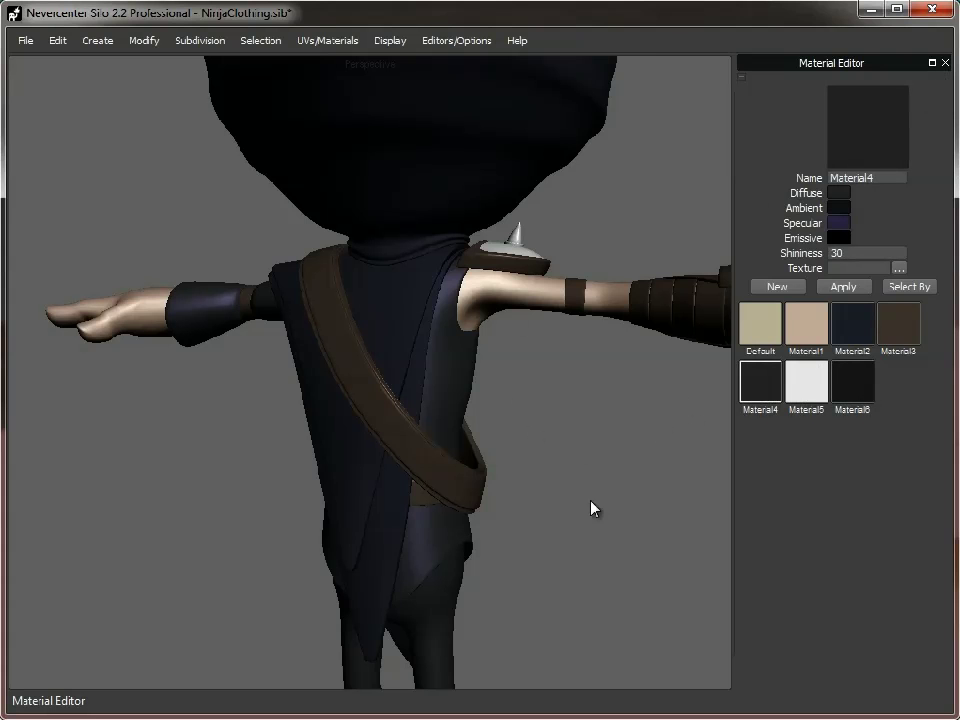
- Examine the finished chest strap and the whole character from several angles and distances
right_click_drag(437, 446, 323, 489, "alt")
left_click_drag(323, 489, 330, 435, "alt")
key("alt+r")
right_click_drag(330, 435, 397, 506, "alt")
scroll(397, 505, "up", 2)
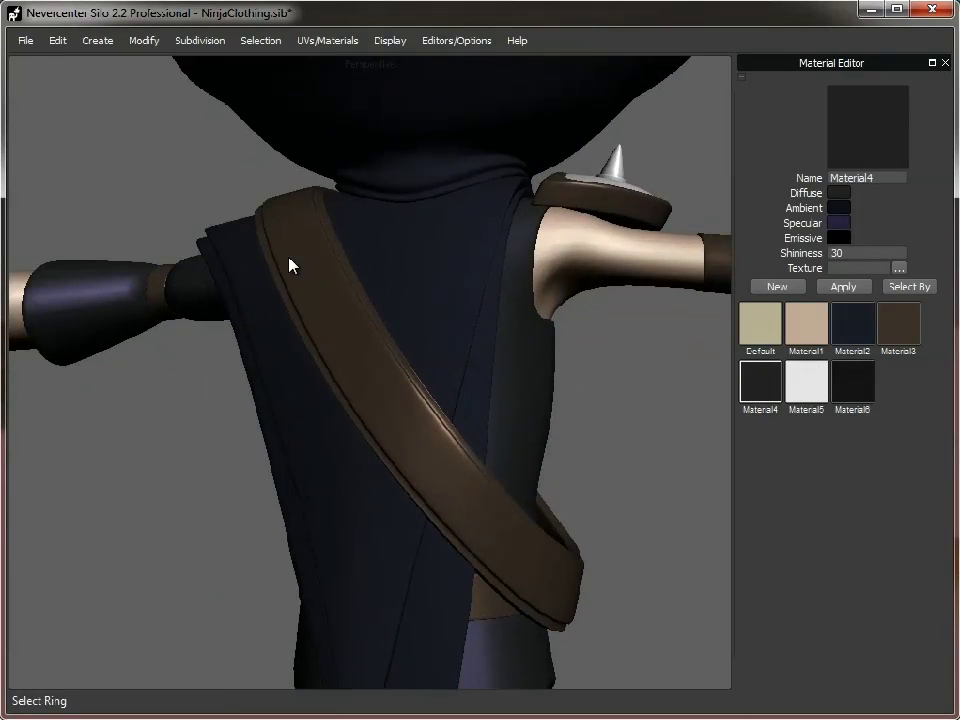
middle_click_drag(404, 400, 409, 430)
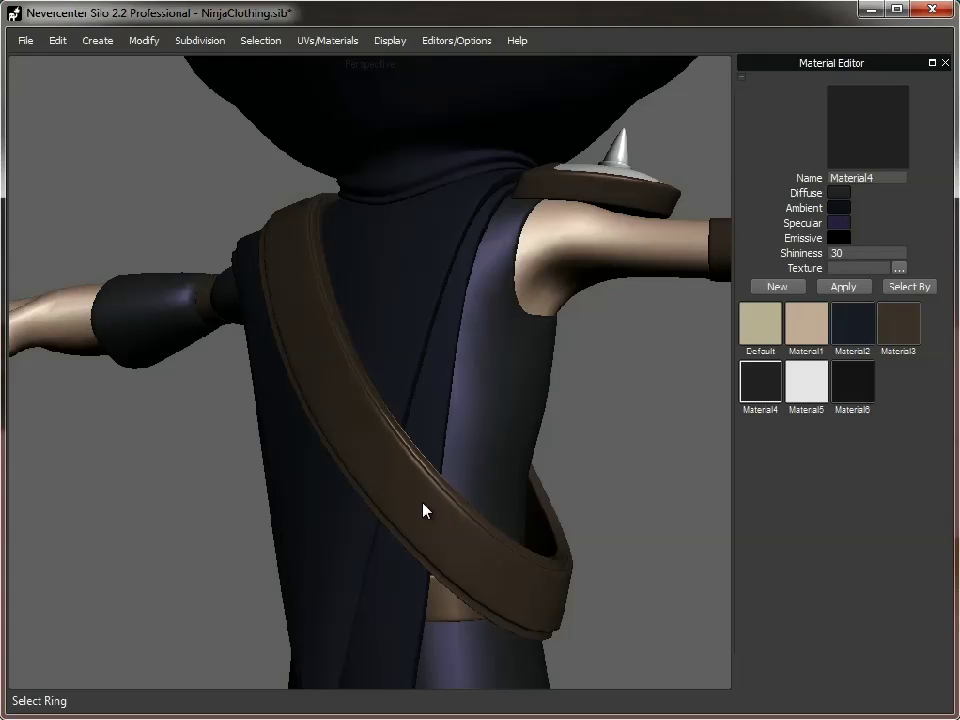
left_click_drag(570, 433, 555, 476, "alt")
right_click_drag(555, 476, 452, 483, "alt")
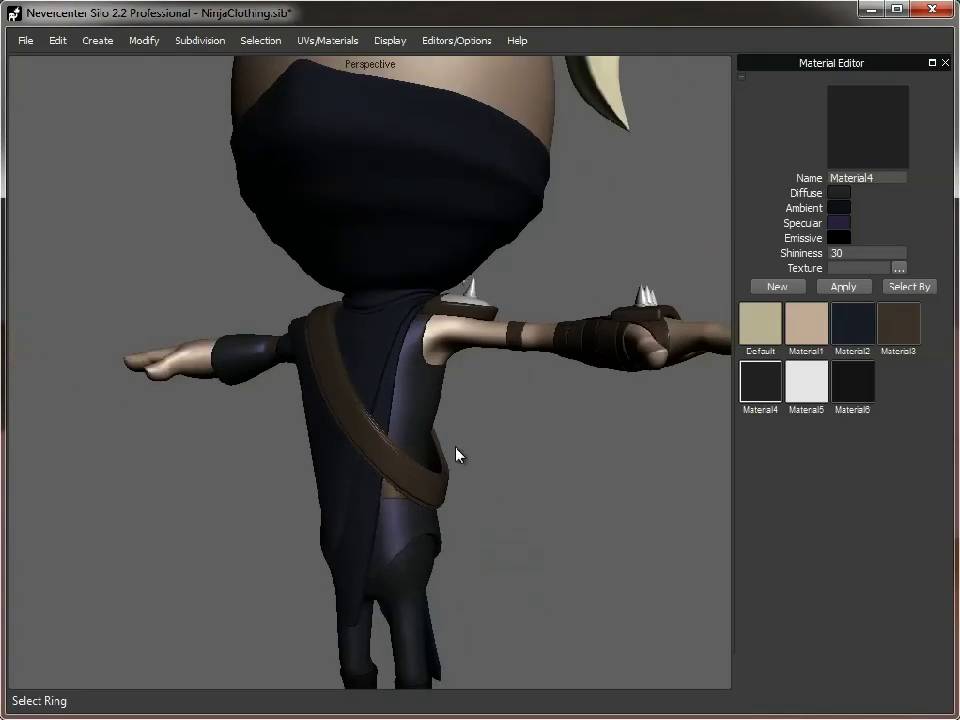
scroll(537, 454, "down", 3)
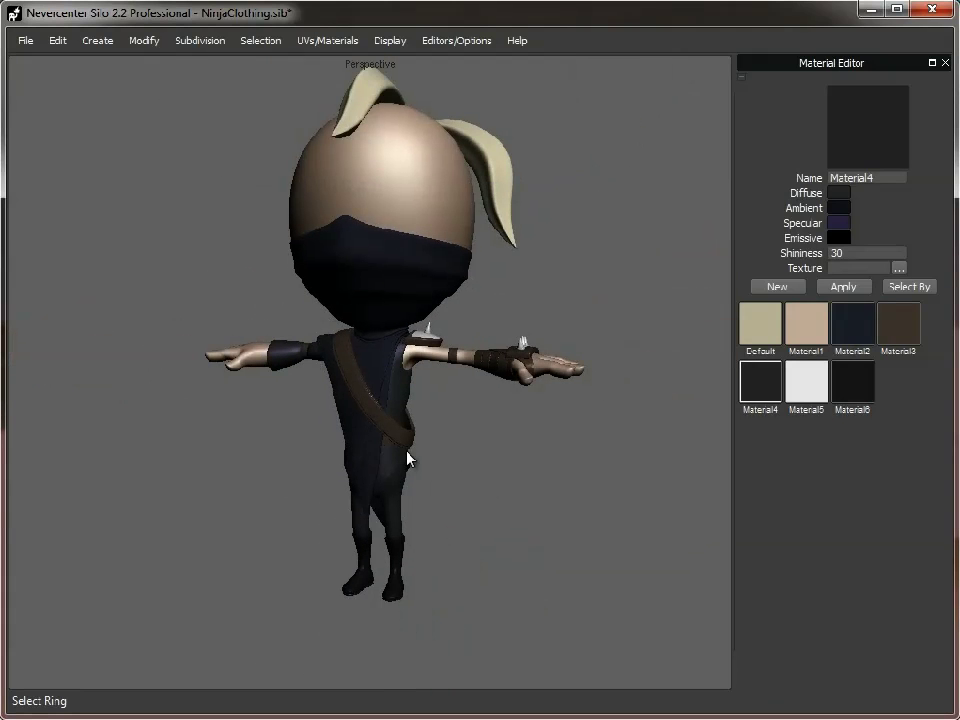
scroll(369, 579, "up", 5)
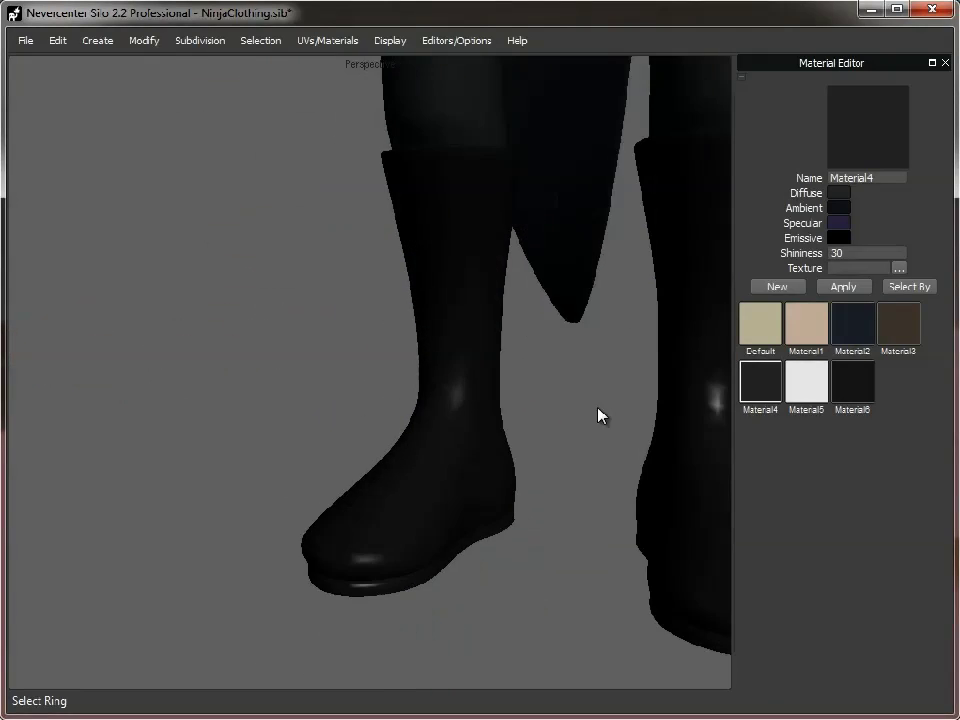
- Select the boots and add an edge loop across the instep with Split Loop
left_click(642, 505)
middle_click_drag(615, 510, 564, 484, "alt")
left_click_drag(564, 484, 516, 511, "alt")
key("s")
left_click_drag(350, 570, 398, 609, "alt")
key("l")
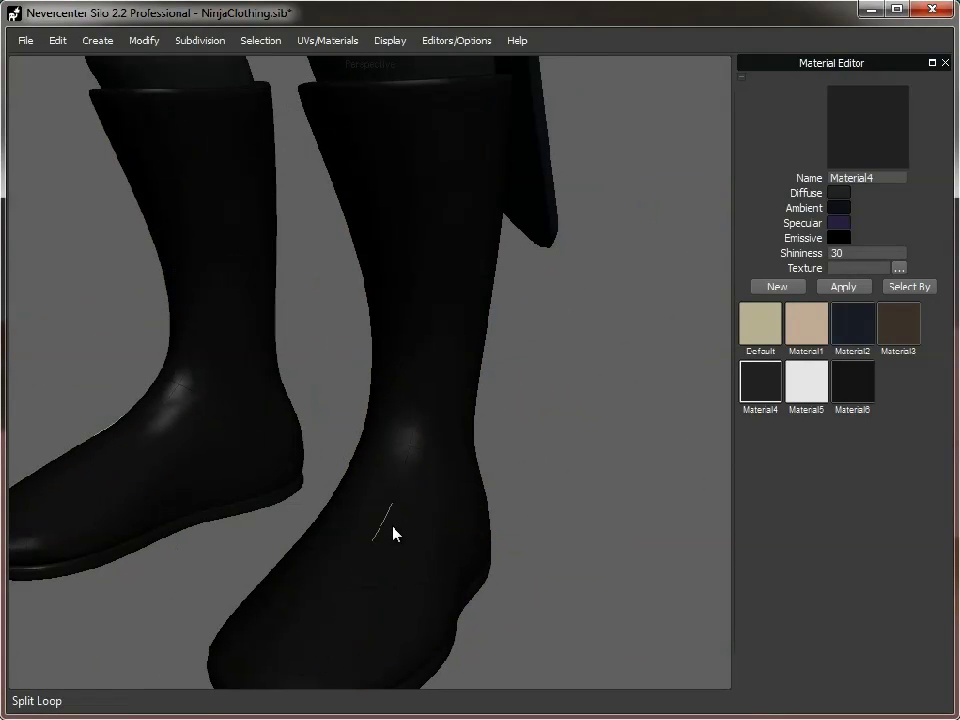
left_click(351, 565)
- Move the short edges on top of the boot's instep with the Move Manipulator to form creases
middle_click_drag(416, 613, 441, 514, "alt")
scroll(441, 514, "up", 1)
key("w")
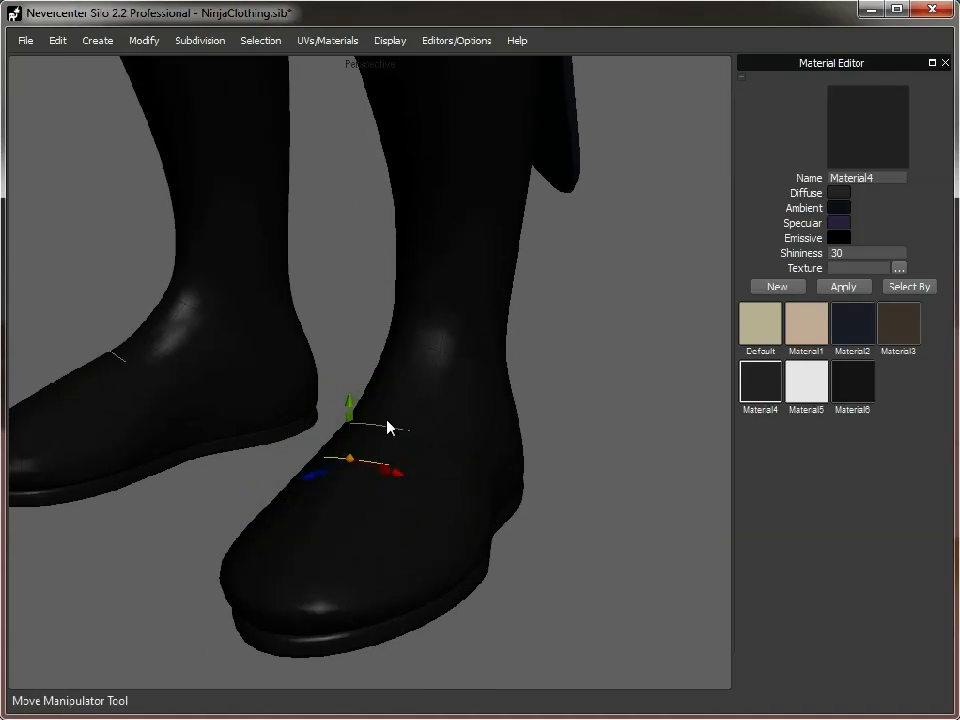
middle_click_drag(506, 501, 370, 448)
left_click_drag(369, 442, 320, 447)
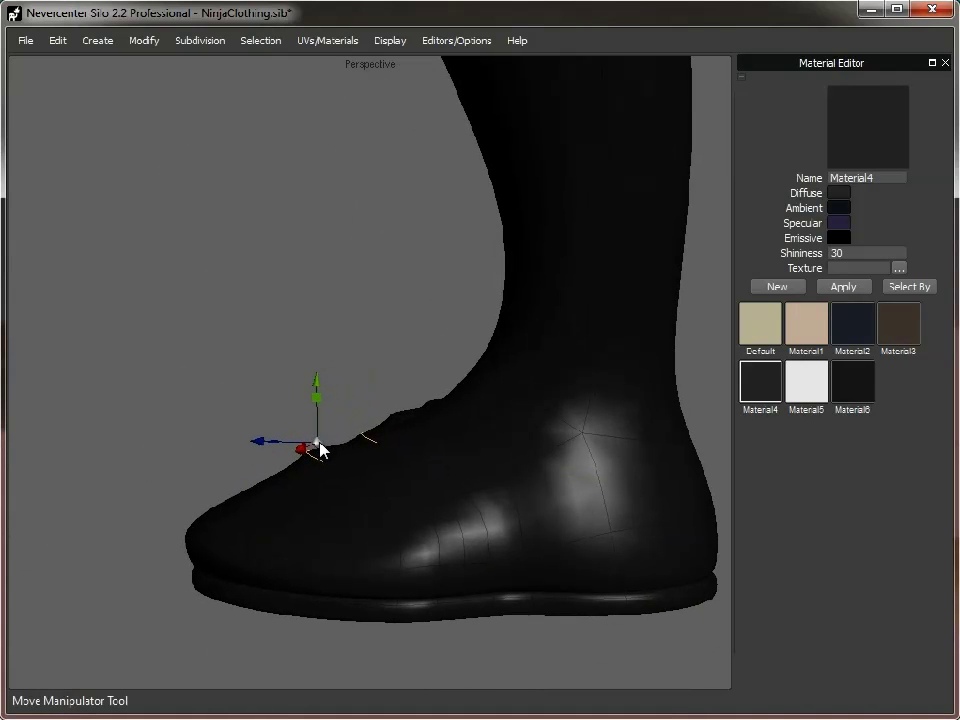
- Return to the whole boots object and subdivide it
left_click(171, 381)
middle_click_drag(424, 555, 565, 574)
left_click(325, 456)
key("c")
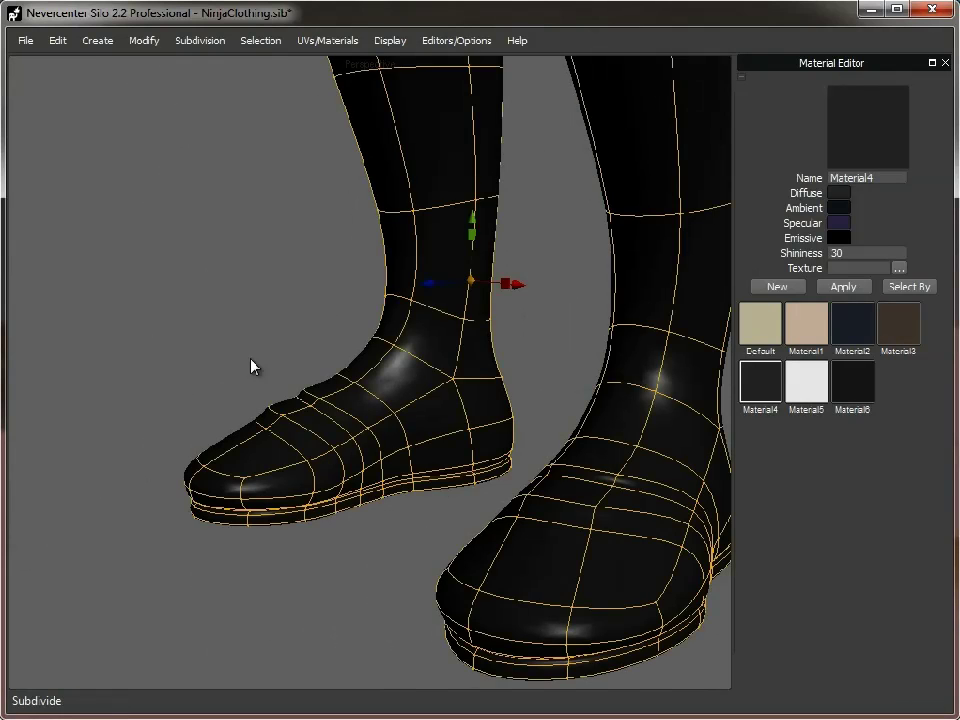
- Examine the creased boots and the character's legs from several angles
left_click(242, 306)
scroll(506, 540, "down", 5)
middle_click_drag(506, 540, 574, 508)
middle_click_drag(508, 313, 473, 440)
middle_click_drag(576, 404, 513, 412)
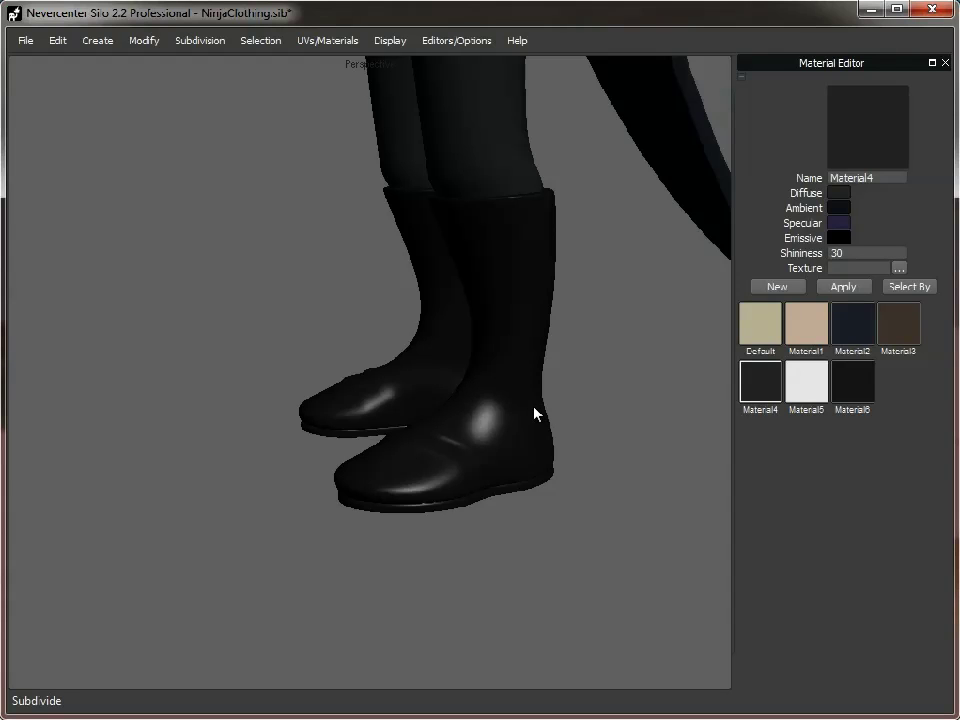
middle_click_drag(555, 416, 546, 486, "alt")
right_click_drag(546, 486, 373, 441, "alt")
middle_click_drag(373, 441, 413, 522, "alt")
right_click_drag(413, 522, 512, 394, "alt")
middle_click_drag(379, 215, 404, 354, "alt")
right_click_drag(404, 354, 450, 345, "alt")
- Select the dark undershirt's edges running down from the covered arm's armpit and cut across them
left_click(450, 345)
left_click_drag(401, 431, 574, 428, "alt")
right_click_drag(574, 428, 542, 431, "alt")
middle_click_drag(543, 432, 444, 226)
middle_click_drag(463, 321, 334, 305)
mouse_move(443, 340)
middle_mouse_down()
mouse_move(407, 379)
mouse_move(432, 344)
middle_mouse_up()
middle_click_drag(369, 336, 502, 427)
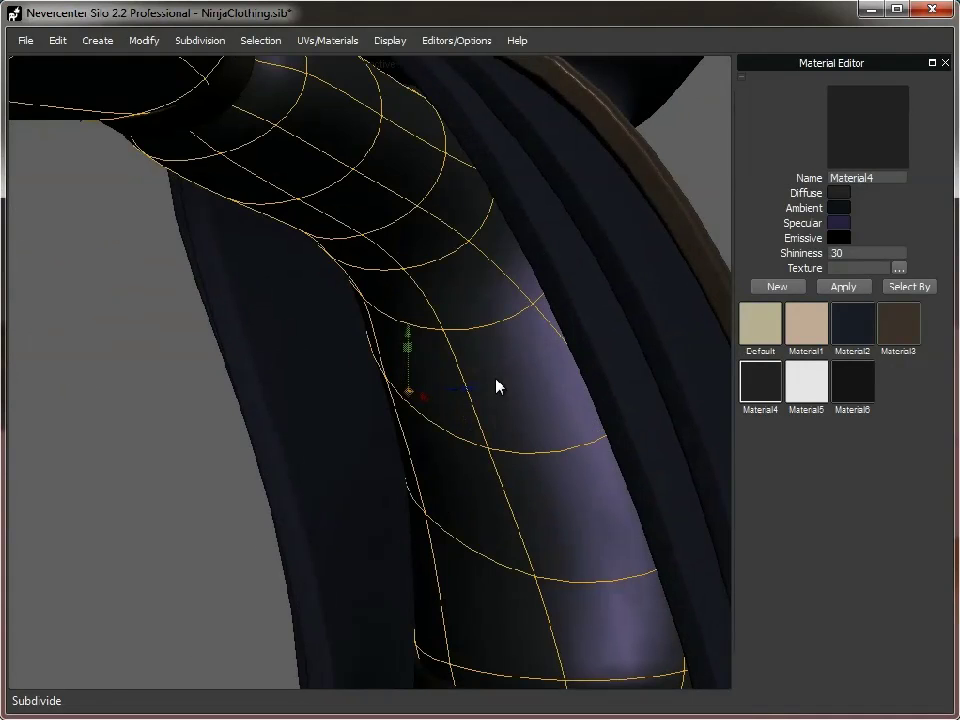
key("s")
left_click(359, 286)
middle_click_drag(424, 314, 548, 247)
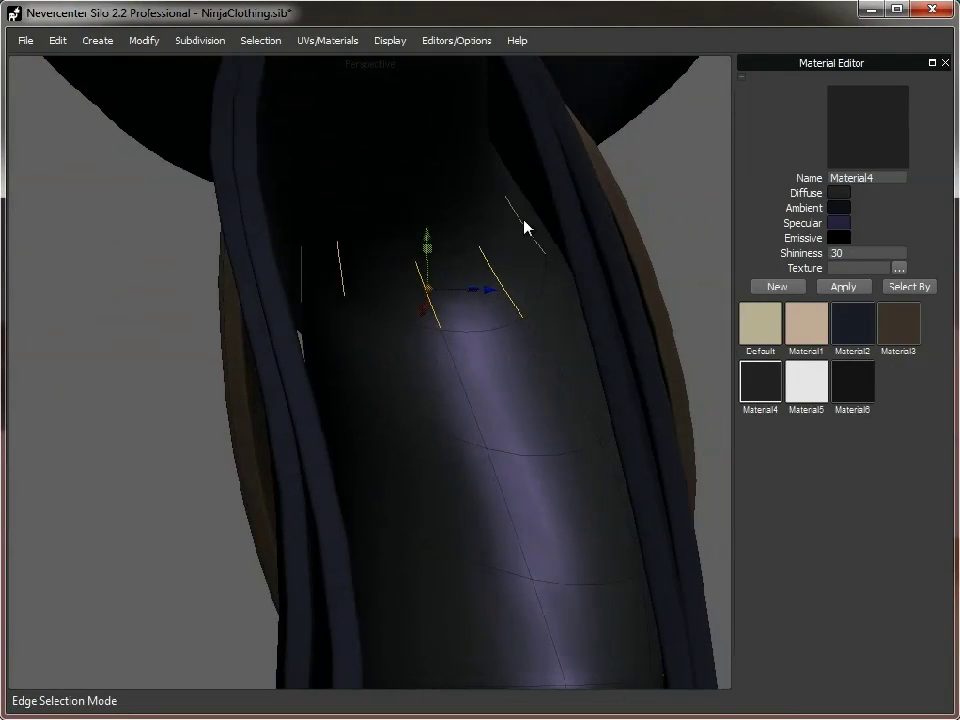
key("c")
- Move the new edges below the undershirt's armpit to shape a fold, and deselect the undershirt
middle_click_drag(511, 359, 441, 358)
left_click_drag(467, 292, 476, 343)
middle_click_drag(475, 337, 491, 315)
left_click_drag(491, 315, 472, 308)
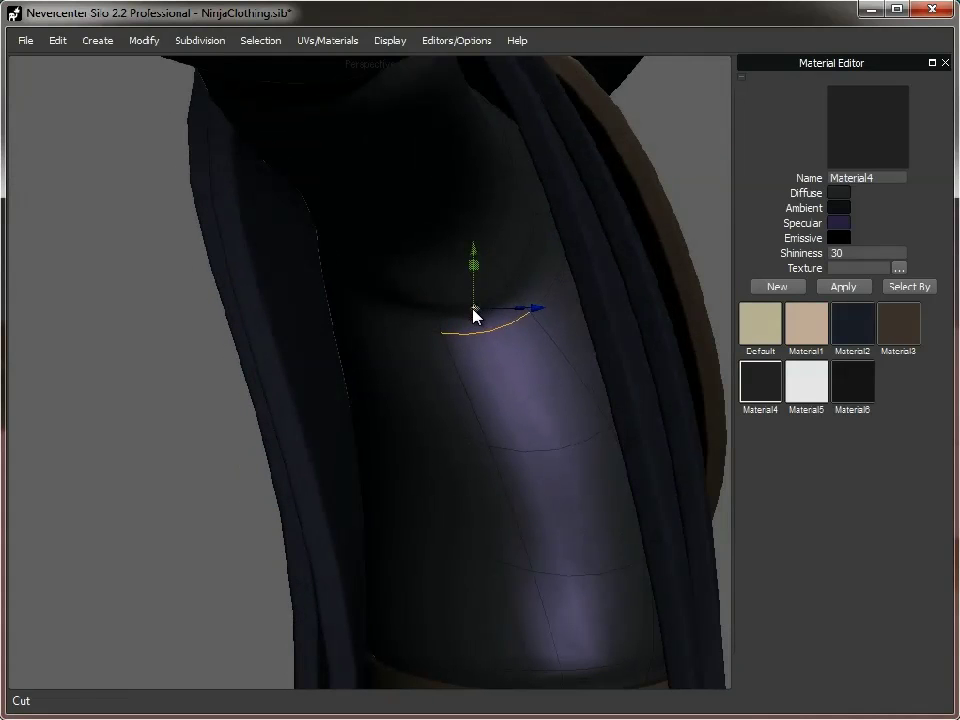
key("f")
left_click(675, 154)
- Examine the fold under the arm and the whole character from the side and front
scroll(470, 393, "down", 4)
middle_click_drag(470, 400, 415, 341)
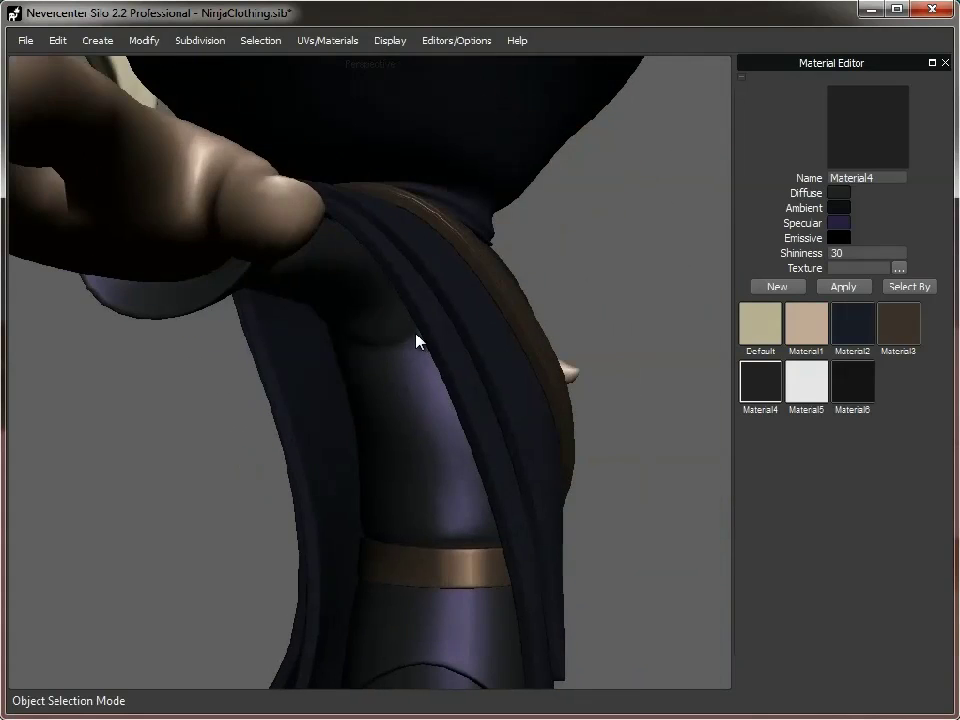
middle_click_drag(424, 405, 327, 475)
right_click_drag(325, 476, 363, 376, "alt")
left_click_drag(407, 400, 450, 514, "alt")
right_click_drag(450, 514, 360, 511, "alt")
- Select the face mask and add an edge loop around it with Split Loop
scroll(345, 332, "up", 3)
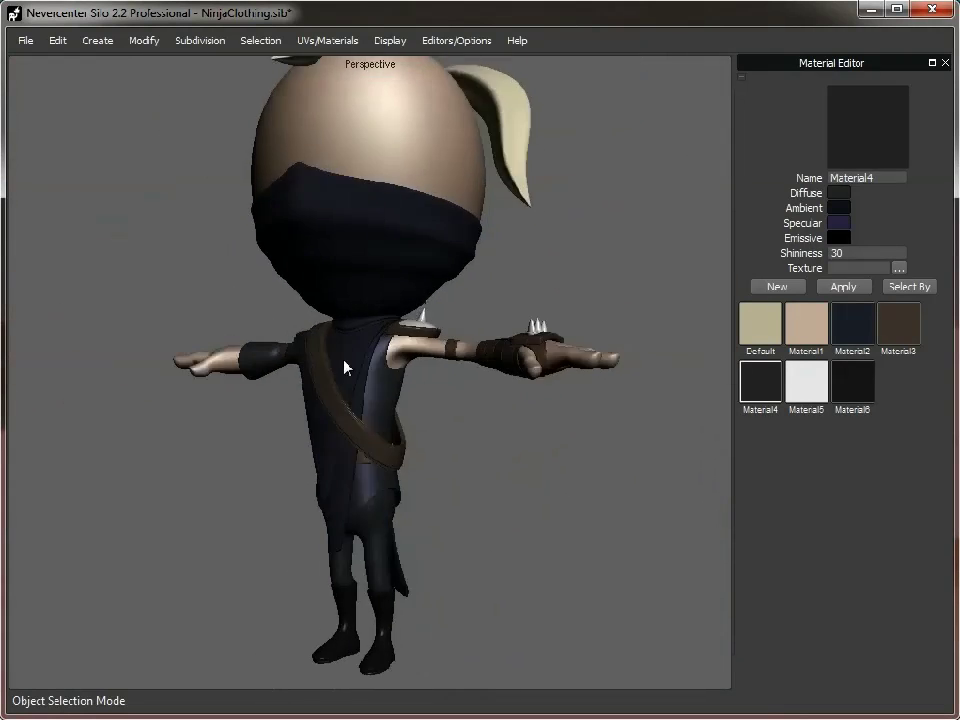
left_click(328, 424)
scroll(375, 398, "up", 2)
key("s")
key("l")
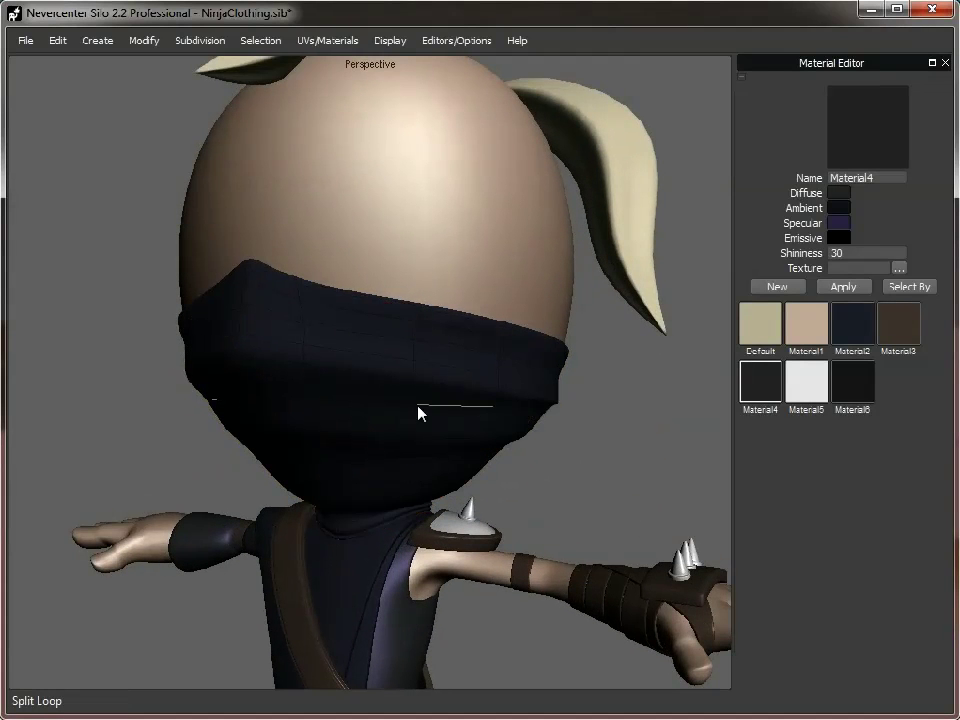
left_click_drag(568, 508, 529, 480, "alt")
scroll(529, 480, "up", 2)
middle_click_drag(529, 480, 217, 467, "alt")
left_click(504, 390)
- Move individual edges on the side of the mask up and down to make its folds irregular, and deselect the mask
middle_click_drag(514, 418, 448, 435)
left_click_drag(365, 402, 405, 442, "alt")
left_click(482, 390, "shift")
left_click_drag(480, 435, 452, 397, "alt")
left_click(444, 420)
left_click(242, 401)
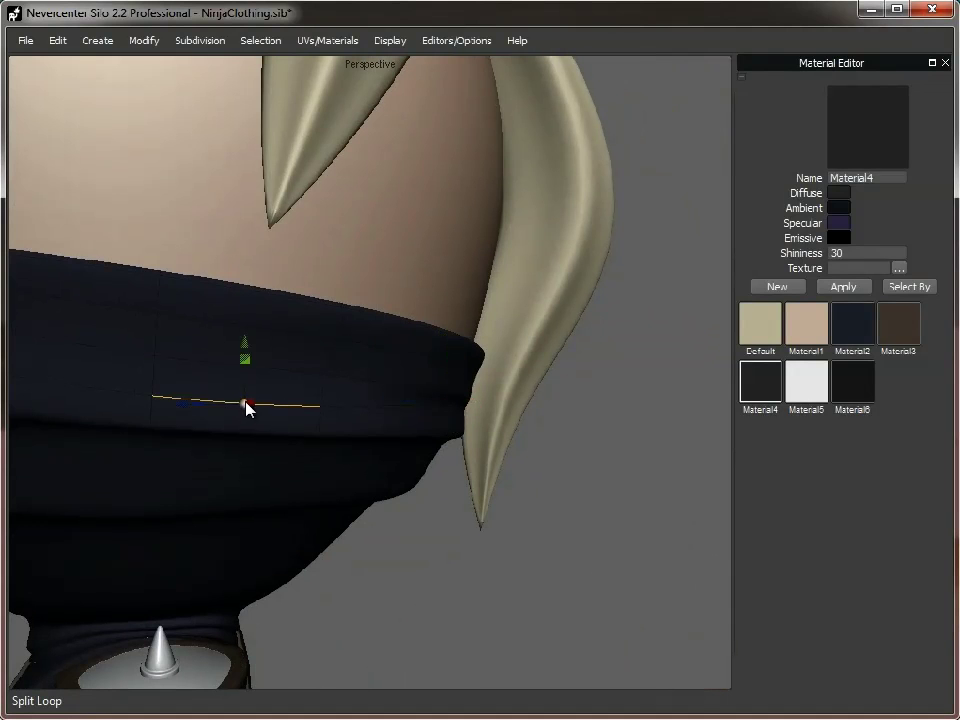
left_click_drag(245, 400, 246, 386)
left_click(288, 360)
left_click_drag(205, 420, 288, 421, "alt")
mouse_move(254, 371)
left_mouse_down()
mouse_move(253, 398)
mouse_move(251, 382)
left_mouse_up()
key("f")
left_click(514, 498)
- Examine the mask's folds, the hair pieces and the chest strap around the whole character
left_click_drag(610, 584, 415, 548, "alt")
scroll(415, 548, "down", 3)
middle_click_drag(417, 547, 210, 412)
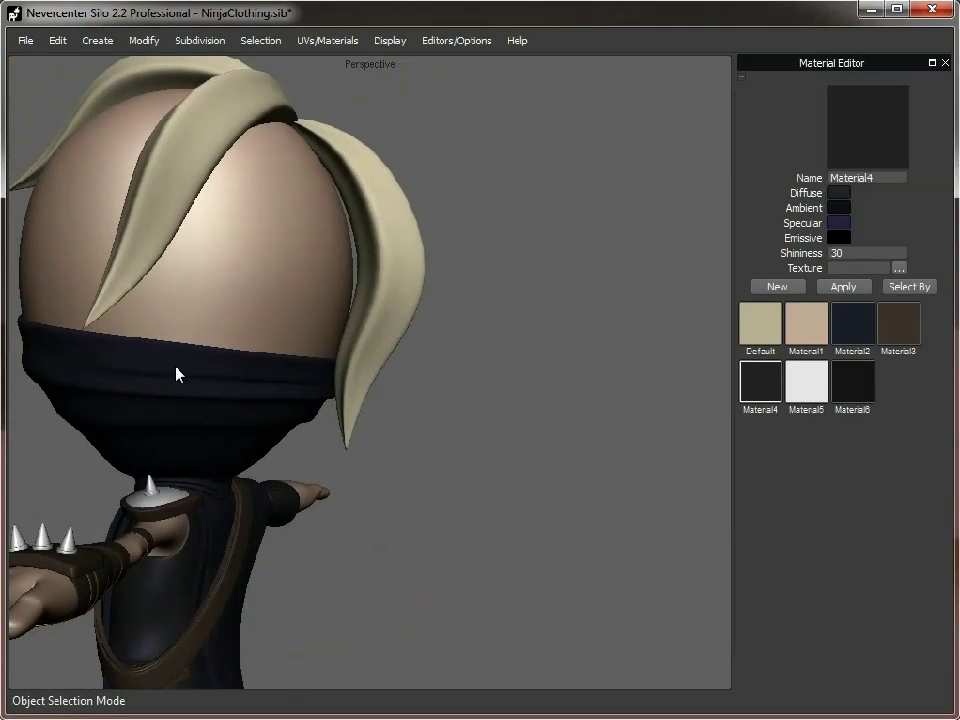
middle_click_drag(284, 386, 420, 452)
scroll(371, 414, "down", 5)
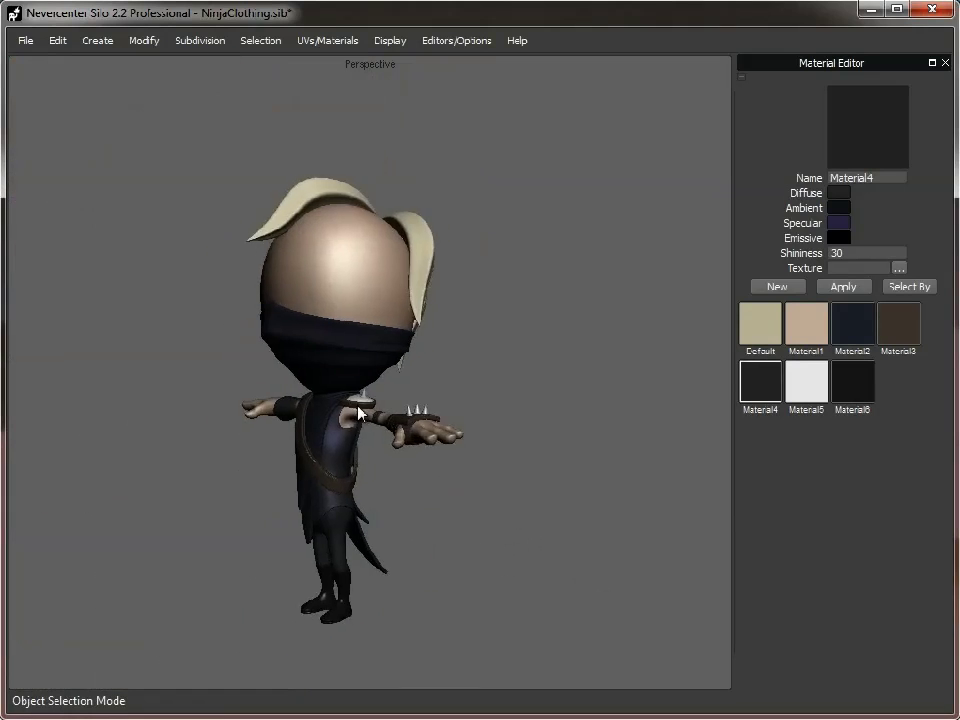
middle_click_drag(371, 414, 393, 410)
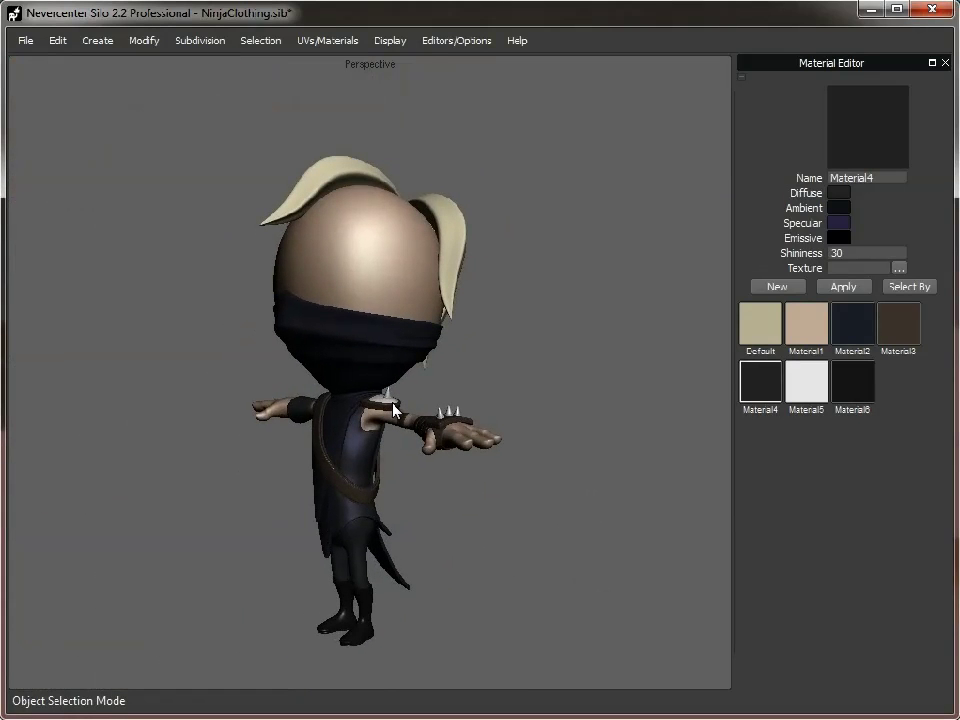
scroll(390, 510, "up", 3)
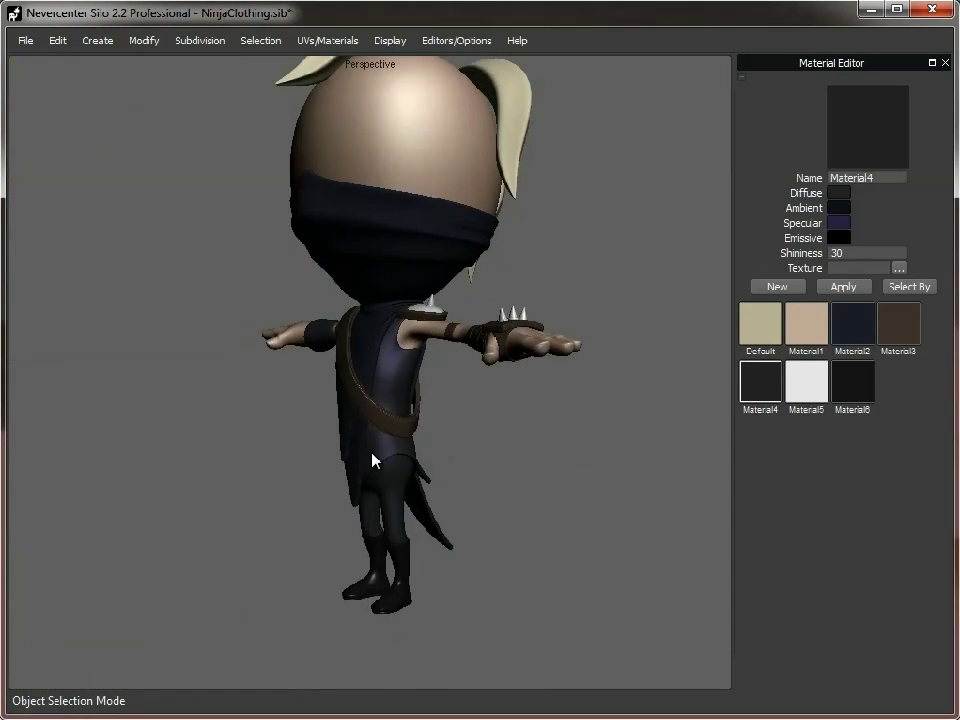
left_click_drag(269, 420, 264, 449, "alt")
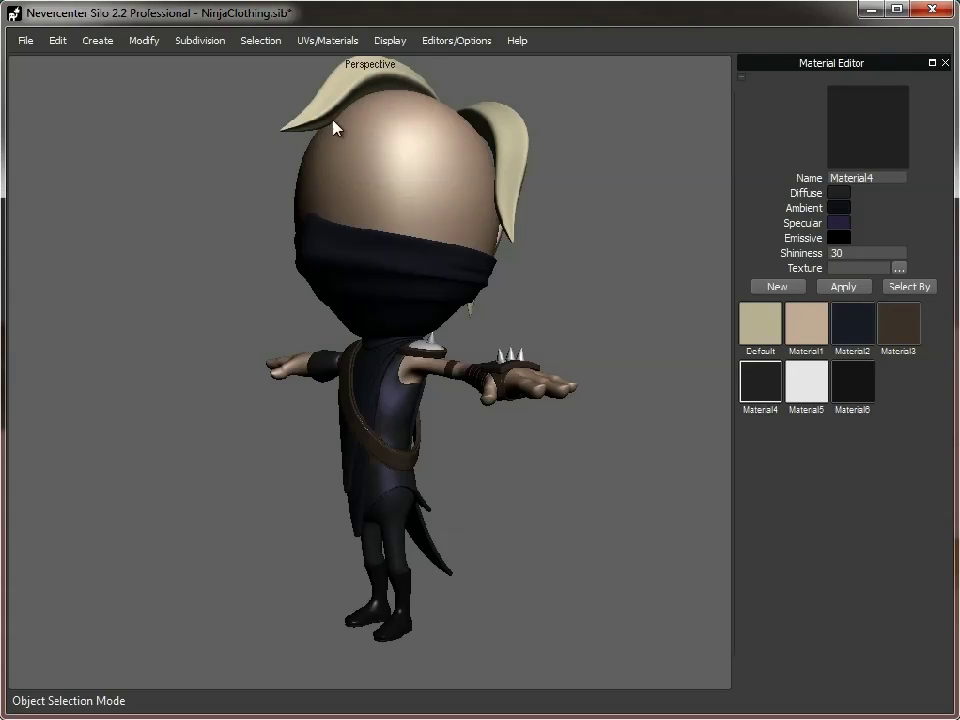
middle_click_drag(448, 350, 353, 333)
scroll(345, 532, "up", 5)
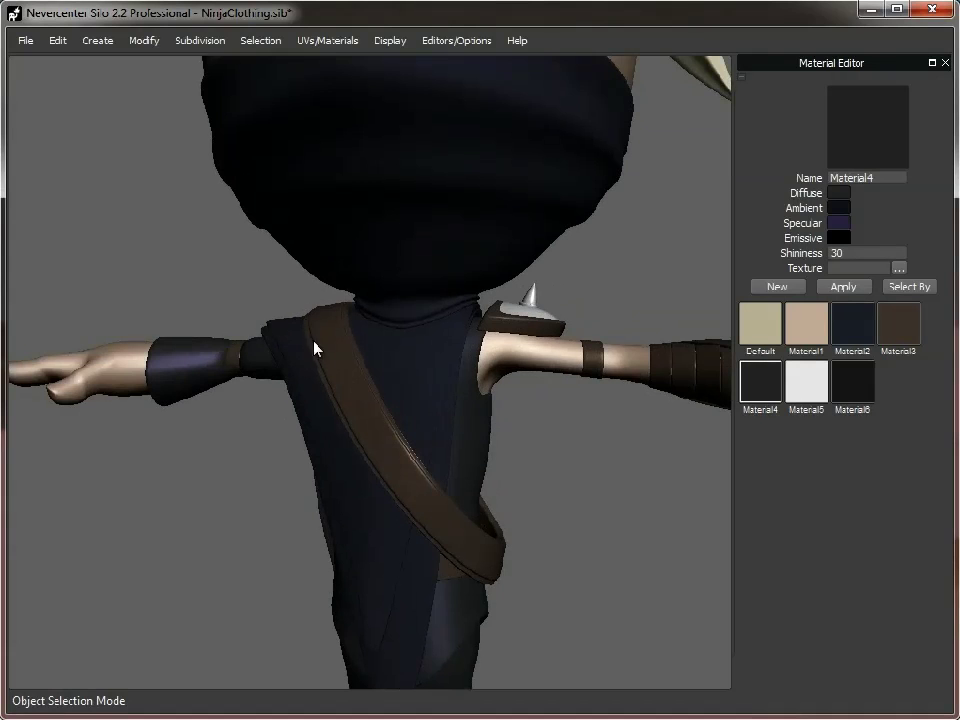
middle_click_drag(408, 508, 397, 557)
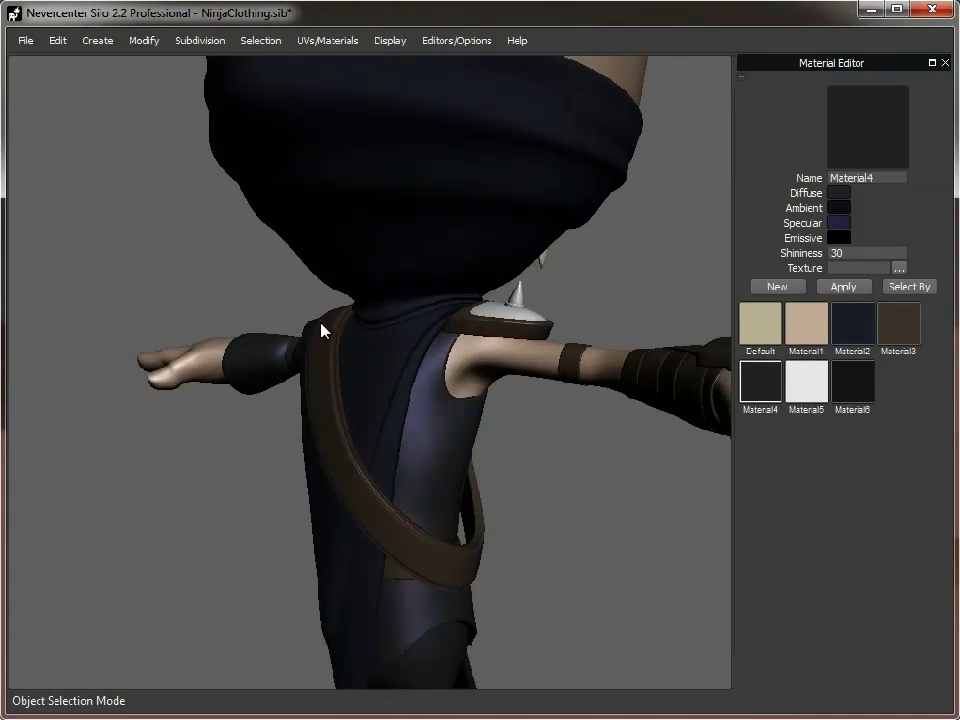
- Examine the mask folds, shoulder guard and chest strap up close, and the whole character from the side and front
left_click_drag(585, 618, 611, 602, "alt")
middle_click_drag(445, 430, 371, 465, "alt")
right_click_drag(371, 465, 466, 447, "alt")
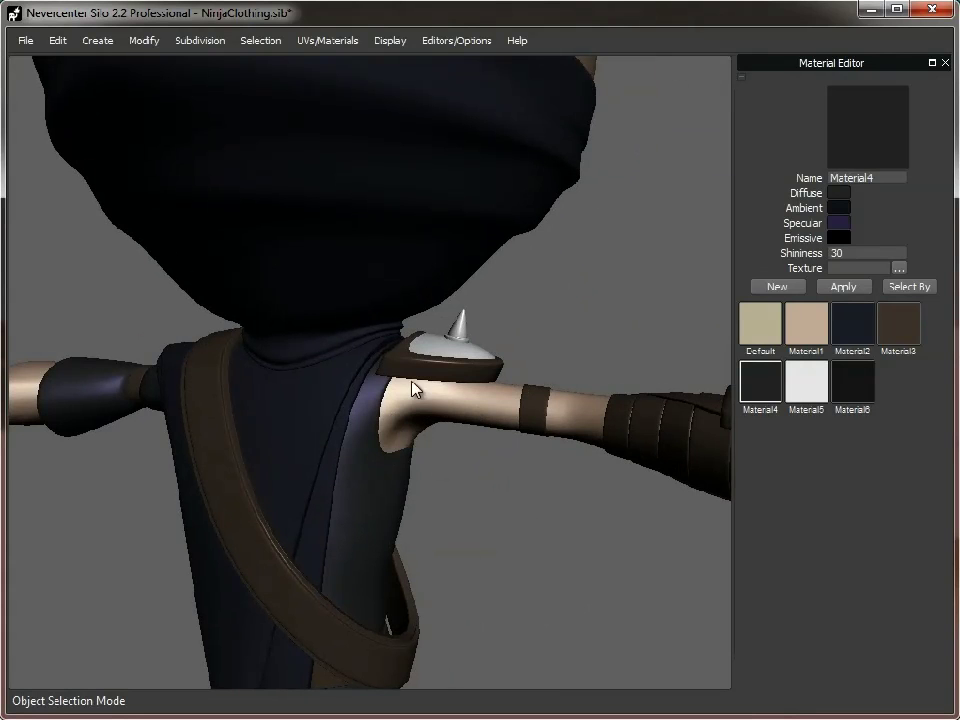
right_click_drag(566, 535, 431, 529, "alt")
middle_click_drag(431, 357, 431, 402, "alt")
right_click_drag(431, 402, 507, 402, "alt")
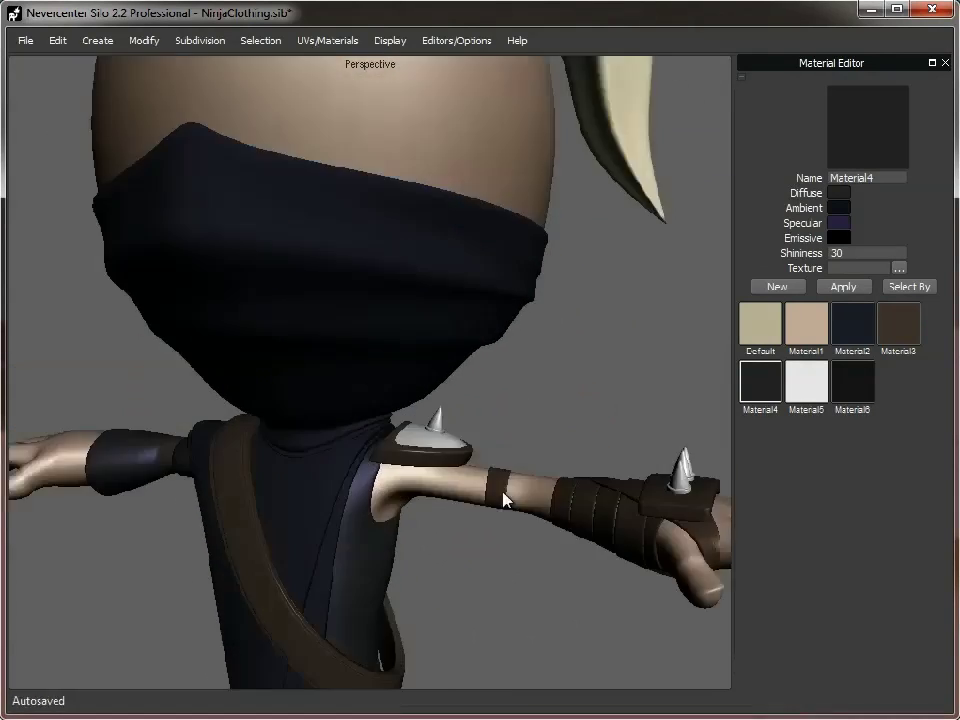
middle_click_drag(508, 402, 344, 388)
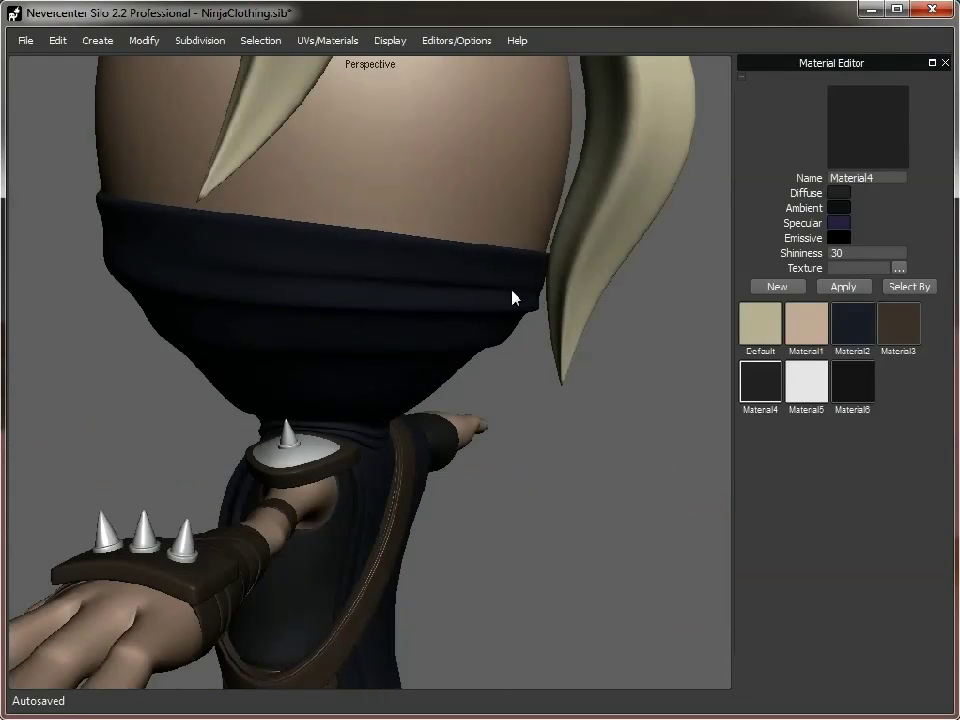
left_click_drag(259, 313, 405, 309, "alt")
right_click_drag(405, 309, 315, 309, "alt")
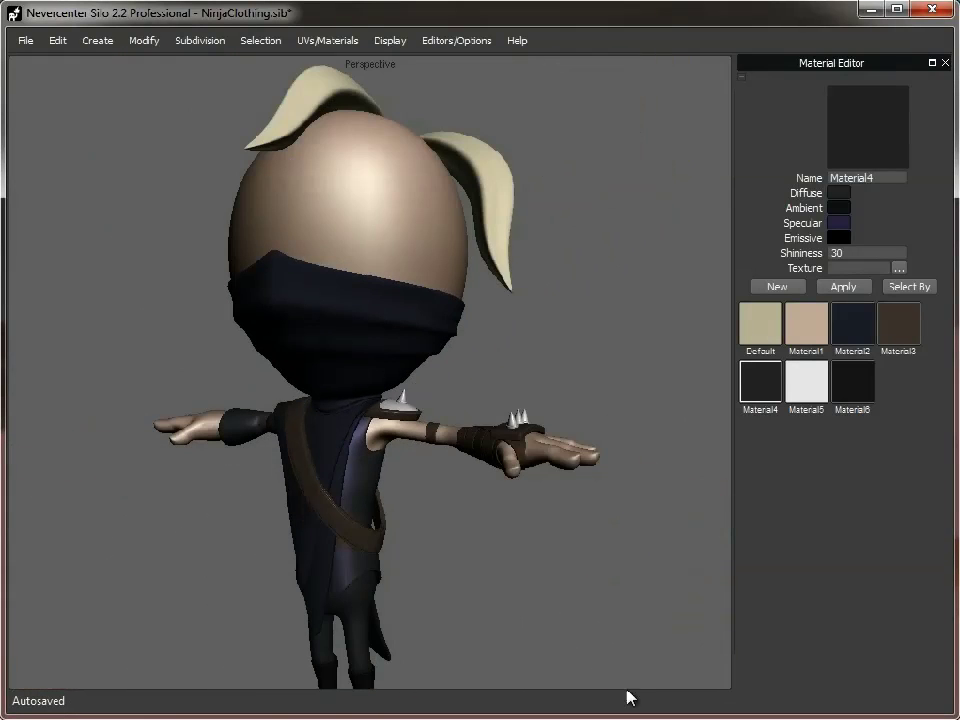
middle_click_drag(603, 676, 463, 294)
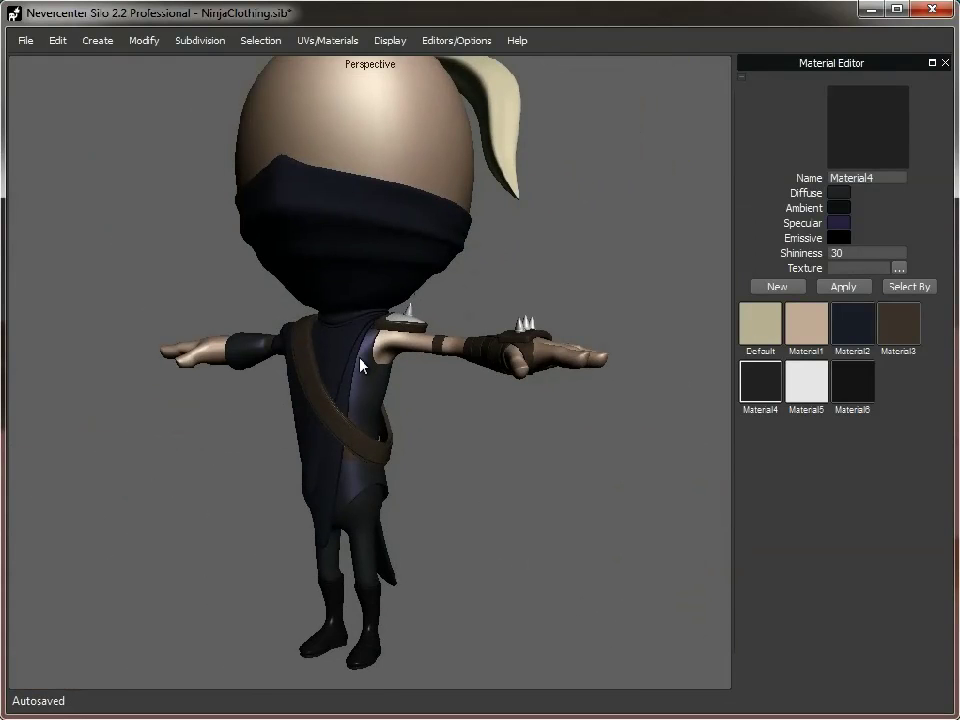
- Examine the chest strap and the shirt under the arm, briefly selecting the shirt to inspect its mesh
scroll(480, 476, "up", 4)
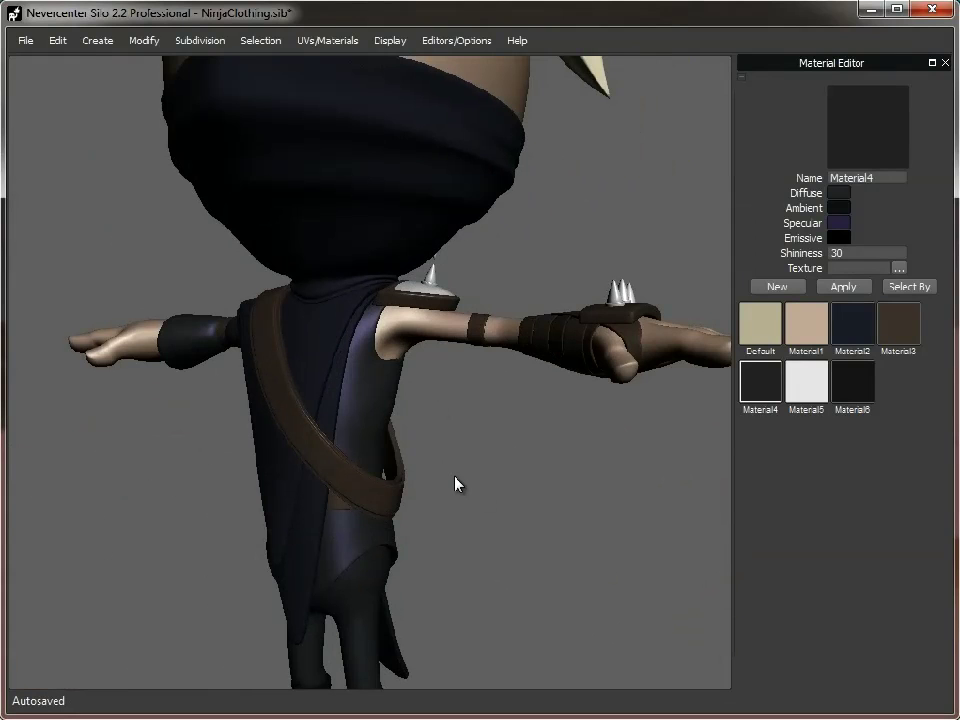
right_click_drag(285, 476, 362, 486, "alt")
left_click_drag(466, 487, 444, 486, "alt")
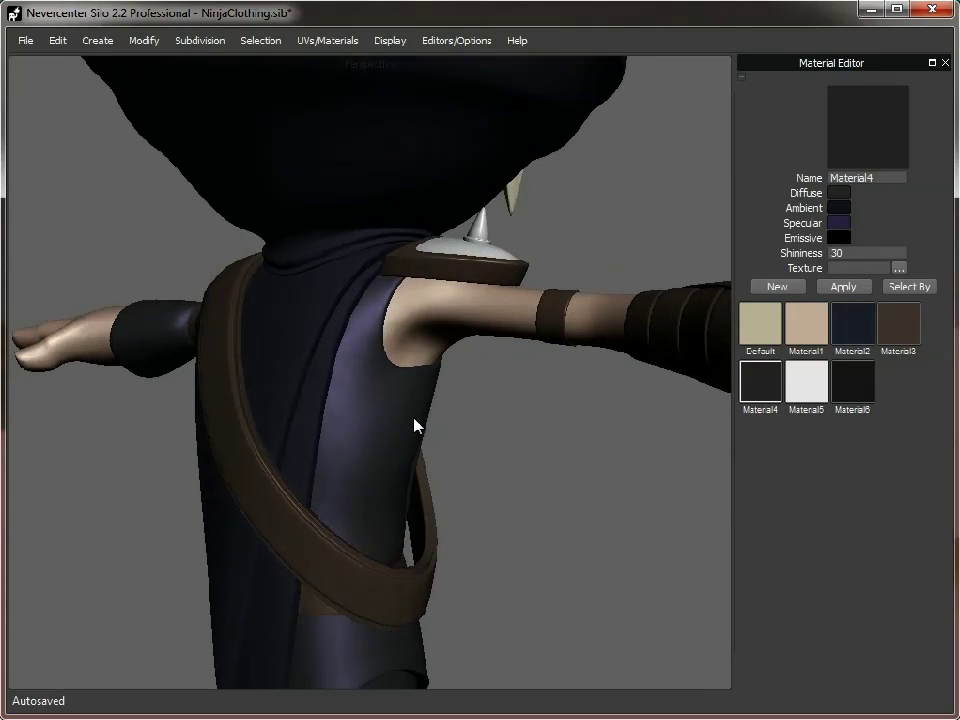
left_click_drag(550, 511, 373, 328, "alt")
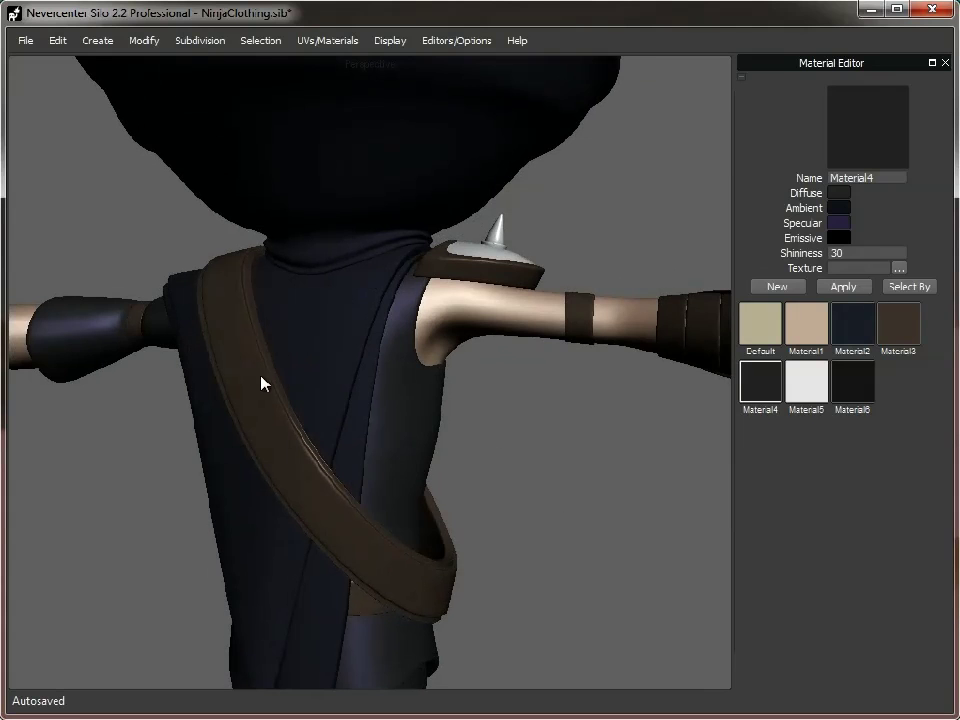
right_click_drag(504, 559, 401, 557, "alt")
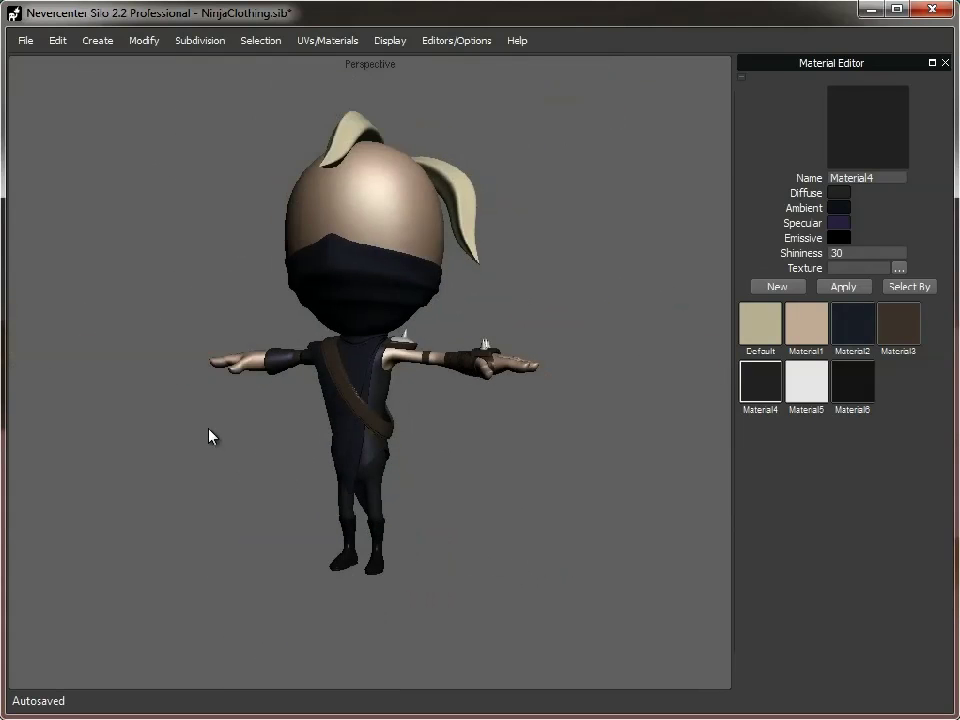
right_click_drag(208, 429, 388, 429, "alt")
left_click(388, 429)
left_click_drag(570, 485, 372, 451, "alt")
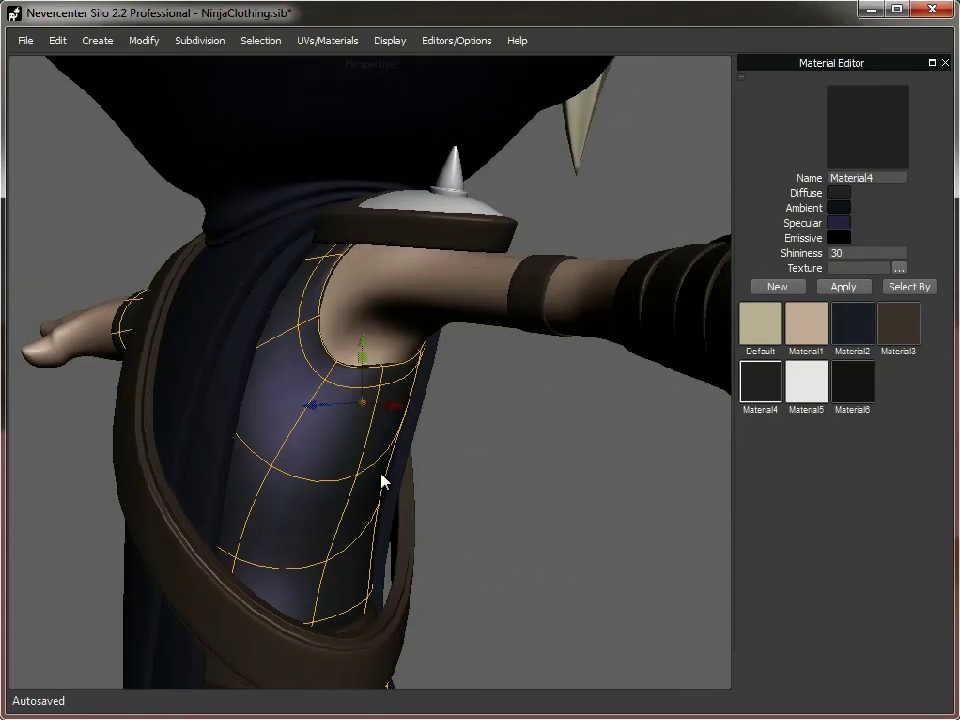
left_click(559, 551)
right_click_drag(559, 551, 362, 567, "alt")
middle_click_drag(490, 518, 494, 545, "alt")
left_click_drag(270, 510, 249, 514, "alt")
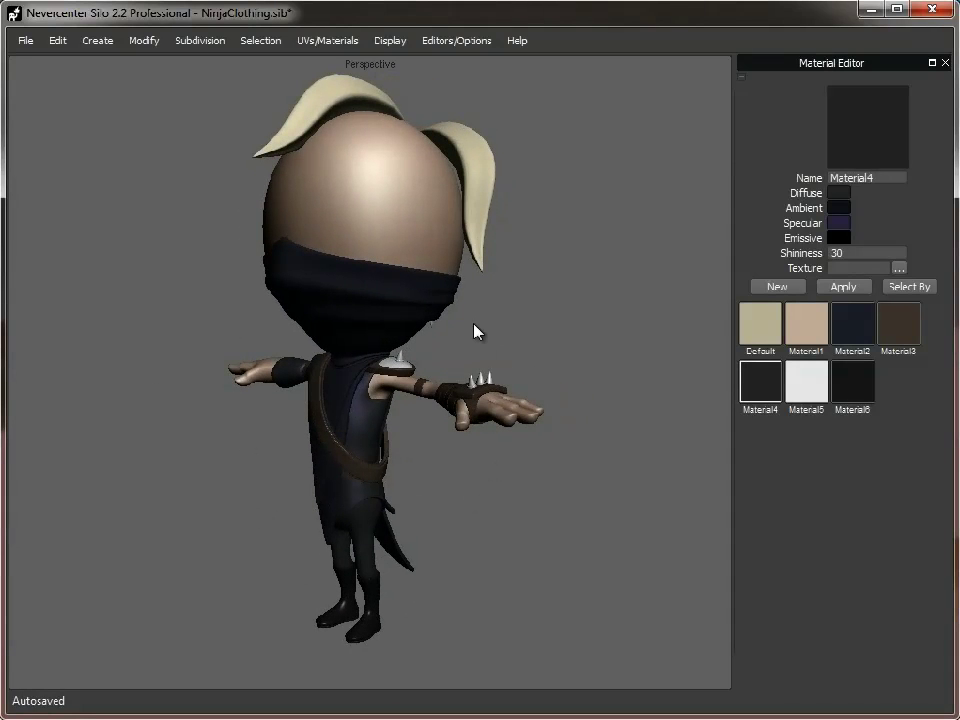
- Look over the whole clothed character from the arm side and from the front
left_click(405, 300)
right_click_drag(508, 334, 575, 370, "alt")
left_click(576, 370)
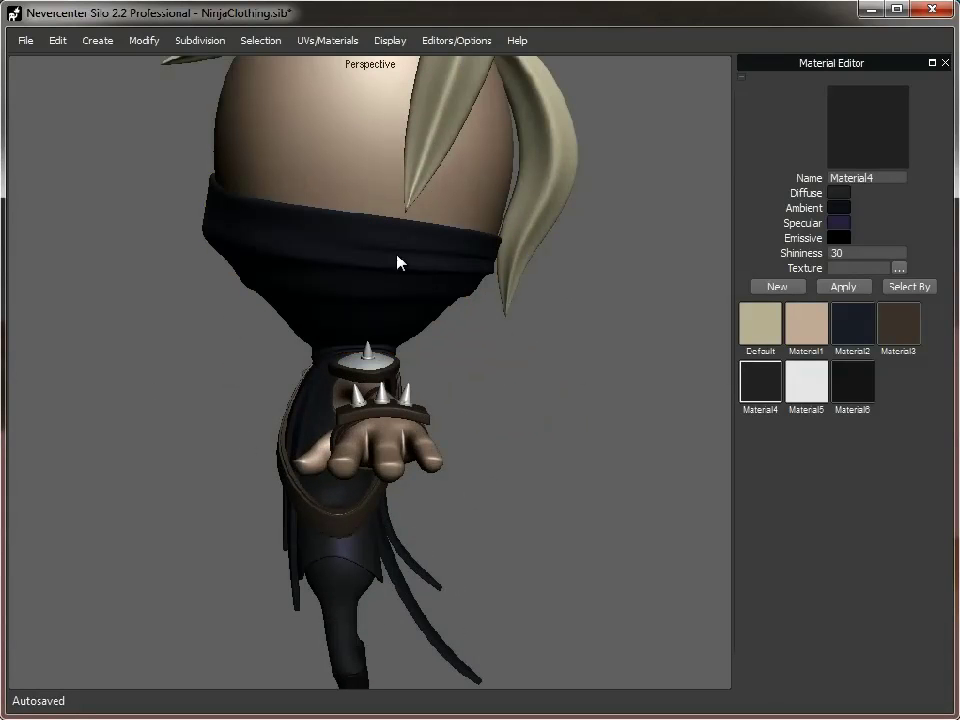
left_click_drag(476, 263, 617, 388, "alt")
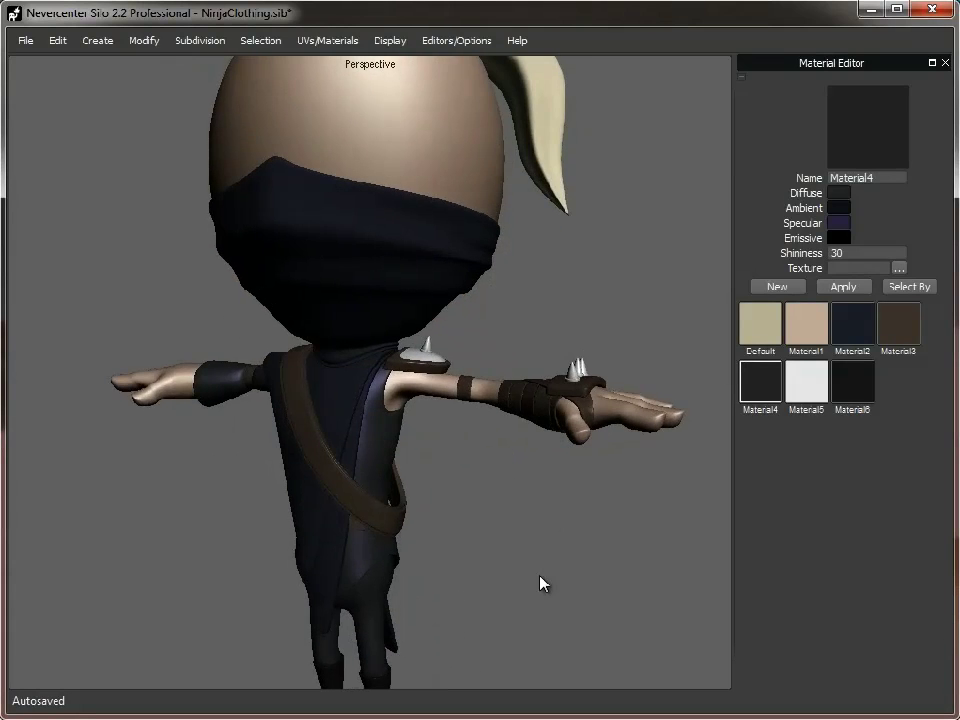
right_click_drag(542, 581, 418, 518, "alt")
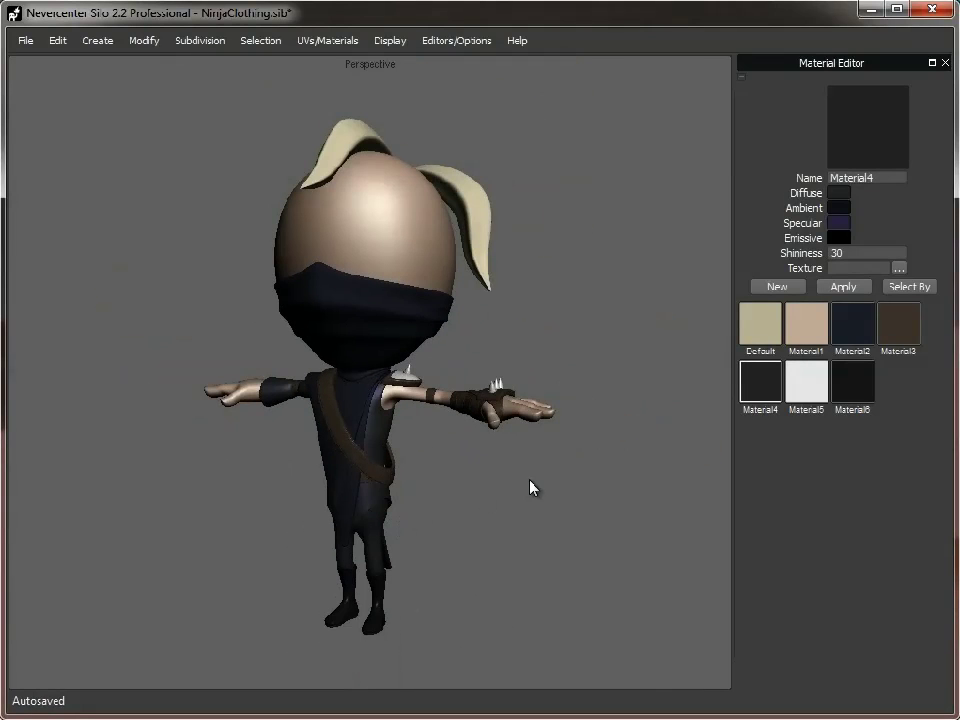
mouse_move(439, 506)
left_mouse_down("alt")
mouse_move(718, 499)
mouse_move(442, 505)
left_mouse_up("alt")
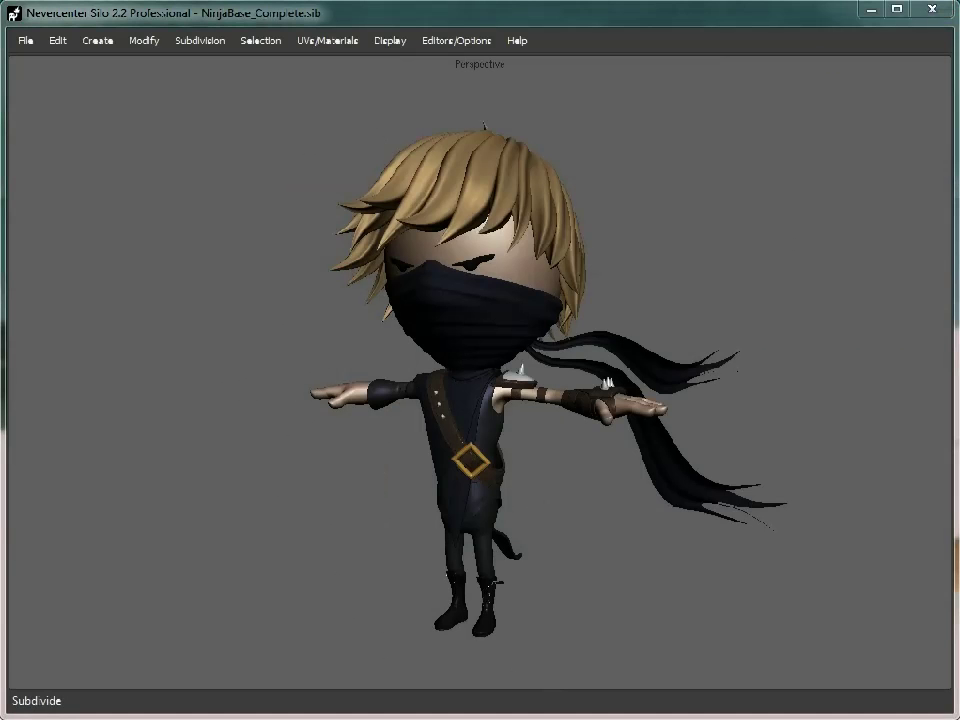
- Examine the finished ninja in NinjaBase_Complete.sib from the front and from above
middle_click_drag(595, 545, 564, 523, "alt")
right_click_drag(564, 523, 574, 522, "alt")
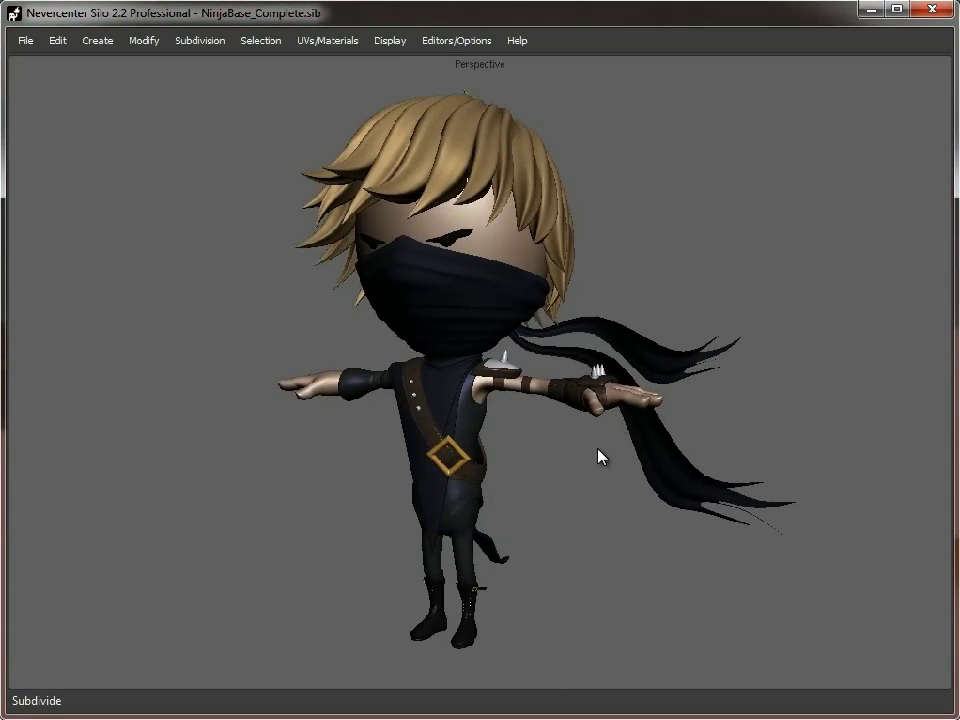
scroll(460, 320, "up", 2)
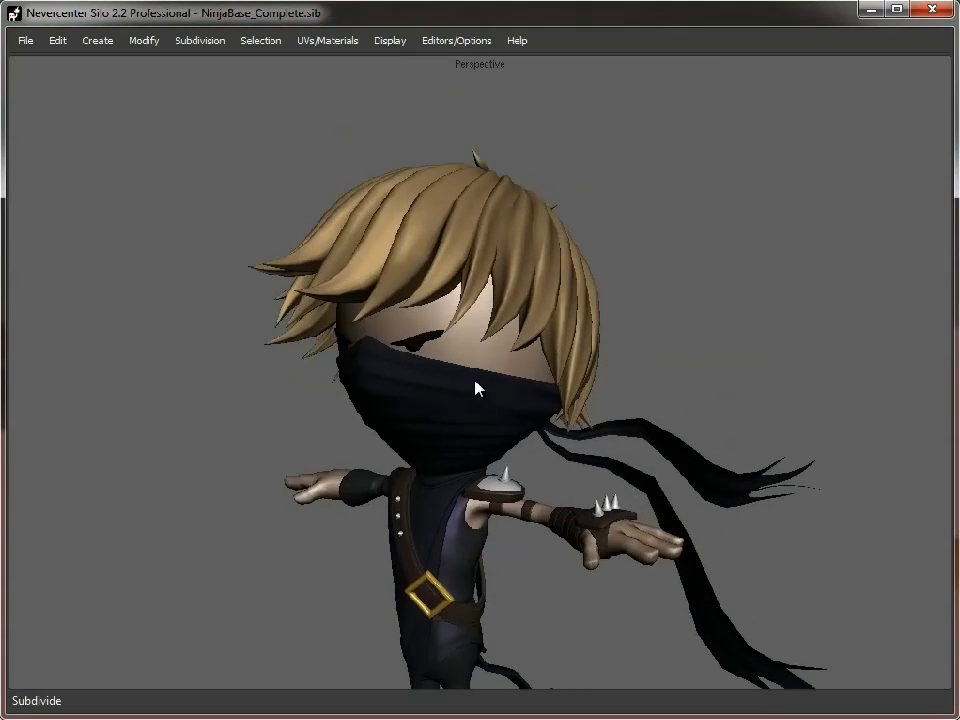
middle_click_drag(638, 265, 333, 298)
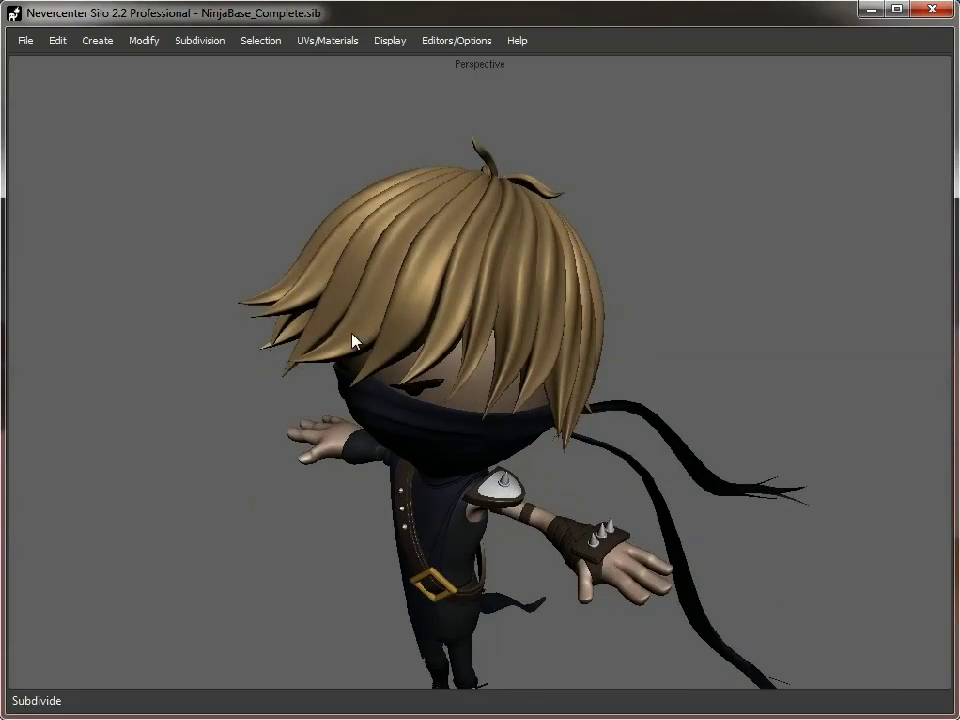
middle_click_drag(338, 343, 246, 435)
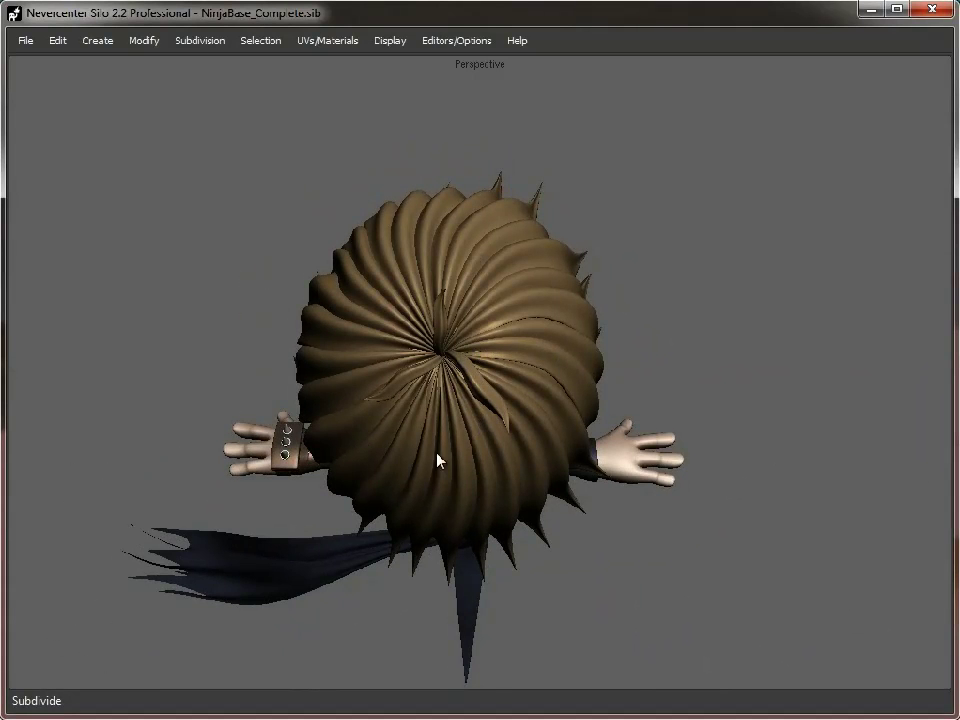
- Select the hair pieces on the finished head and inspect how they radiate from the crown, viewed from above
middle_click_drag(474, 456, 315, 249)
left_click_drag(311, 111, 544, 200)
middle_click_drag(713, 549, 508, 354)
scroll(392, 300, "up", 3)
middle_click_drag(392, 300, 444, 326)
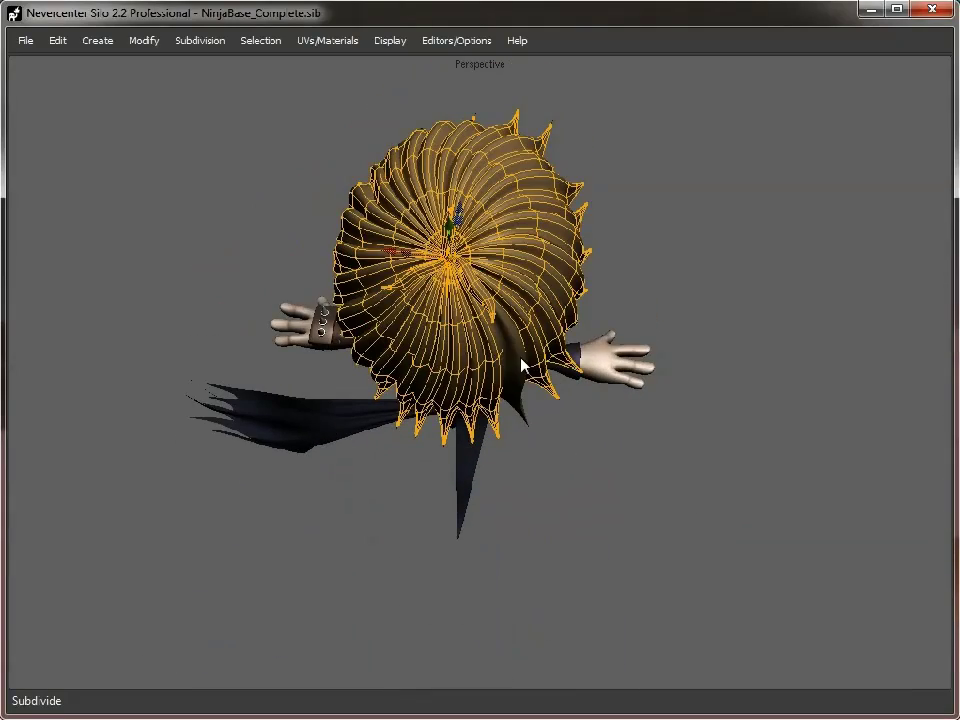
middle_click_drag(523, 369, 478, 388)
- Inspect the hair's vertices with the Rotate Manipulator active, and return to object selection with the hair deselected
key("a")
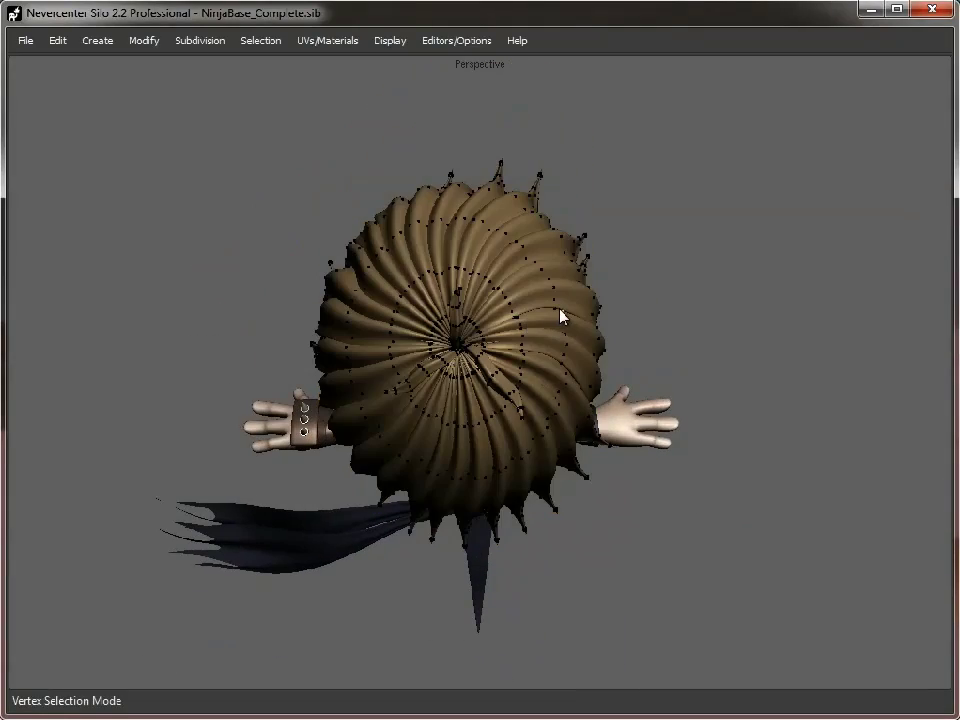
left_click_drag(376, 256, 535, 435)
key("e")
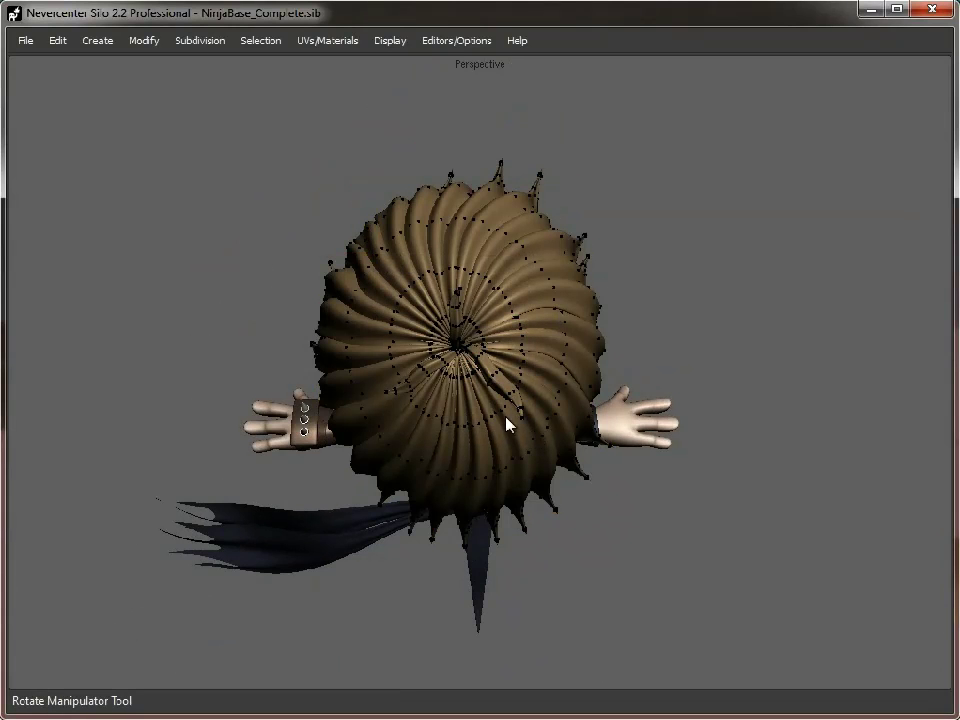
left_click_drag(648, 555, 644, 428, "alt")
key("f")
left_click_drag(634, 343, 784, 277, "alt")
middle_click_drag(784, 285, 452, 360)
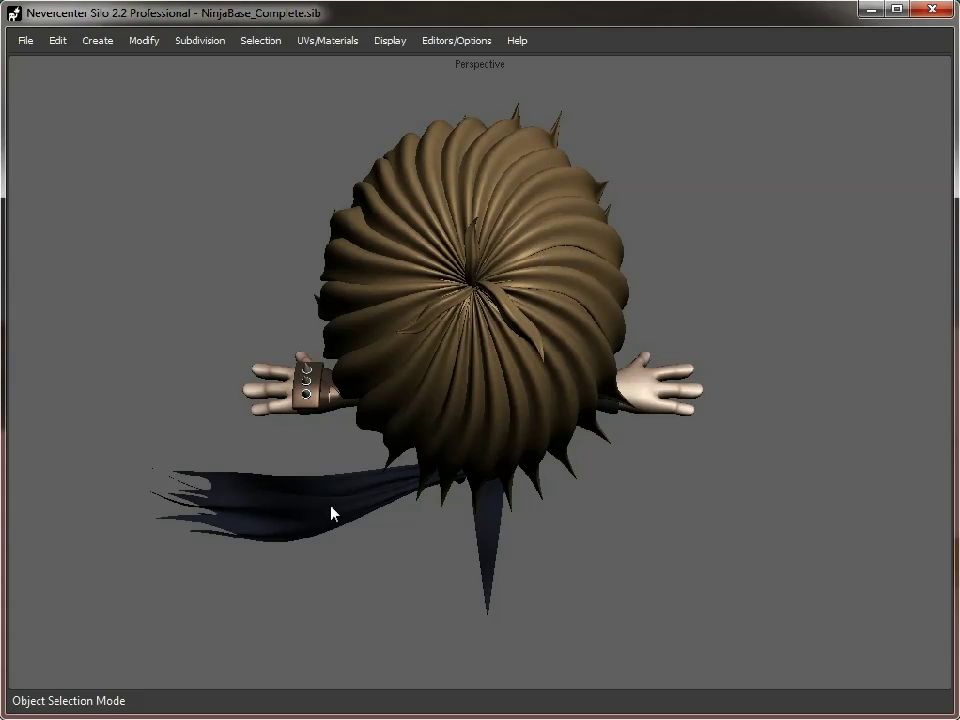
middle_click_drag(336, 506, 607, 398)
scroll(688, 566, "down", 5)
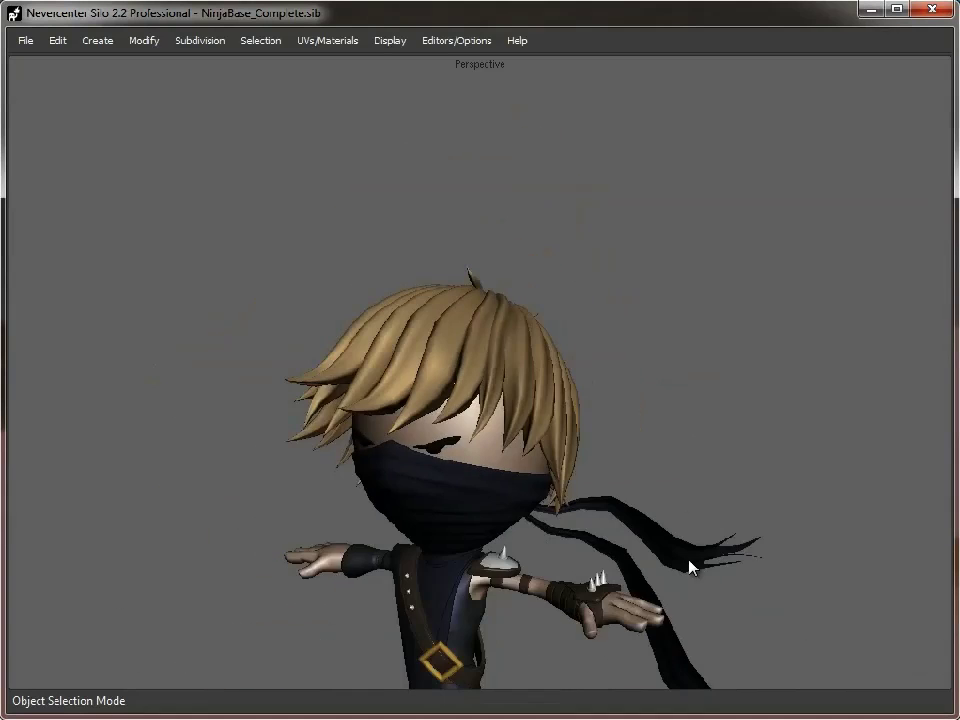
- Examine the finished character's eyes above the mask up close, and the whole figure from the front
middle_click_drag(540, 562, 536, 323, "alt")
scroll(516, 345, "down", 1)
left_click(455, 212)
left_click_drag(360, 302, 369, 392, "alt")
scroll(369, 392, "up", 5)
middle_click_drag(488, 270, 513, 418, "alt")
left_click(788, 402)
middle_click_drag(305, 356, 434, 468, "alt")
left_click_drag(424, 521, 408, 501, "alt")
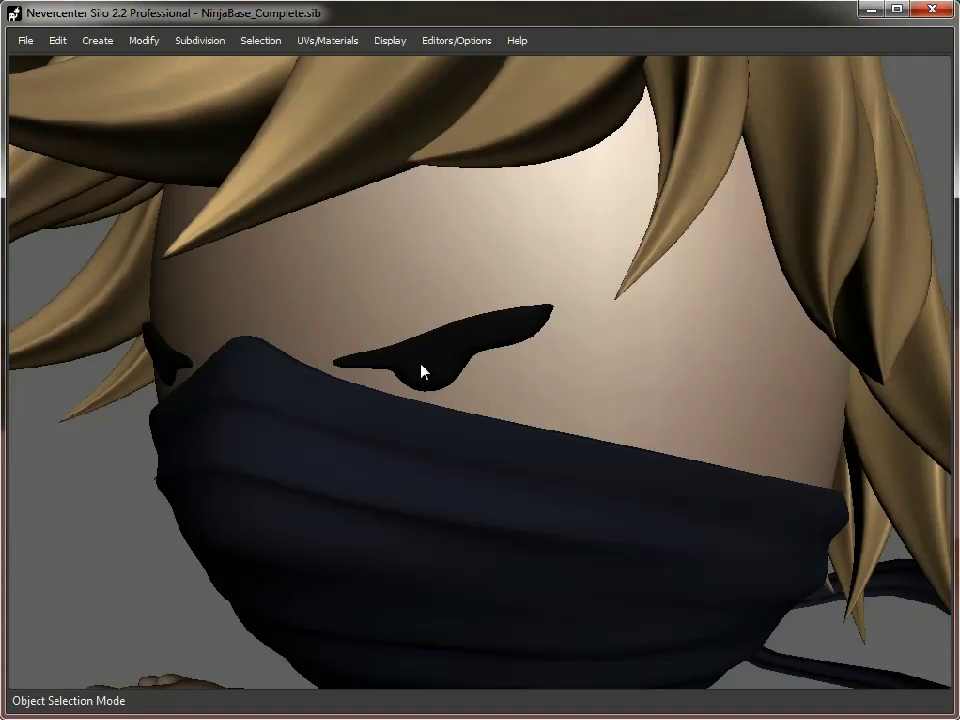
right_click_drag(684, 548, 516, 579, "alt")
middle_click_drag(539, 545, 511, 457, "alt")
right_click_drag(511, 464, 525, 501, "alt")
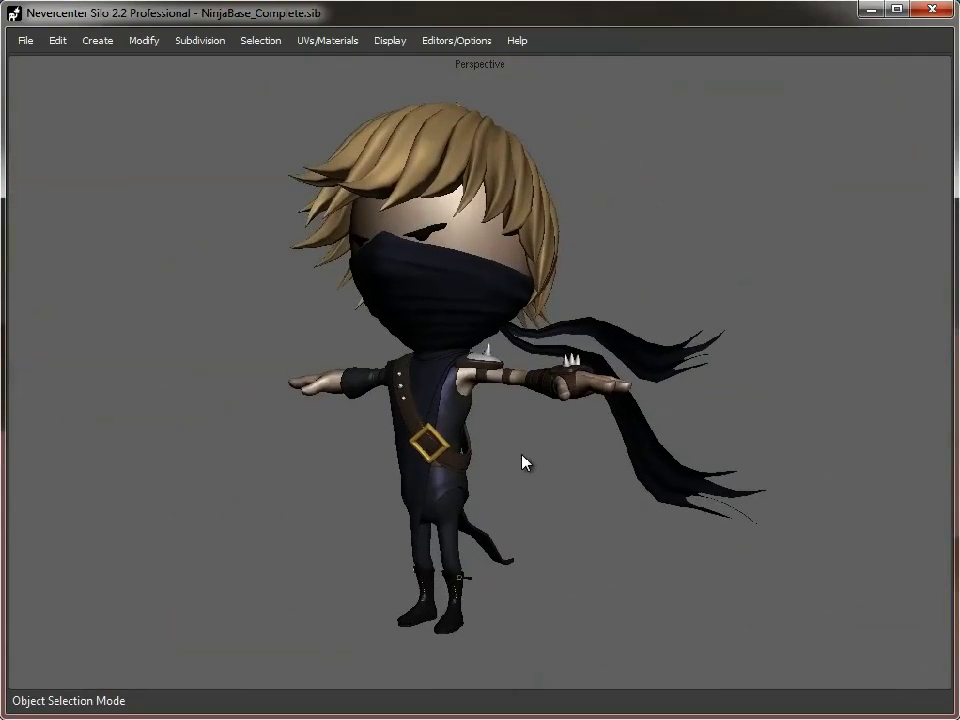
- Examine the gold buckle and metal studs on the chest strap from the front and side
left_click_drag(366, 550, 405, 553, "alt")
middle_click_drag(405, 553, 418, 460, "alt")
right_click_drag(418, 460, 561, 466, "alt")
middle_click_drag(562, 465, 219, 86)
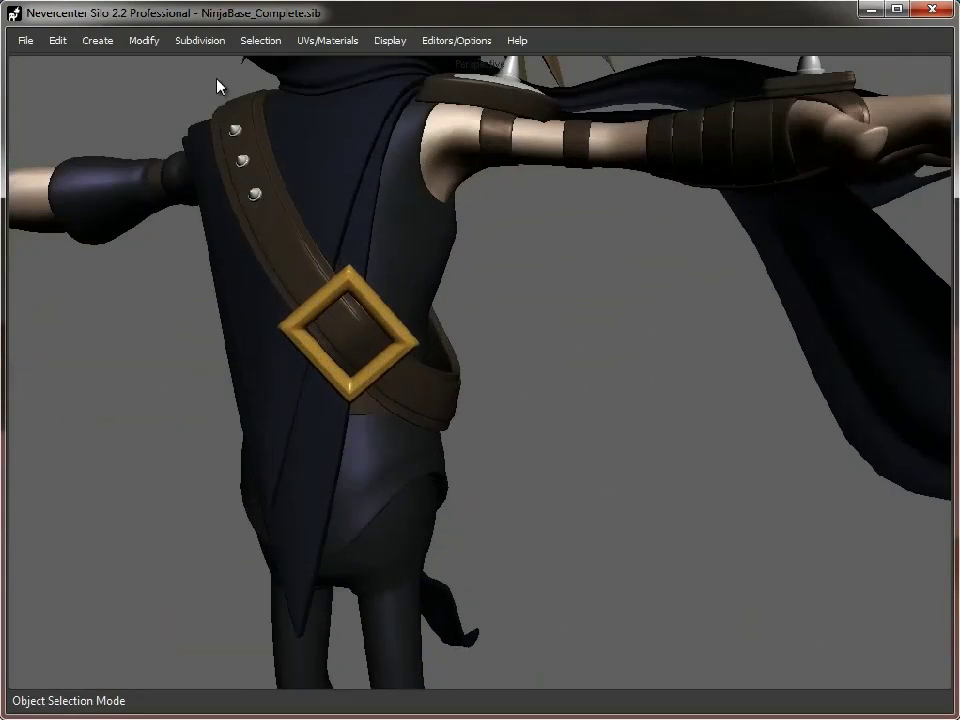
middle_click_drag(489, 441, 462, 460)
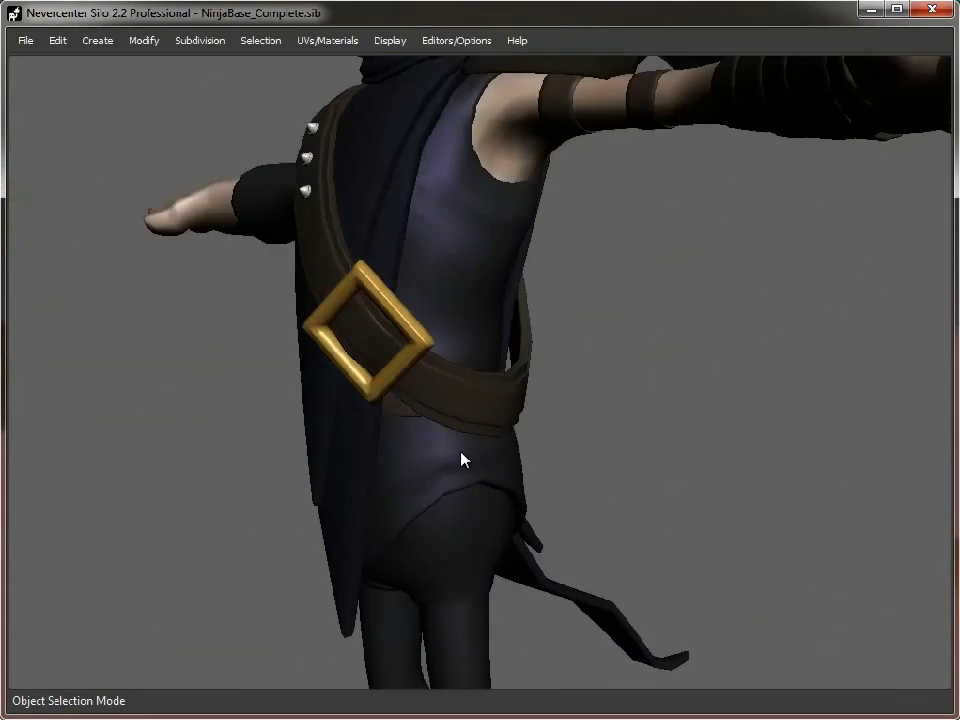
left_click(411, 336)
left_click(639, 482)
middle_click_drag(639, 482, 538, 216)
left_click_drag(404, 462, 514, 523, "alt")
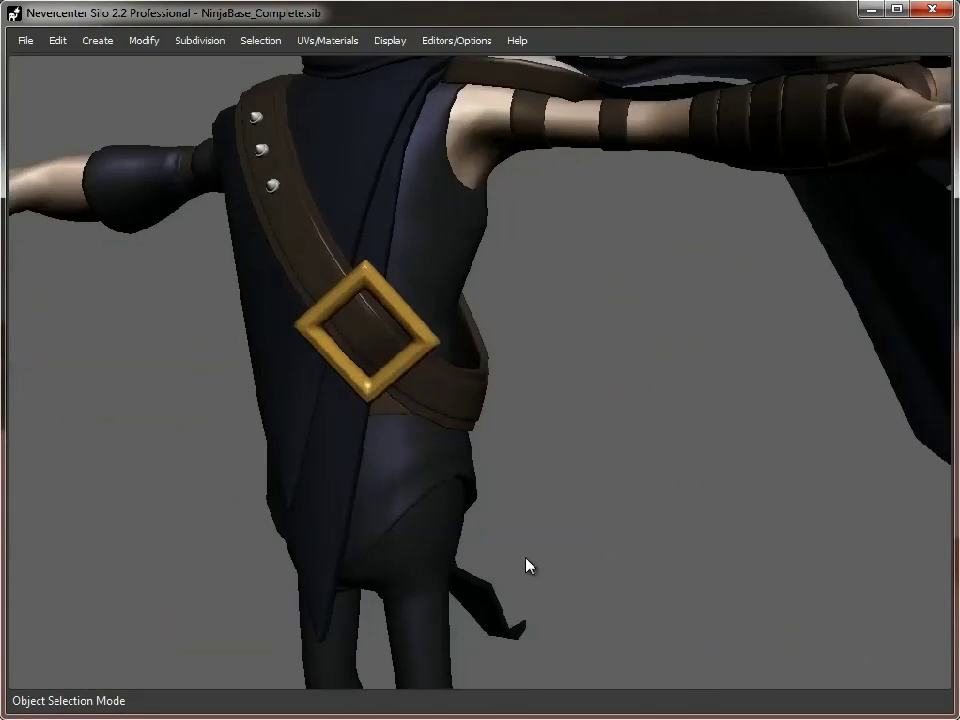
- Examine the laces, eyelets and buckles on the finished boots, and the outfit above them
middle_click_drag(514, 523, 521, 176, "alt")
middle_click_drag(369, 533, 435, 431, "alt")
mouse_move(435, 431)
right_mouse_down("alt")
mouse_move(573, 432)
mouse_move(576, 424)
right_mouse_up("alt")
left_click_drag(655, 543, 615, 463, "alt")
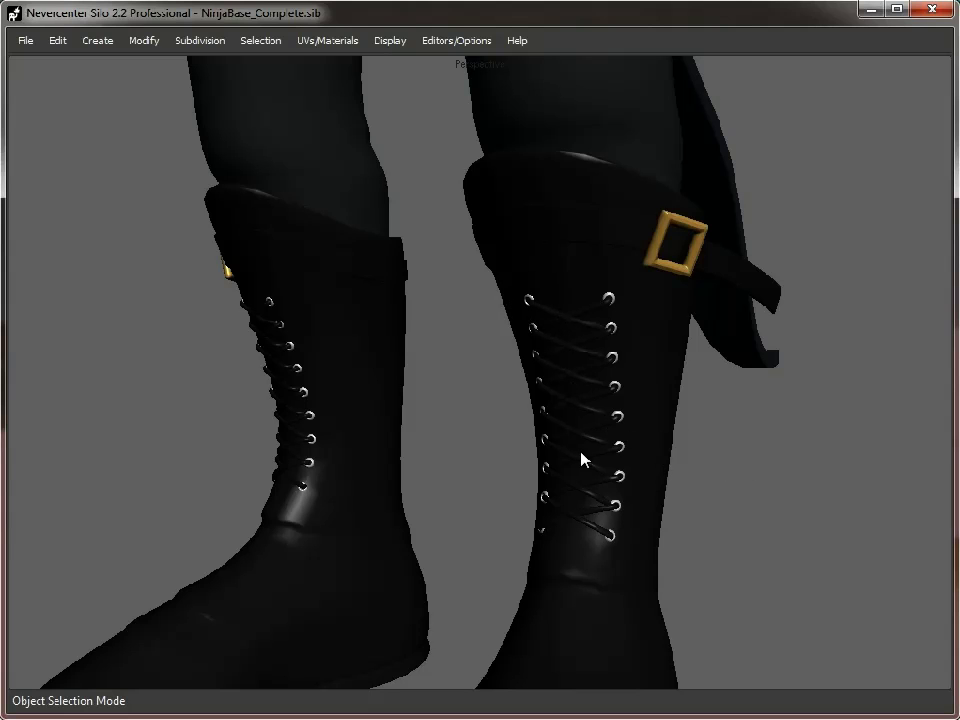
right_click_drag(820, 580, 721, 570, "alt")
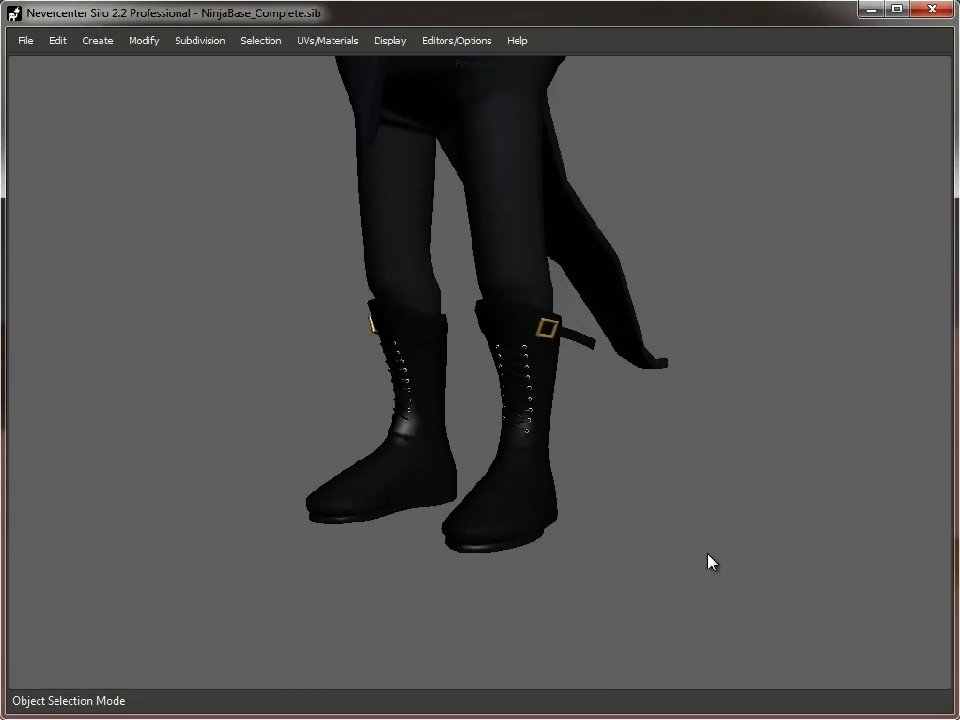
middle_click_drag(686, 257, 669, 609, "alt")
right_click_drag(669, 609, 516, 366, "alt")
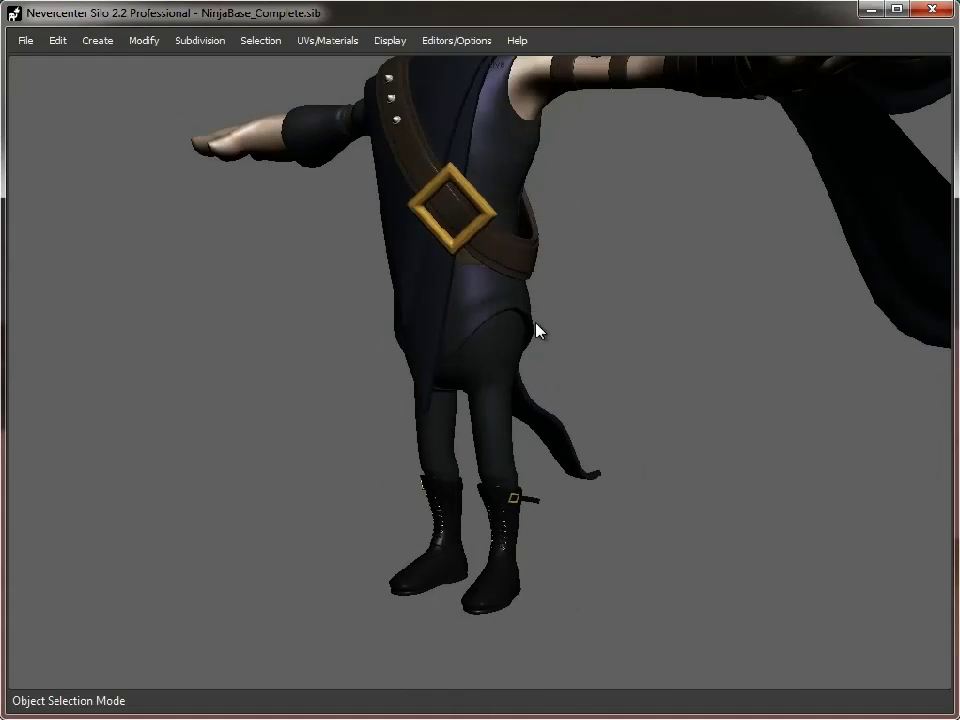
- Examine the back of the outfit and hair, and select the lower flowing mask tail to inspect its mesh
middle_click_drag(536, 396, 494, 558)
scroll(336, 440, "down", 5)
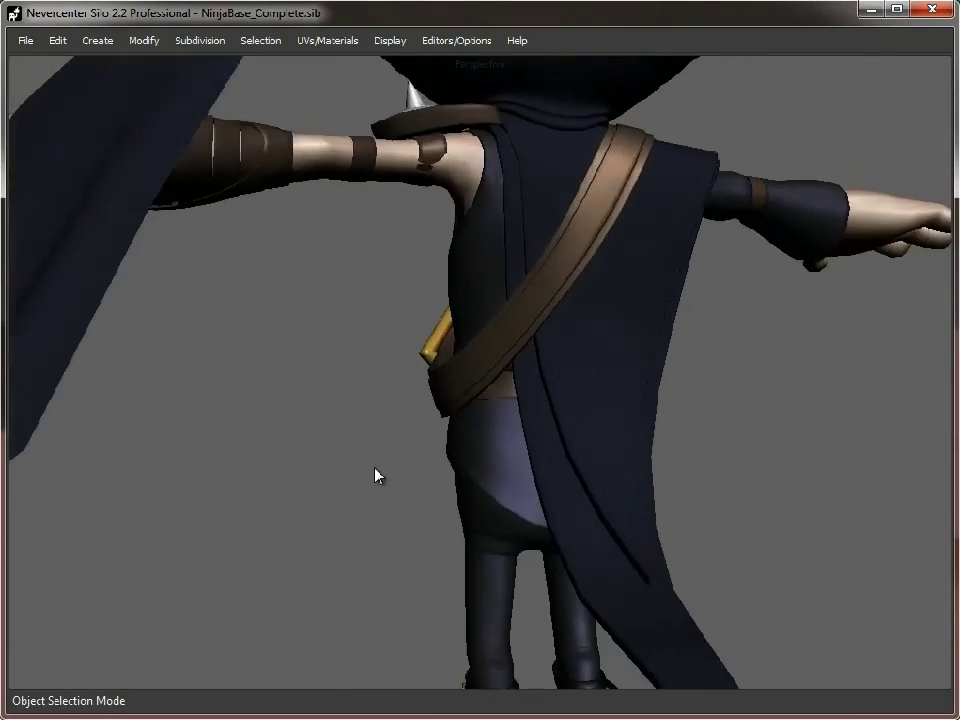
scroll(328, 439, "up", 2)
scroll(429, 467, "up", 3)
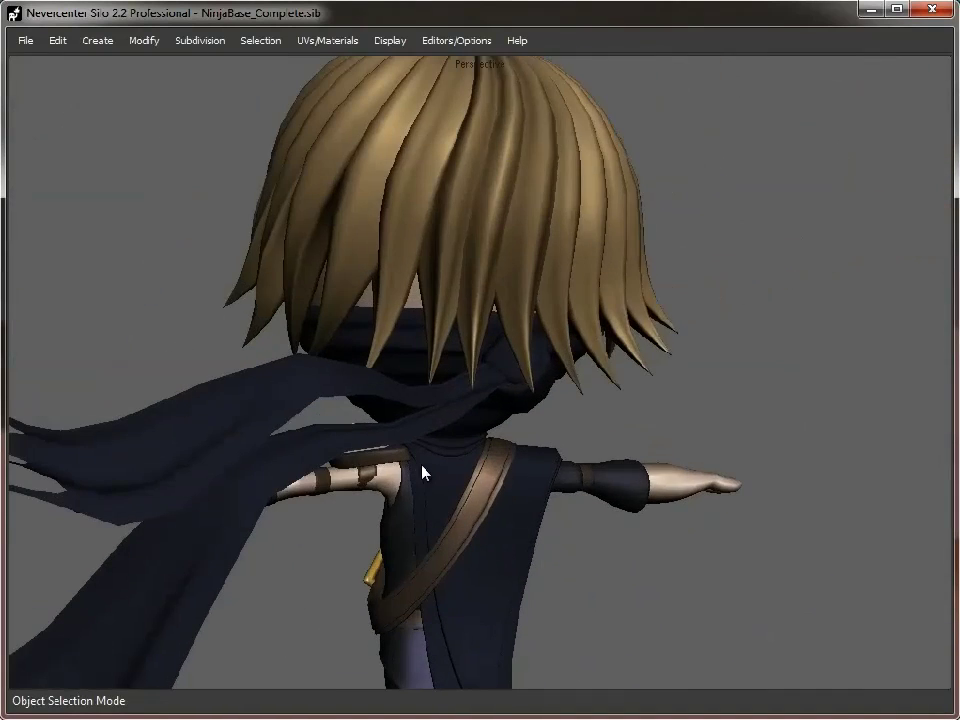
left_click(508, 371)
middle_click_drag(591, 461, 615, 379)
middle_click_drag(580, 308, 722, 437)
middle_click_drag(823, 484, 643, 483)
scroll(643, 483, "down", 3)
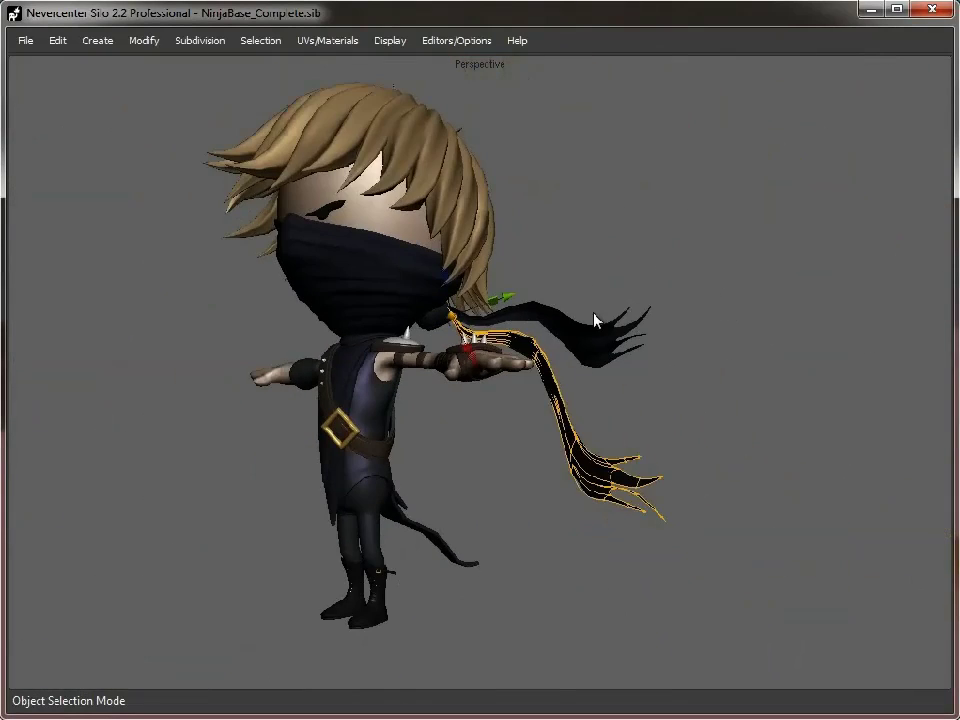
- Add the upper flowing mask tail to the selection, inspect both tails' meshes from the front side, and clear the selection
left_click(598, 330, "shift")
middle_click_drag(562, 280, 637, 310)
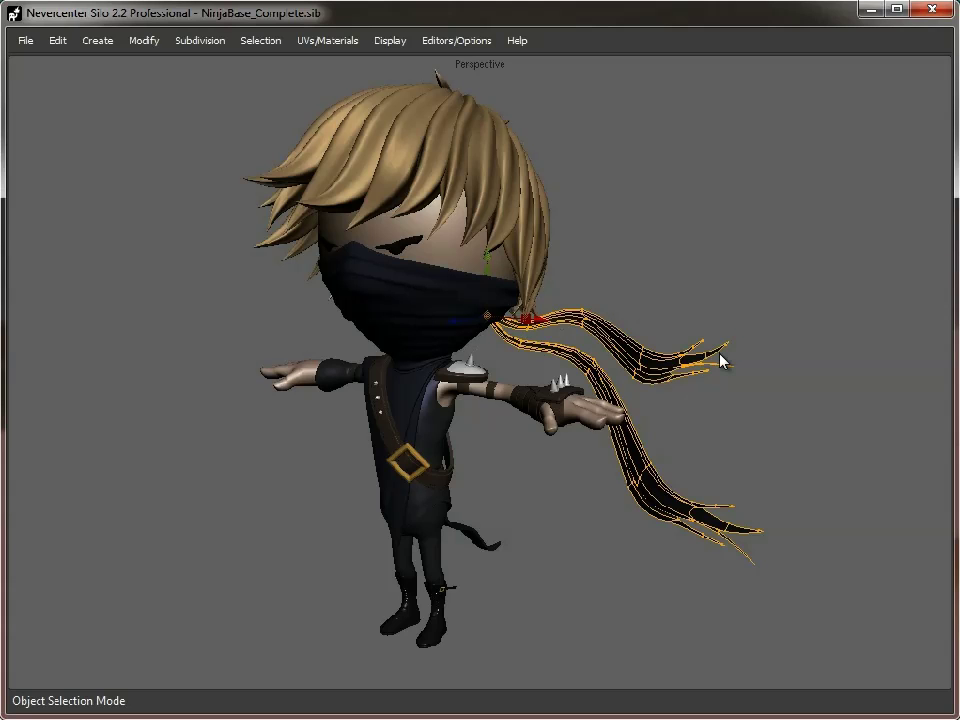
left_click(662, 296)
- Examine the head and mask up close from the side, selecting the face mask to inspect its mesh before deselecting it
middle_click_drag(529, 471, 510, 491)
scroll(555, 489, "up", 5)
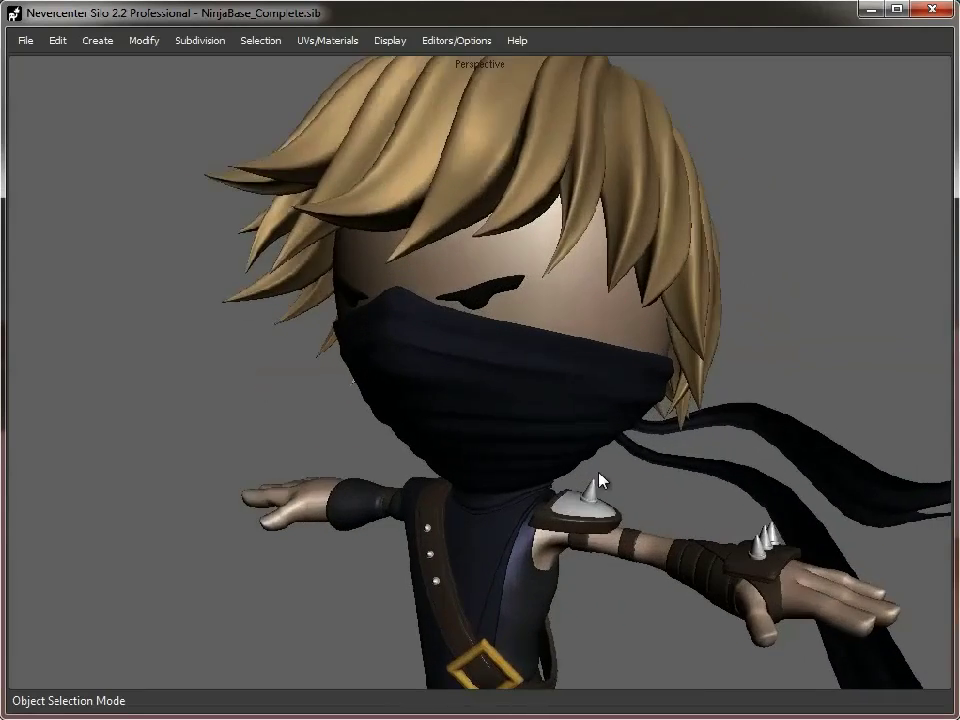
middle_click_drag(580, 476, 325, 313)
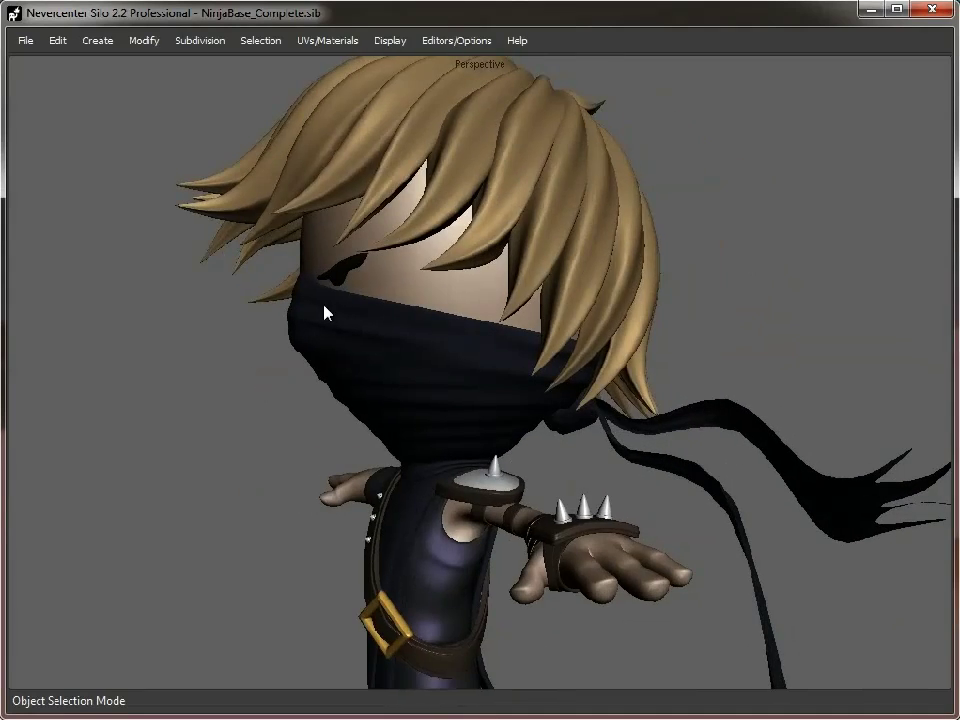
left_click(535, 385)
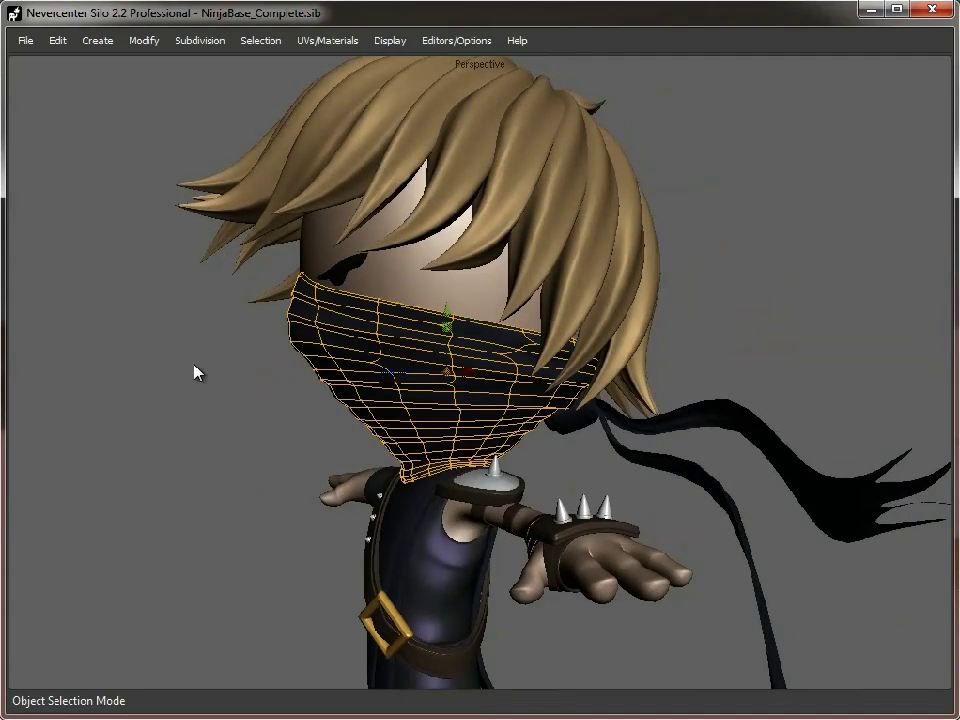
left_click(201, 432)
- Examine the whole finished ninja from slightly different front three-quarter angles, including the outfit, boots and flowing mask tails
scroll(690, 594, "down", 6)
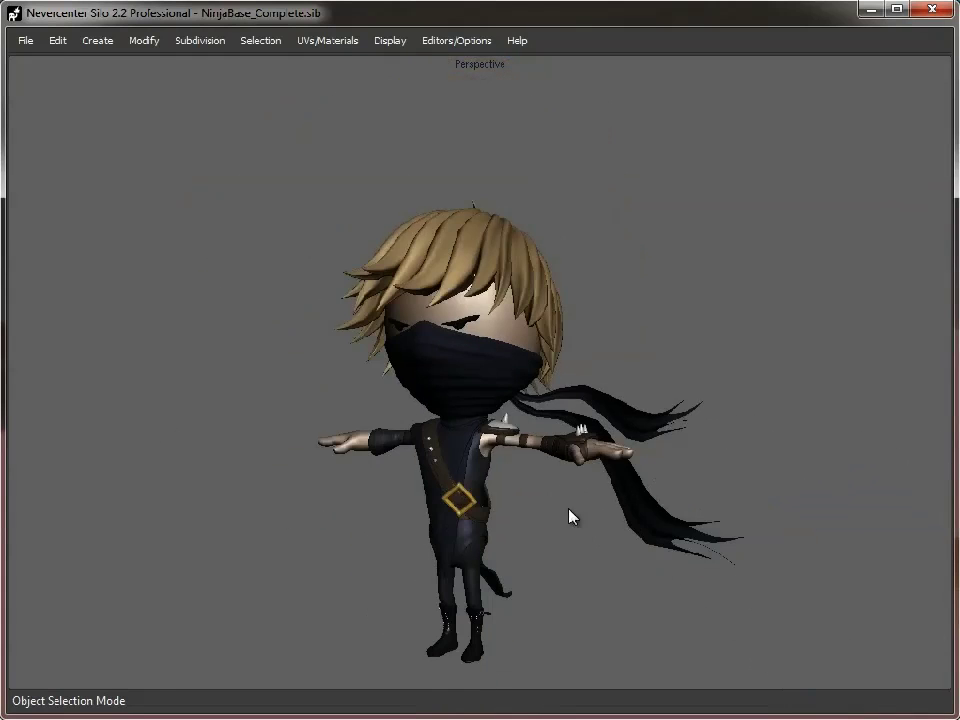
middle_click_drag(567, 503, 559, 443, "alt")
right_click_drag(559, 443, 576, 441, "alt")
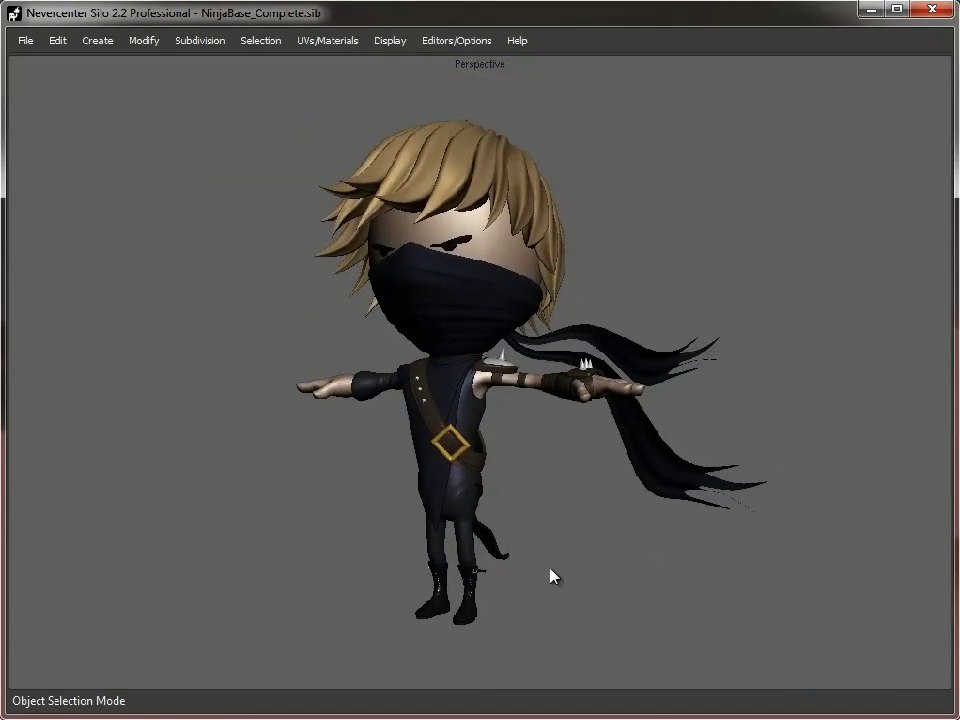
mouse_move(561, 578)
middle_mouse_down()
mouse_move(733, 579)
mouse_move(536, 594)
mouse_move(557, 585)
middle_mouse_up()
scroll(557, 578, "up", 1)
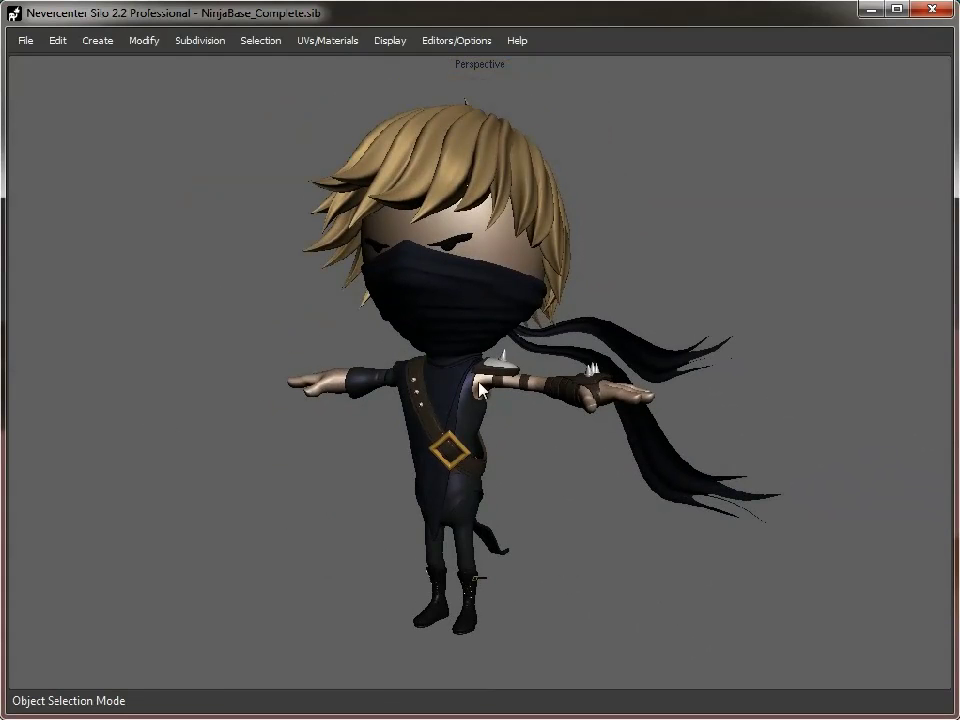
mouse_move(588, 587)
middle_mouse_down()
mouse_move(491, 574)
mouse_move(272, 573)
mouse_move(585, 568)
middle_mouse_up()
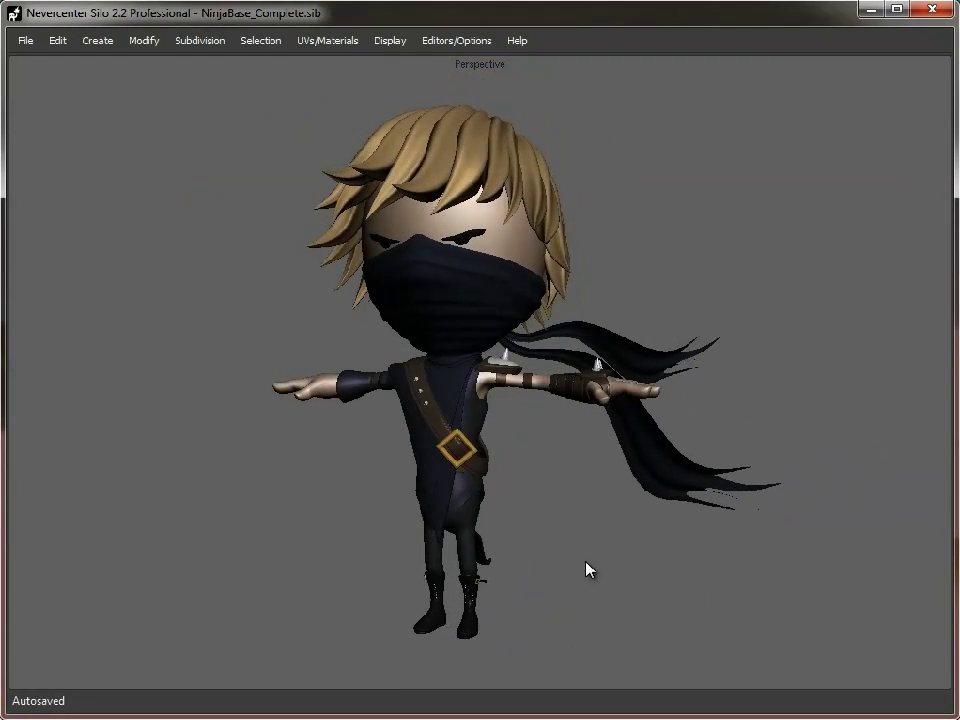
middle_click_drag(568, 538, 540, 540)
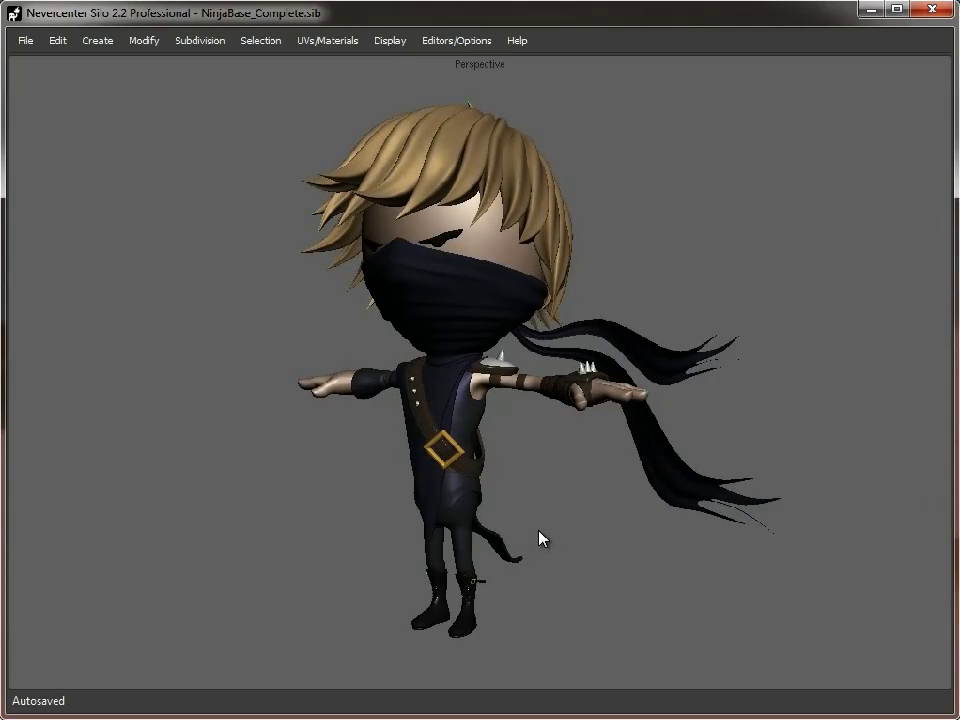
mouse_move(542, 521)
middle_mouse_down()
mouse_move(321, 521)
mouse_move(566, 523)
mouse_move(558, 525)
middle_mouse_up()
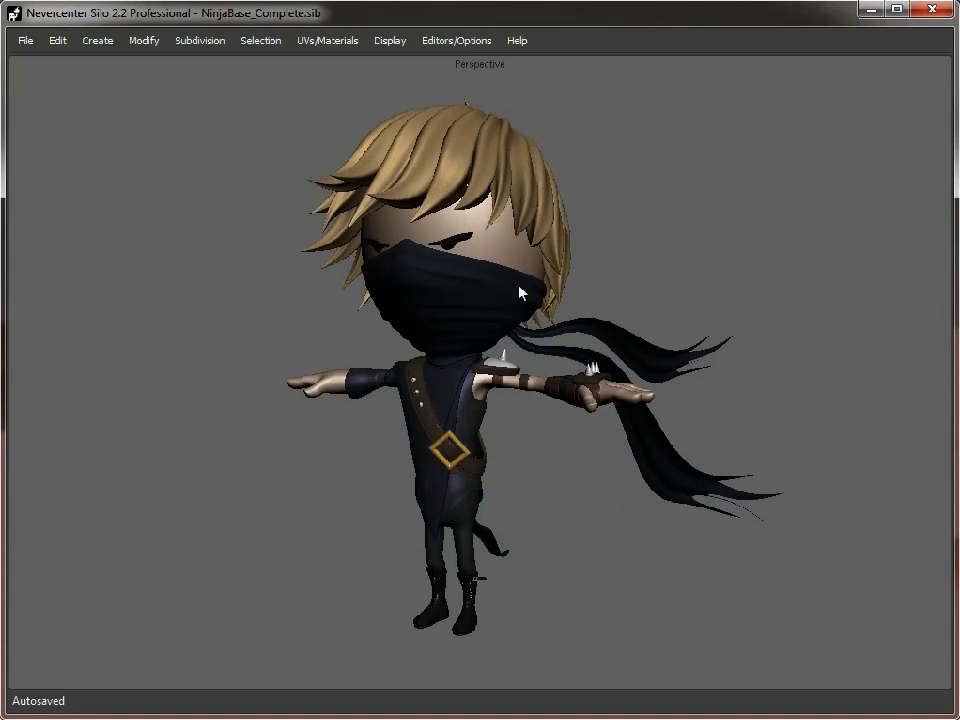